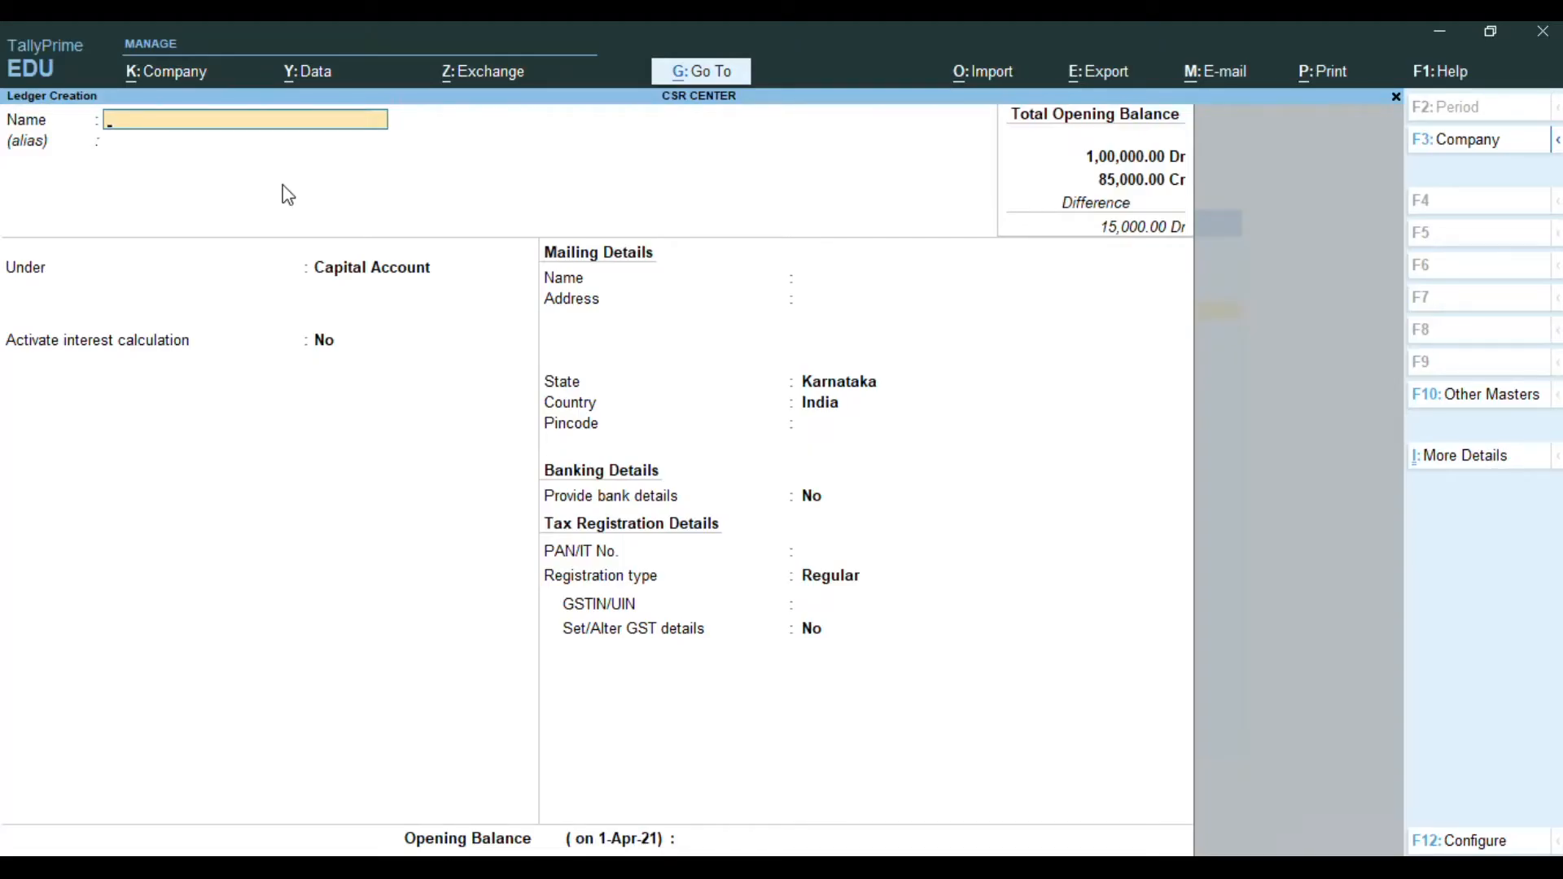
Name the new ledger Furnitur, group it under Fixed Assets, and set its GST applicability to Not Applicable
type("Furnitur")
key("Return")
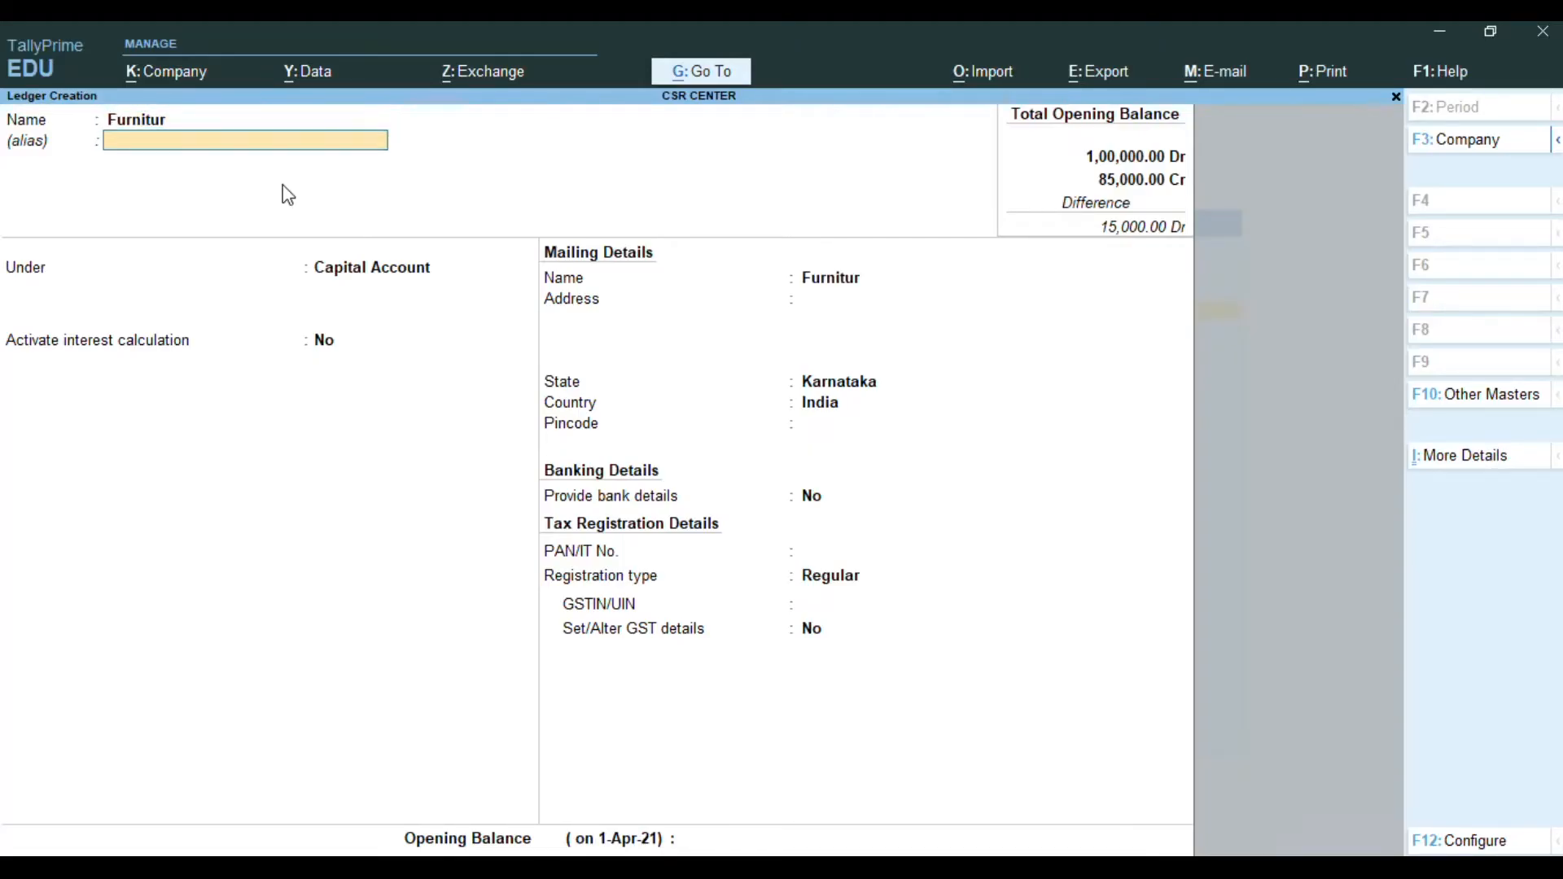
key("Return")
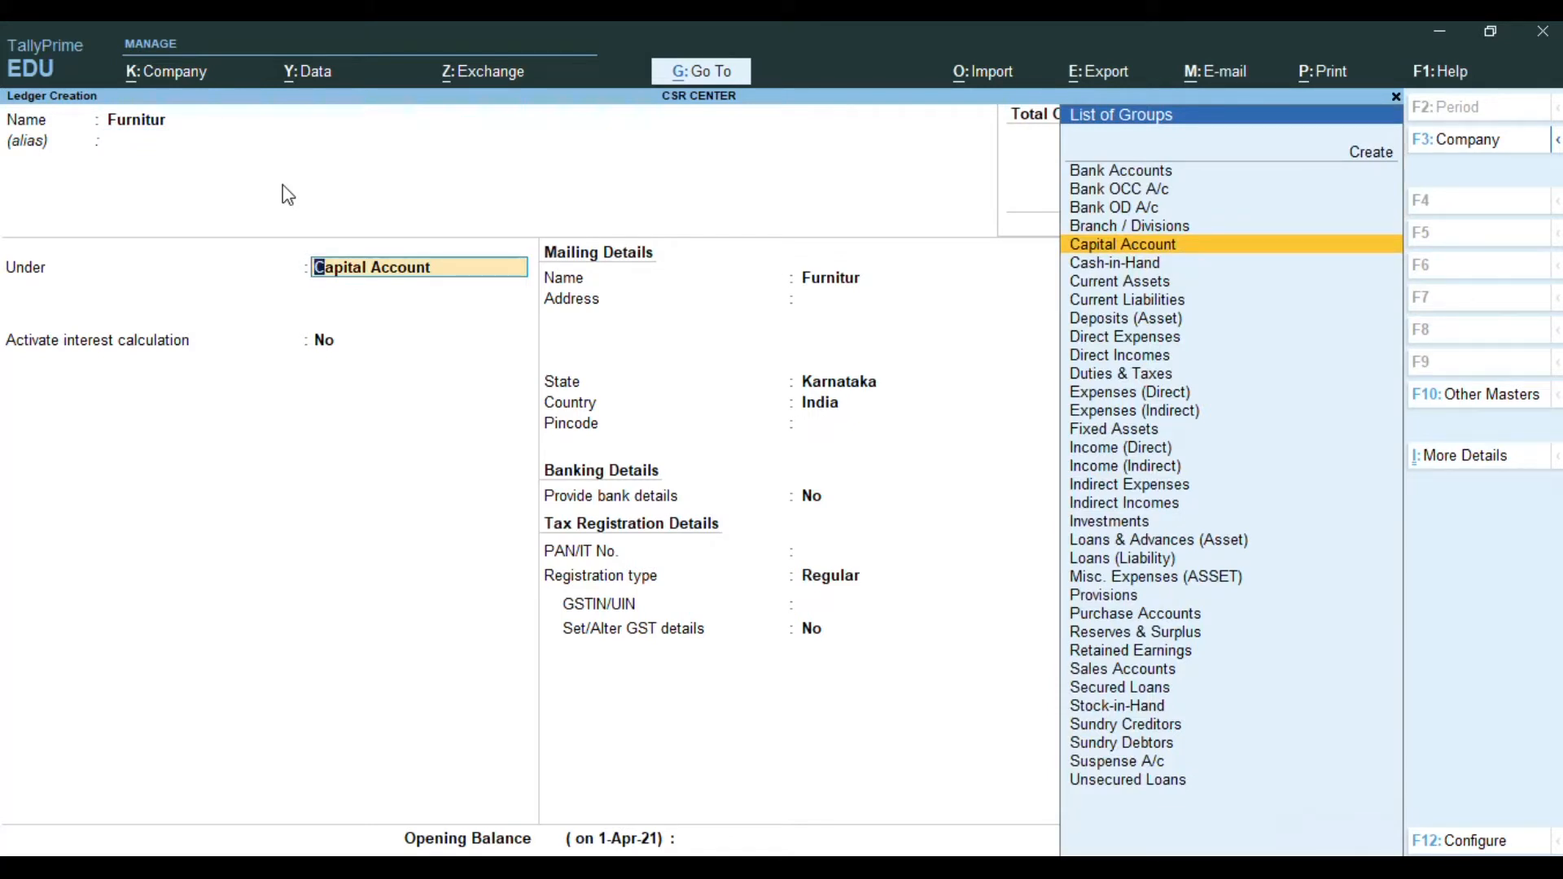
left_click(1151, 431)
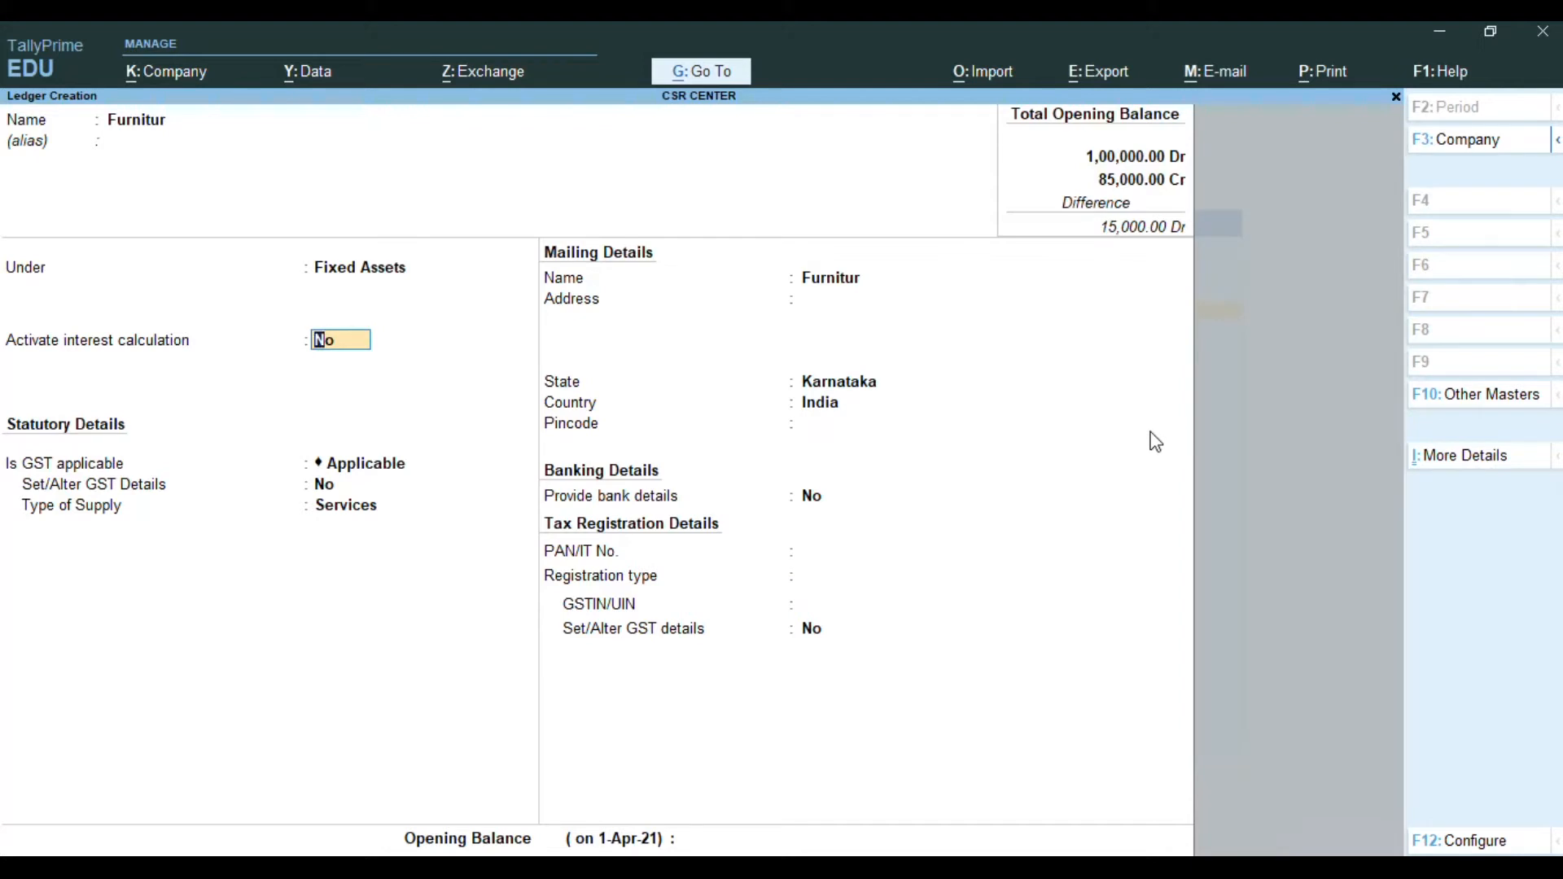
key("Return")
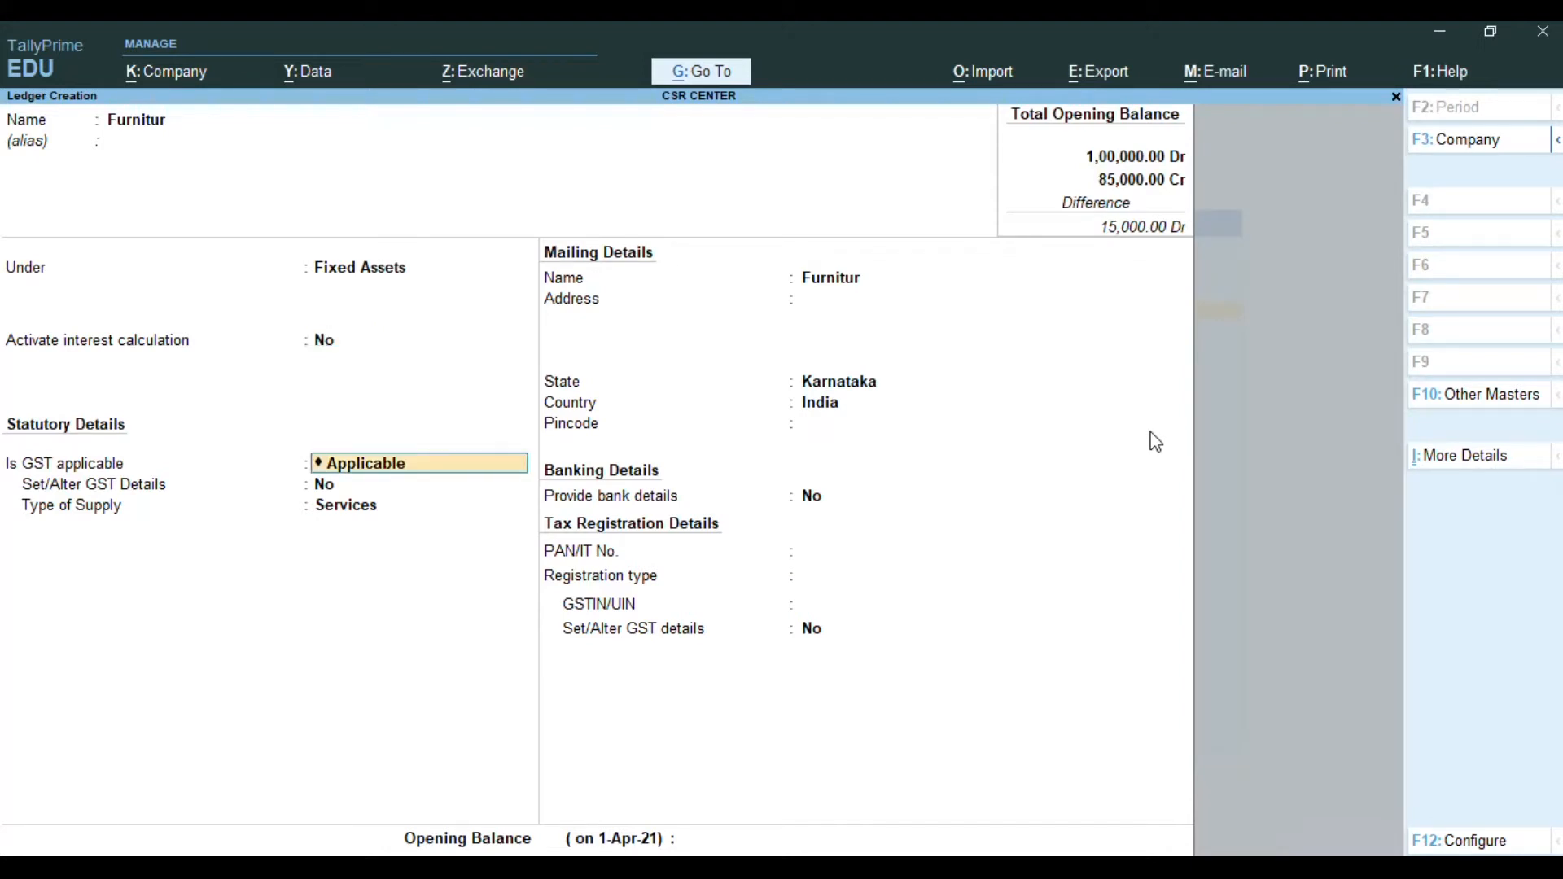
type("N")
key("Return")
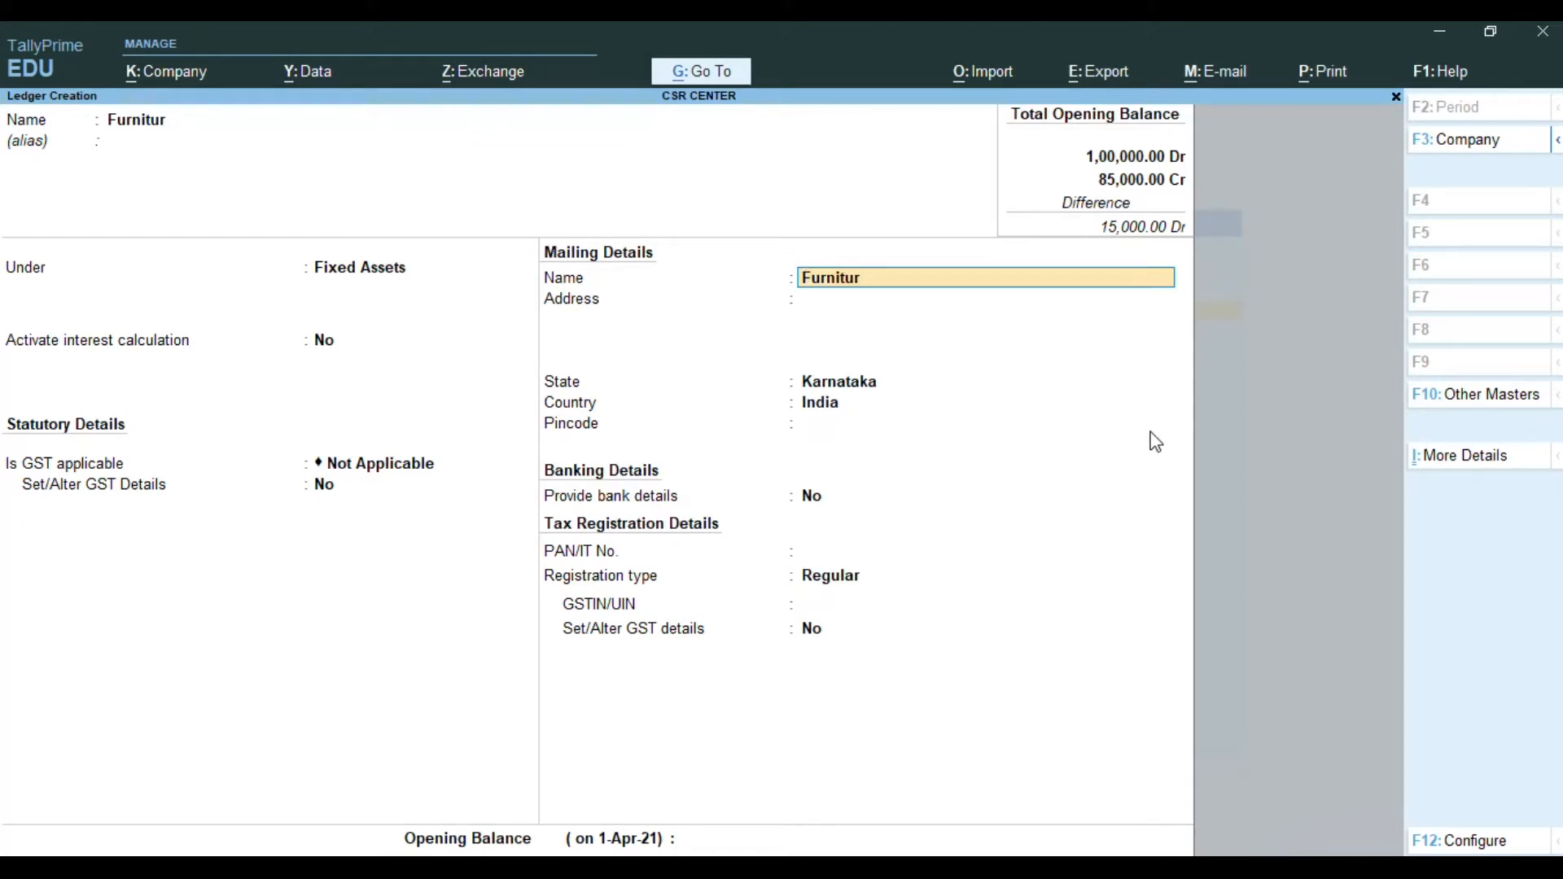
Accept the default mailing, banking and tax registration details for the Furnitur ledger, with Karnataka as state and Regular registration
key("Return")
key("Return")
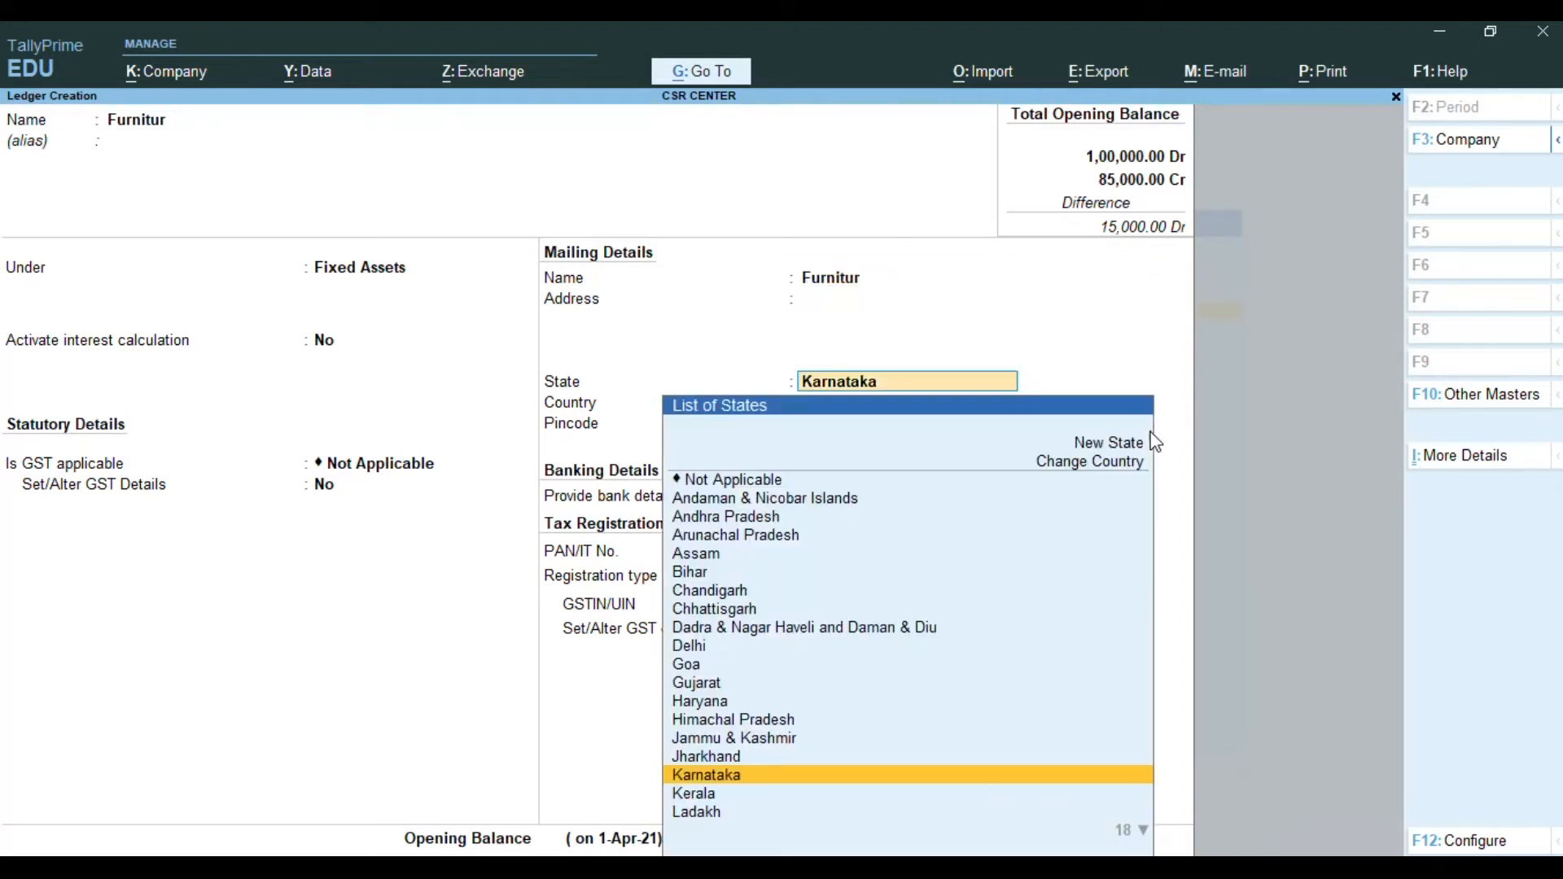
key("Return")
key("Return")
key("Return")
key("Return")
key("Return")
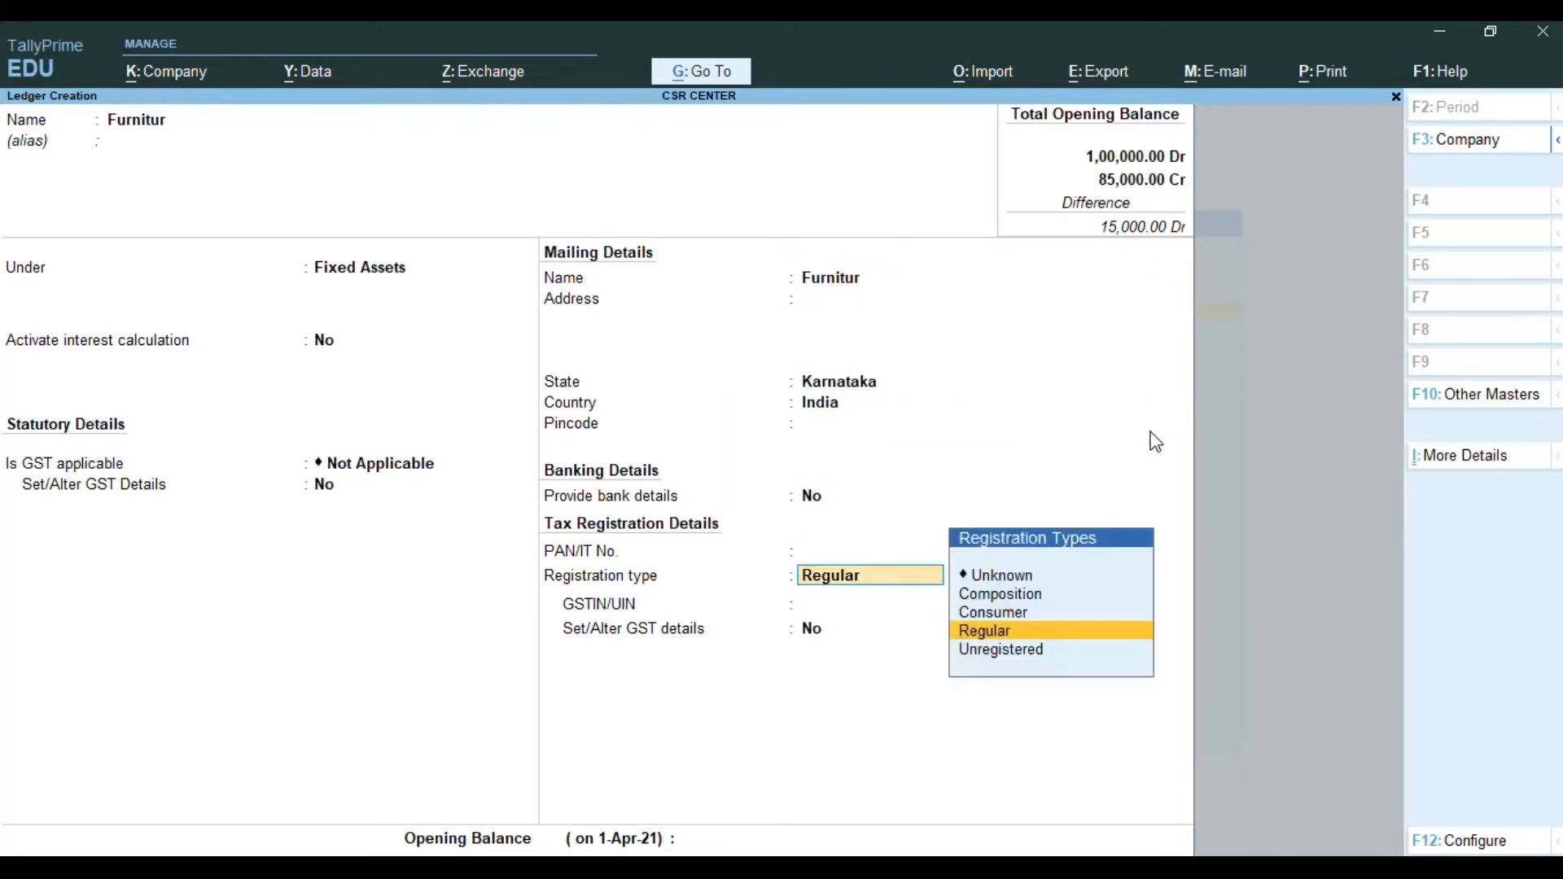
key("Return")
key("Return")
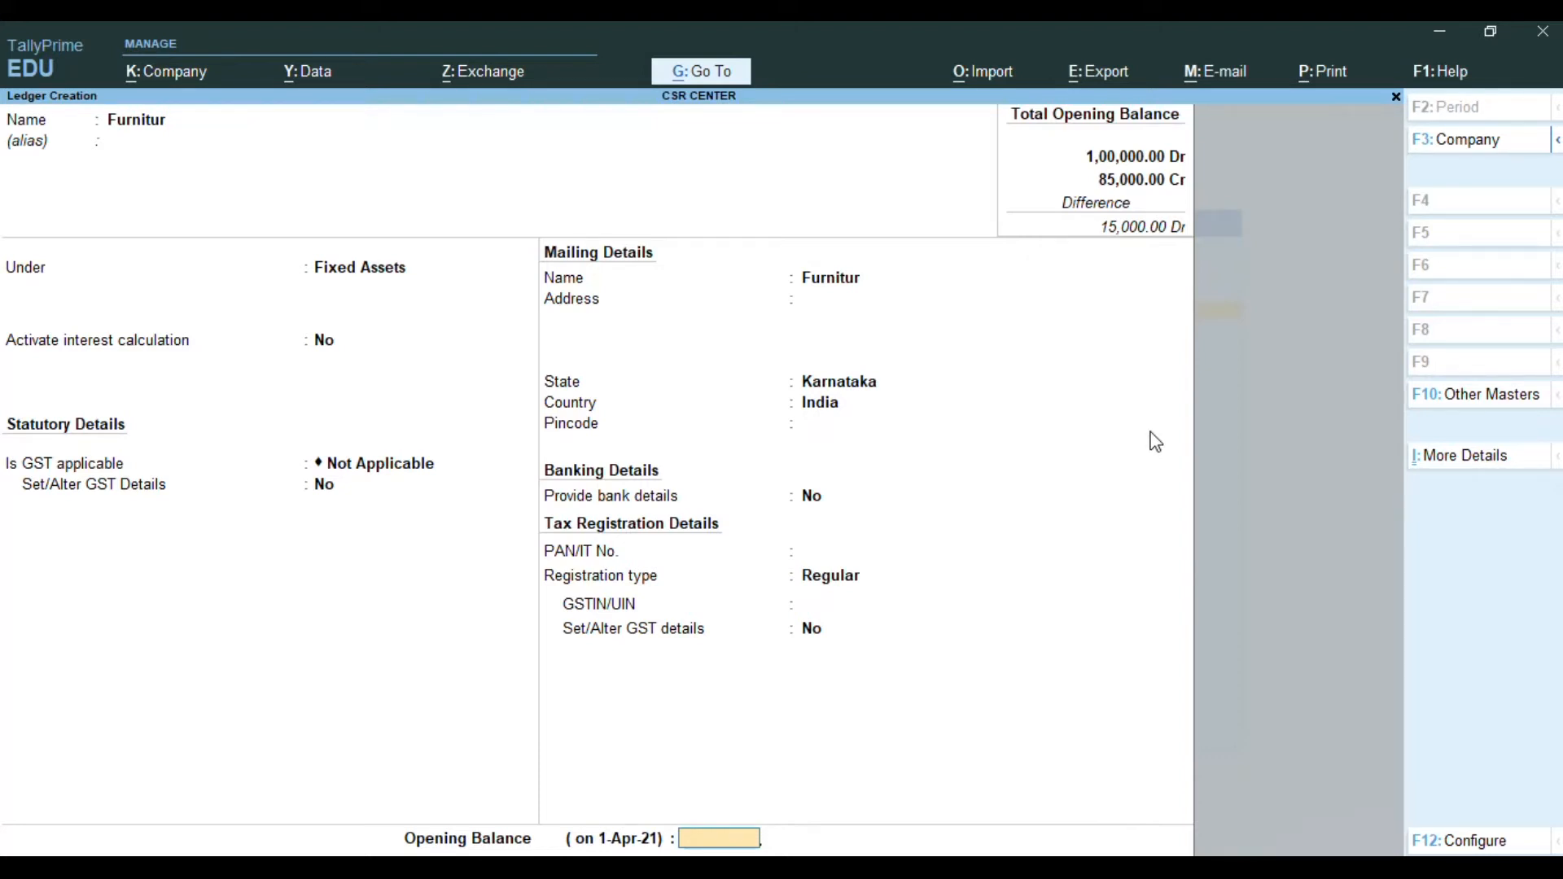
Set the Furnitur ledger's opening balance to 50,000 Dr and save the ledger
type("50,")
type("0000")
key("Return")
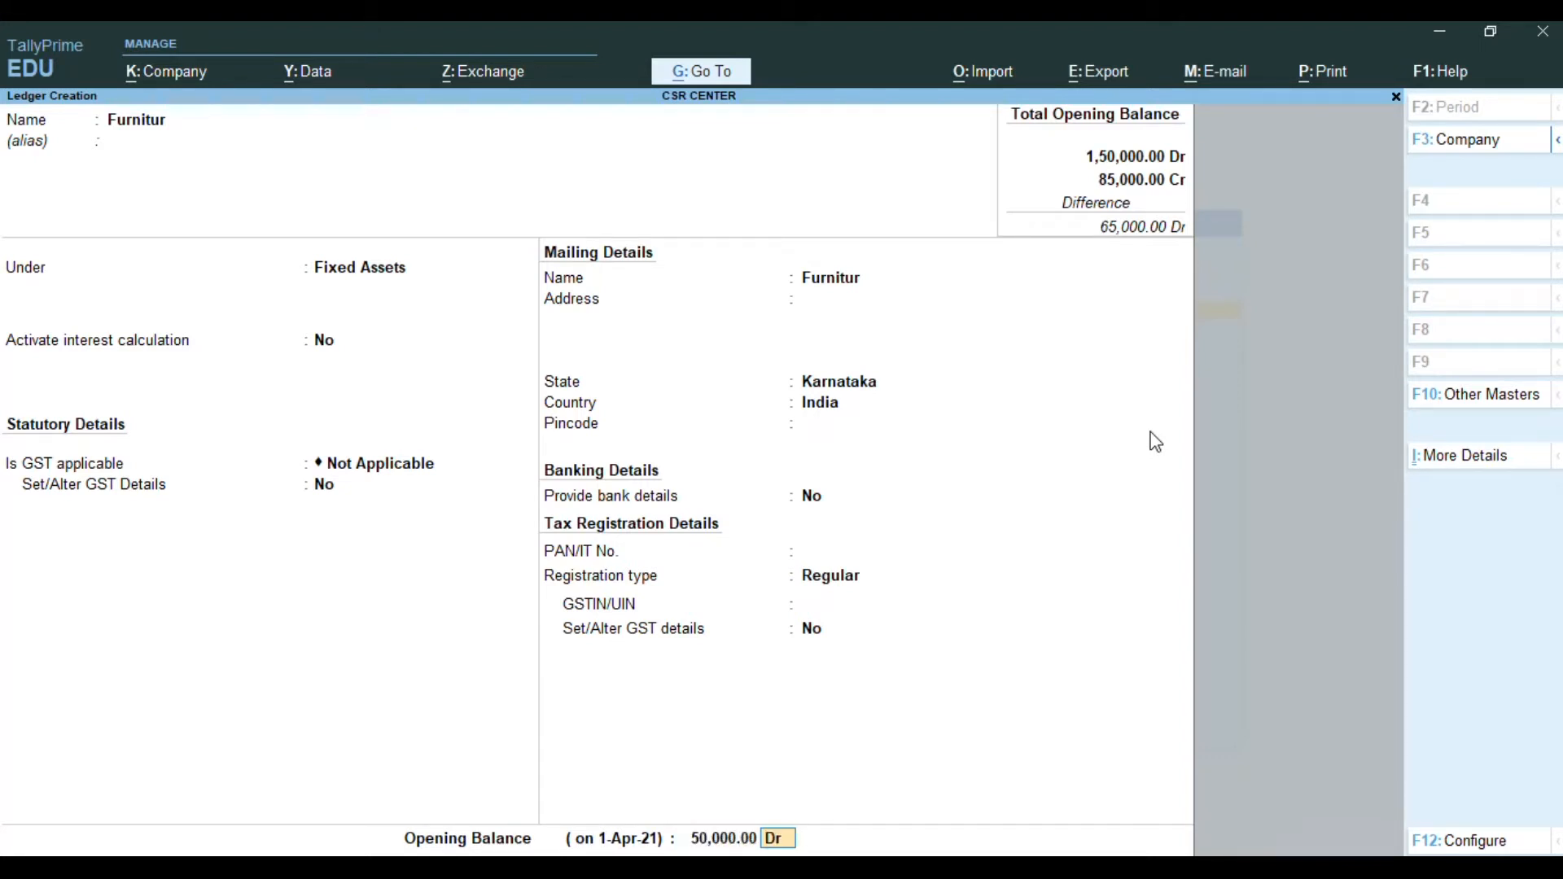
key("Return")
key("Return")
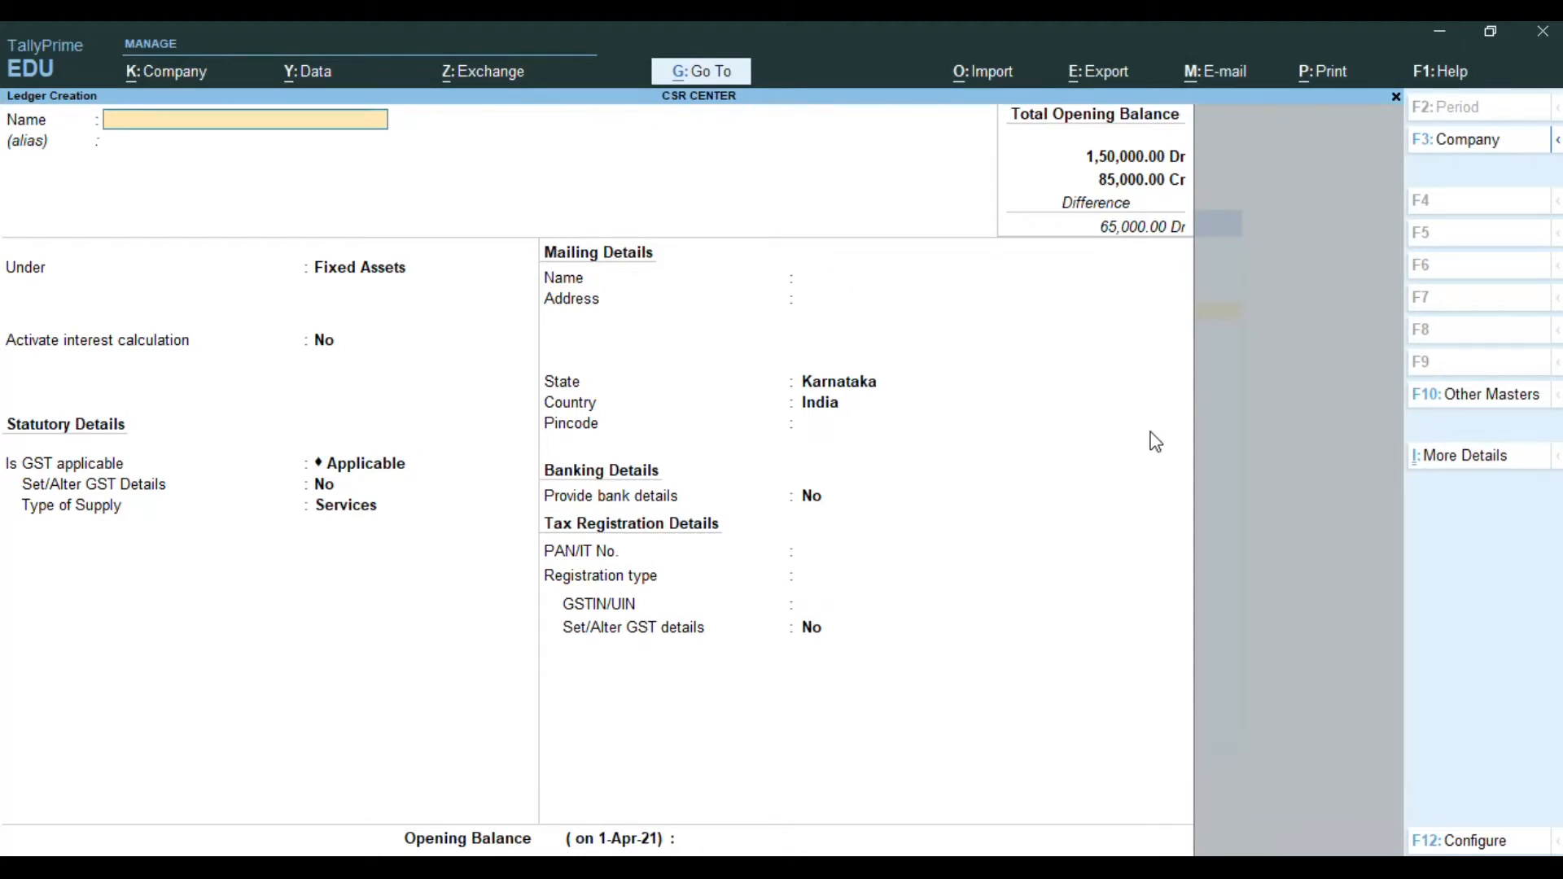
Name the next ledger Machinery, group it under Fixed Assets, and set GST to Not Applicable
type("Machinery")
key("Return")
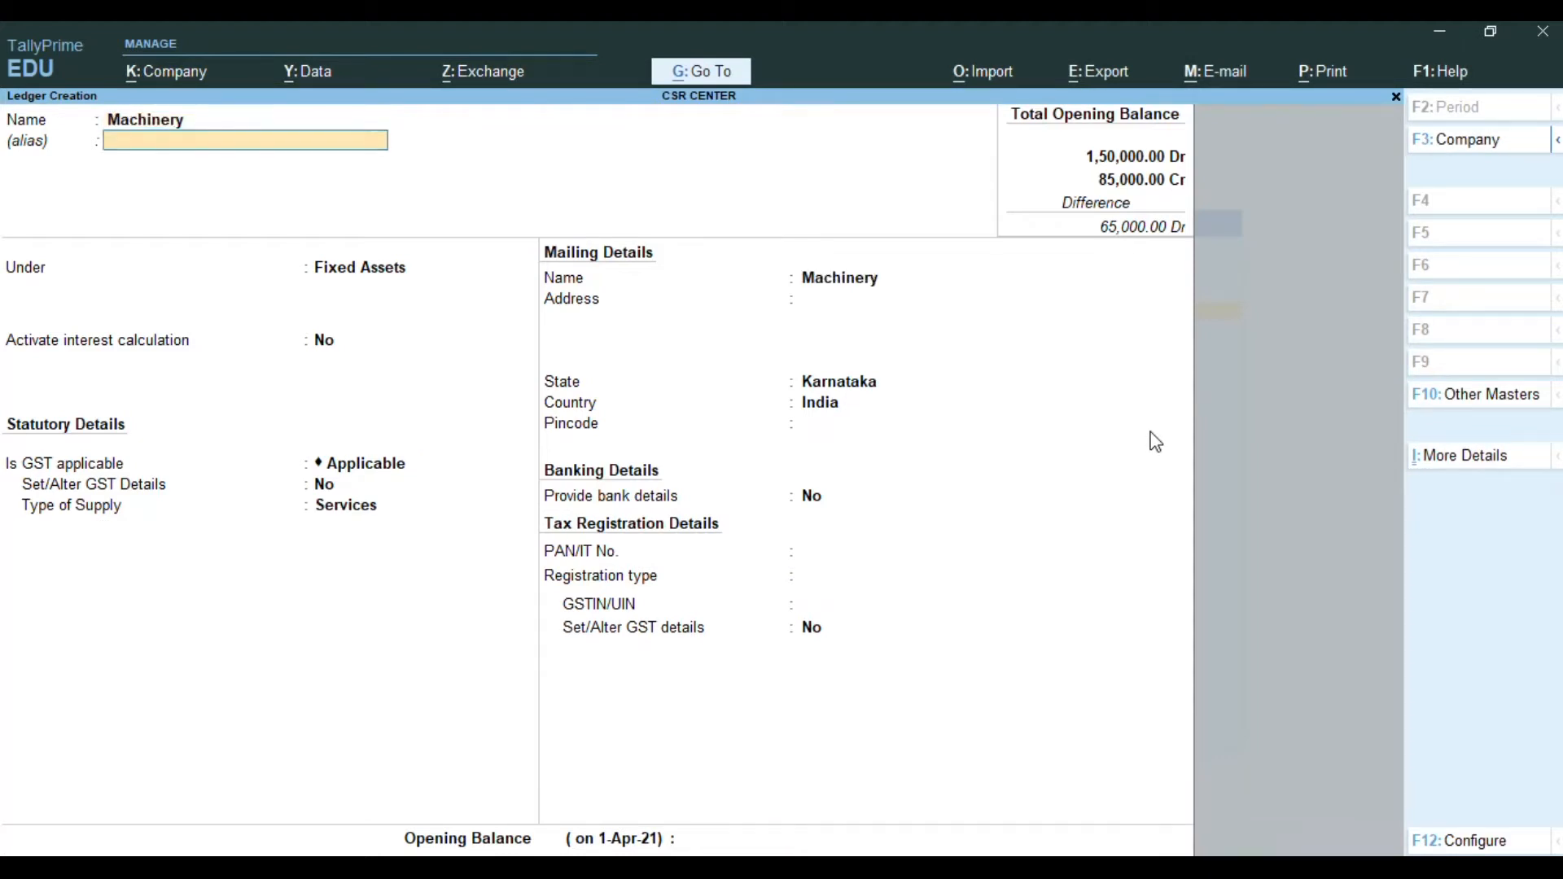
key("Return")
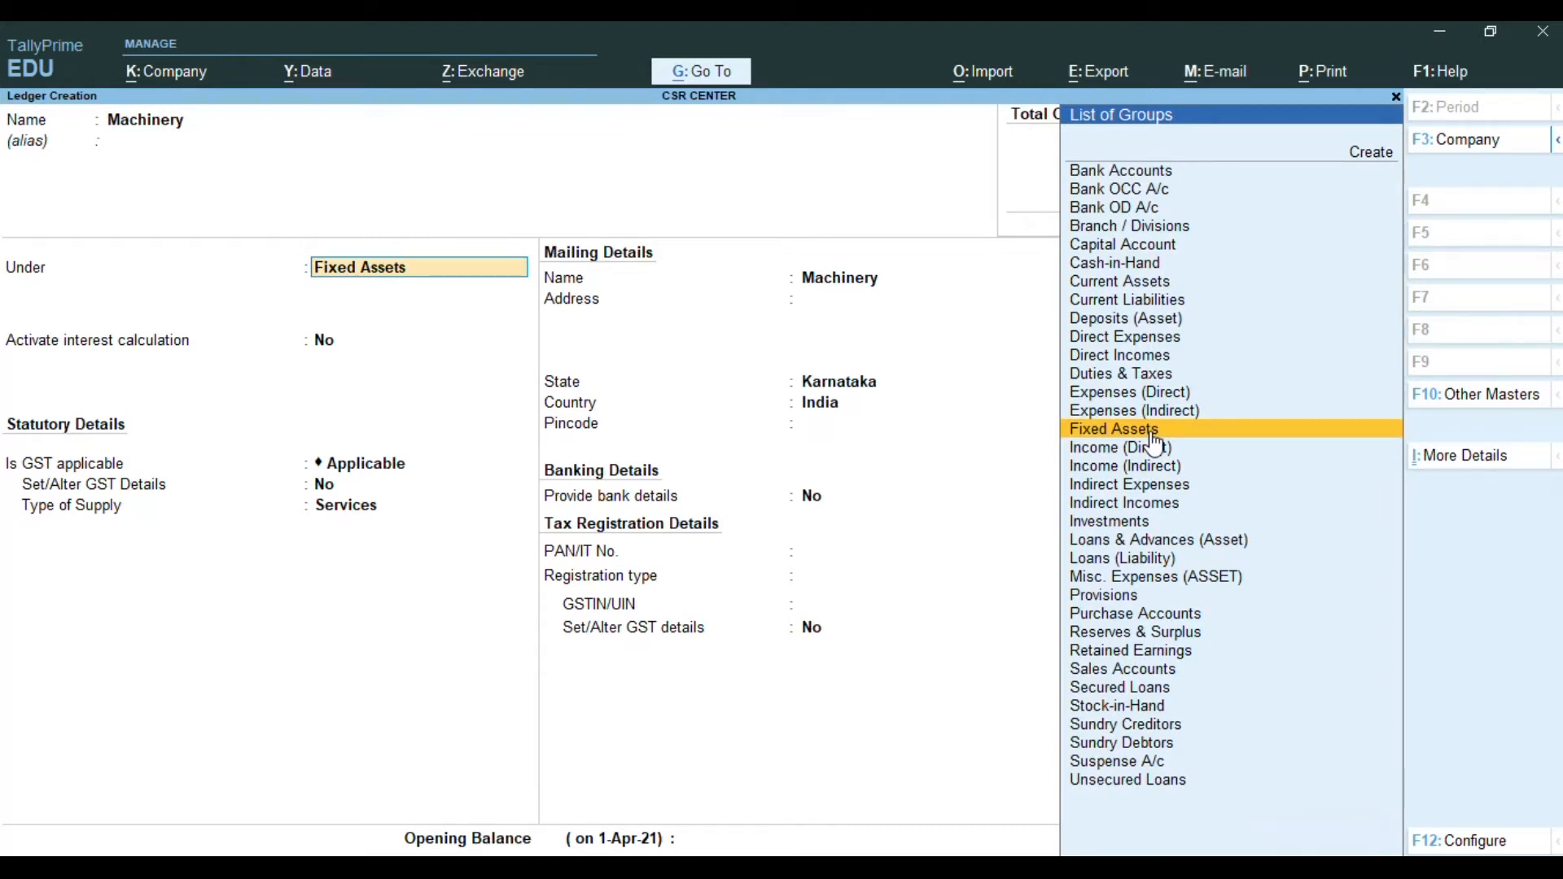
left_click(1151, 433)
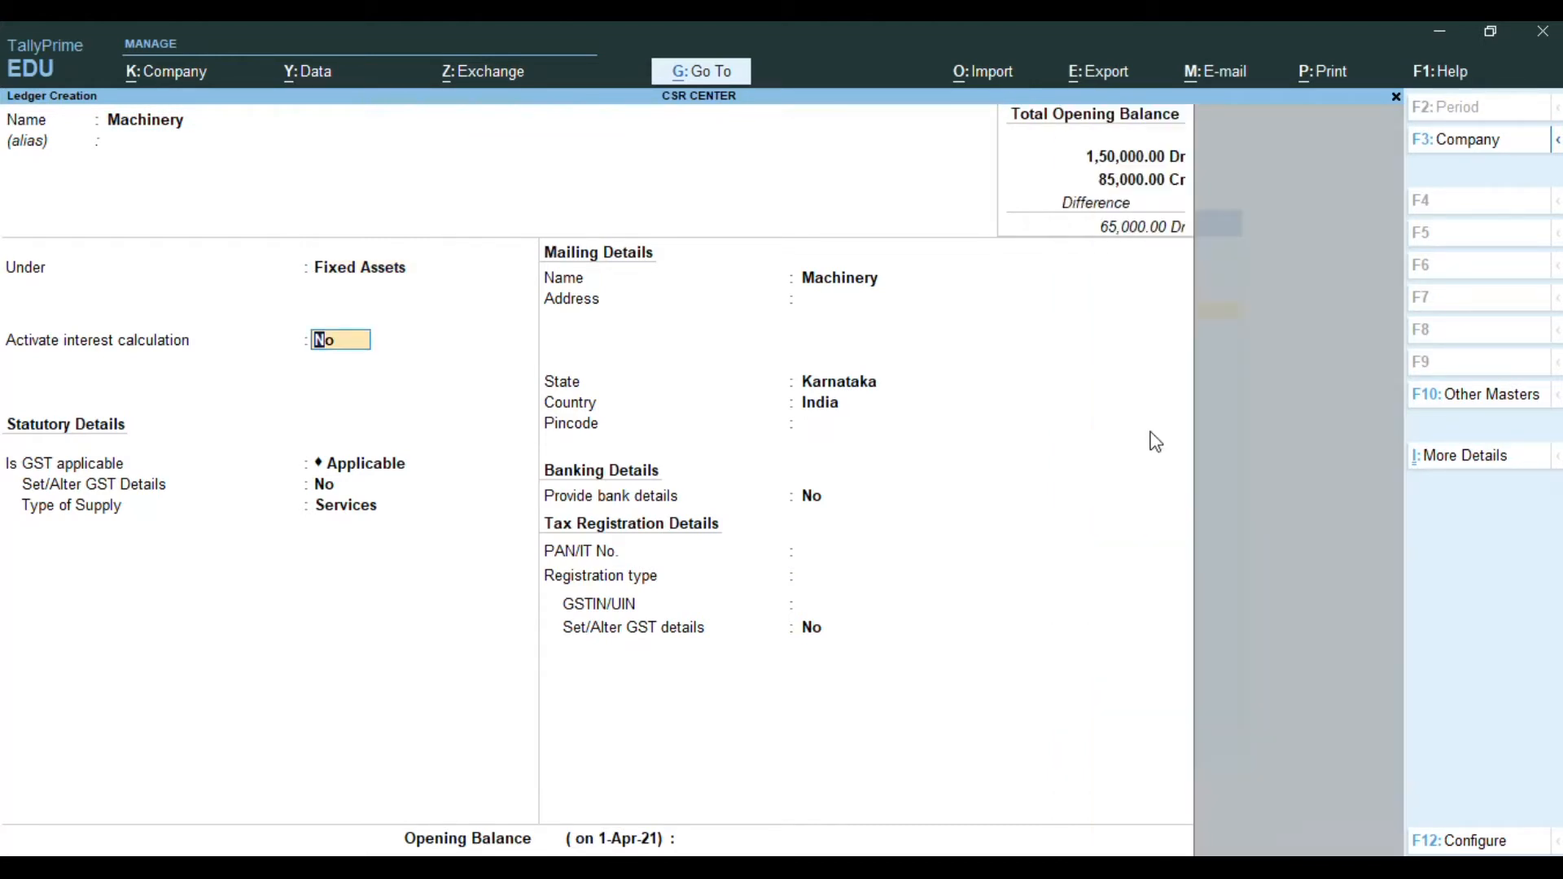
key("Return")
type("N")
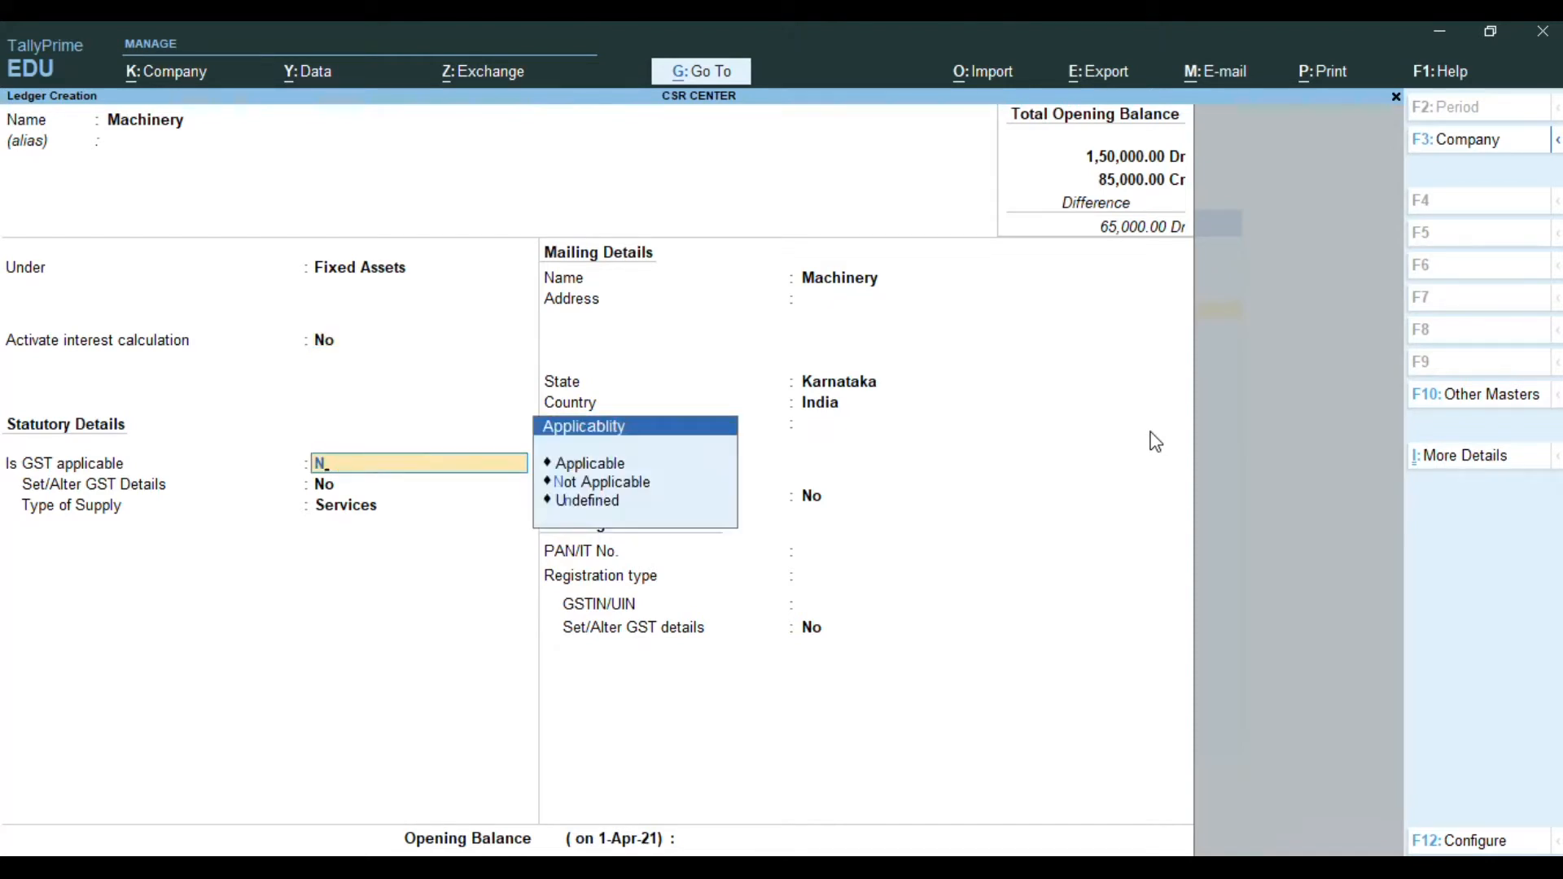
key("Return")
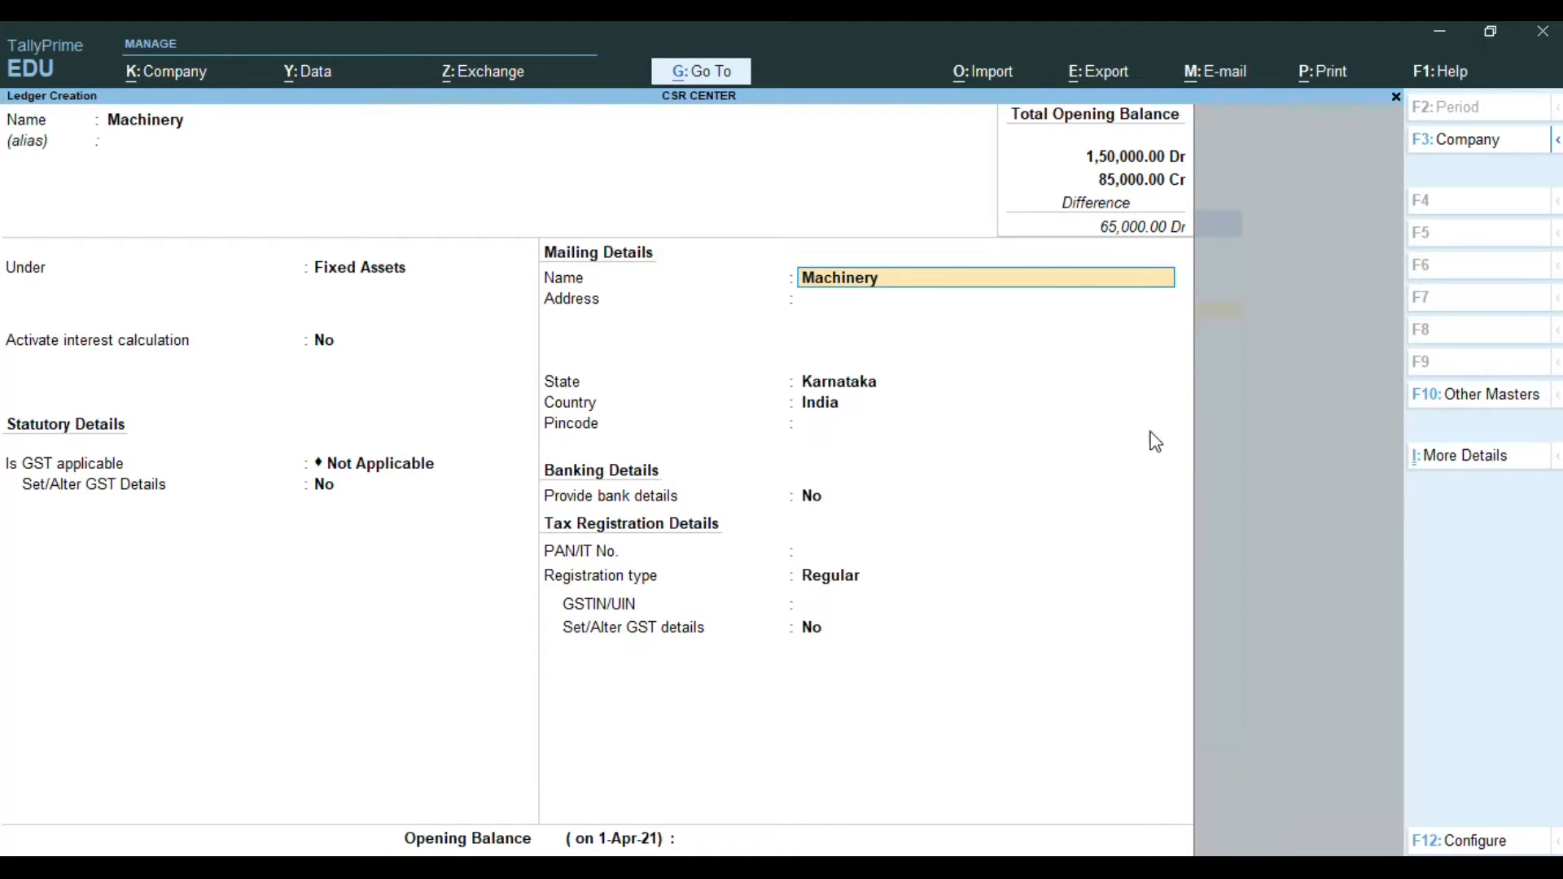
Accept the default mailing, banking and tax registration details for the Machinery ledger
key("Return")
key("Return")
key("Return")
key("Return")
key("Return")
key("Return")
key("Return")
key("Return")
key("Return")
key("Return")
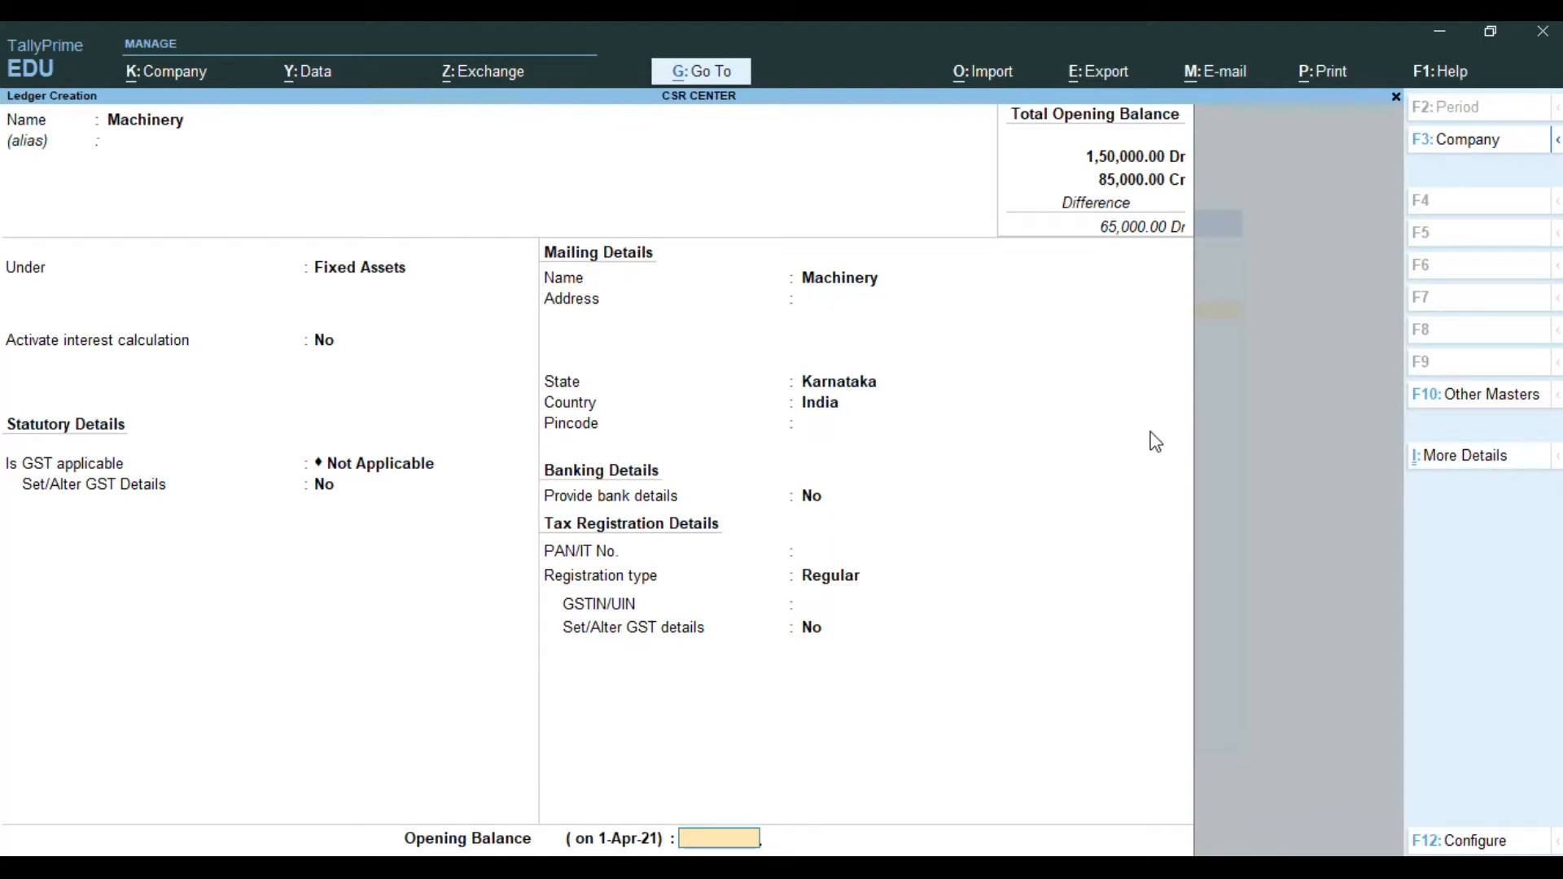
Enter 200000 as the Machinery ledger's debit opening balance and save the ledger
type("200000")
key("Return")
key("Return")
key("Return")
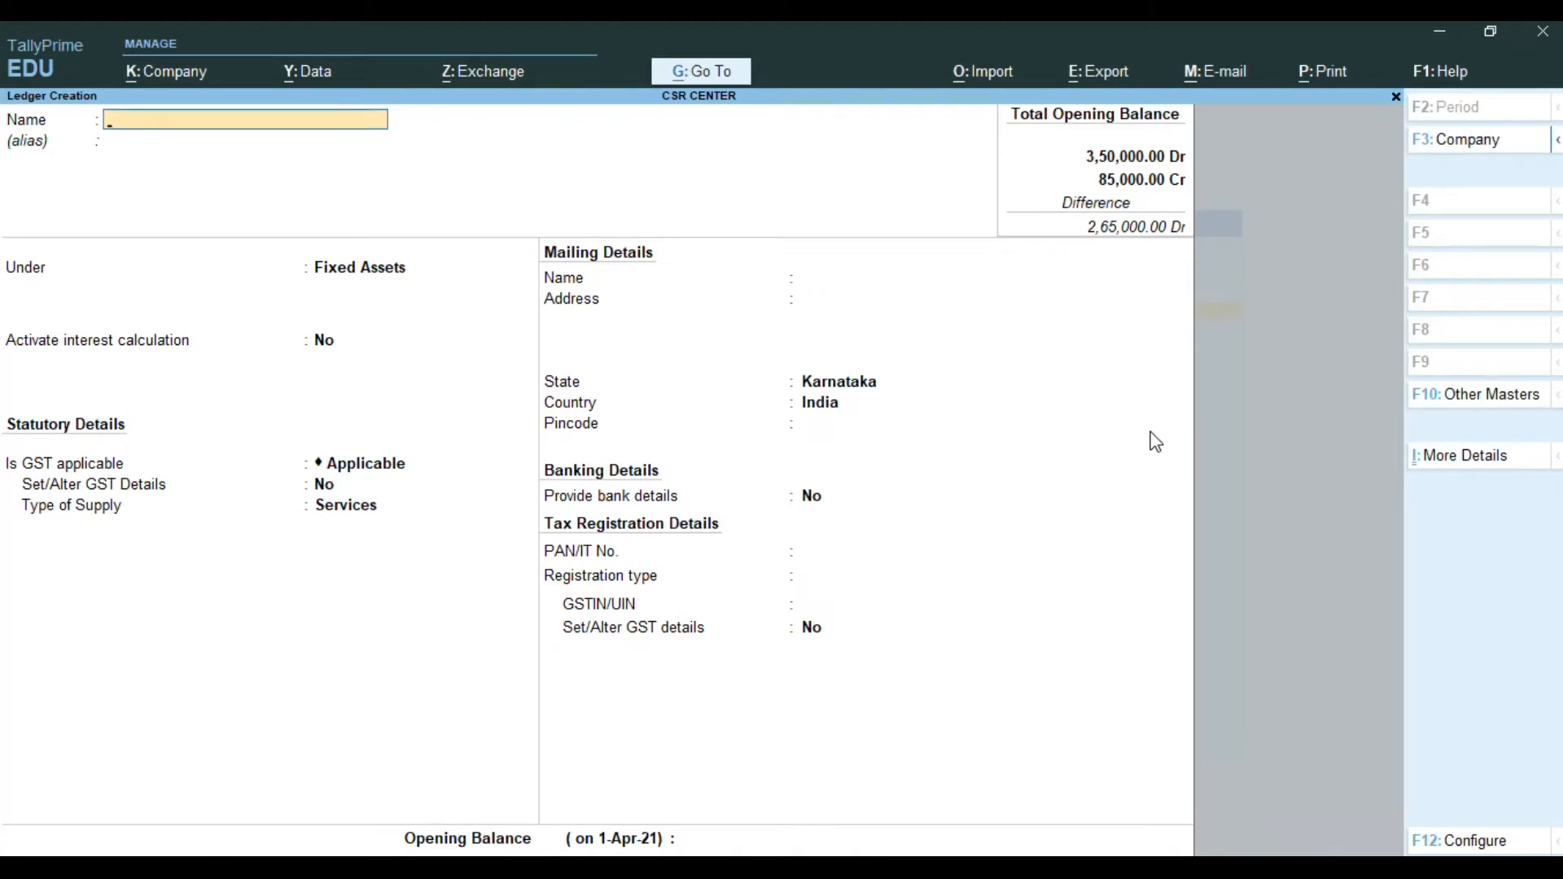
Name another ledger Computers, place it under Fixed Assets, and mark GST as Not Applicable
type("Computers")
key("Return")
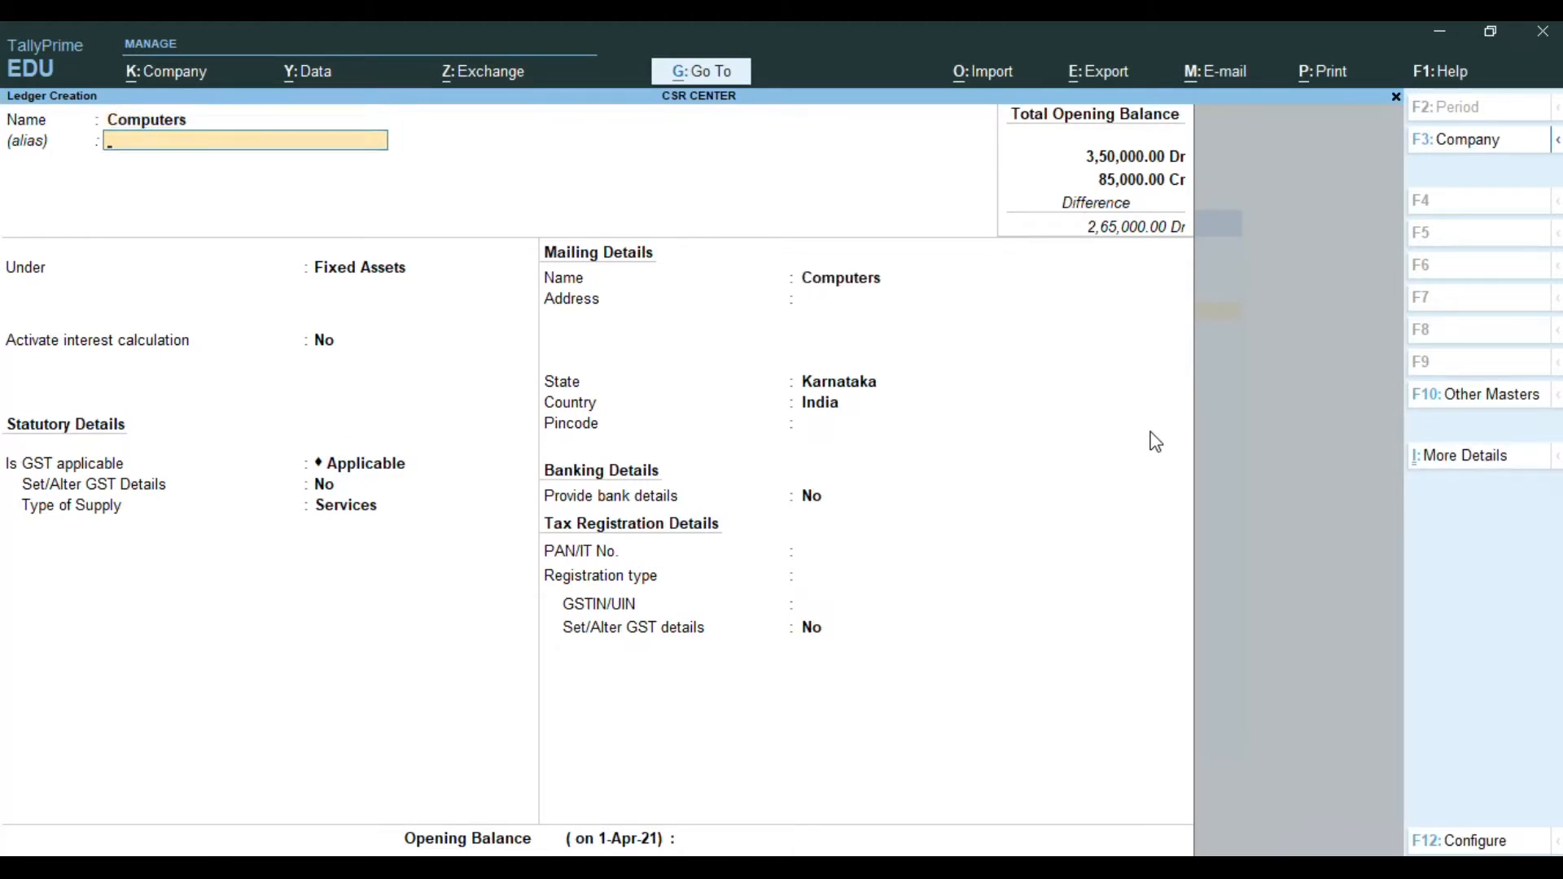
key("Return")
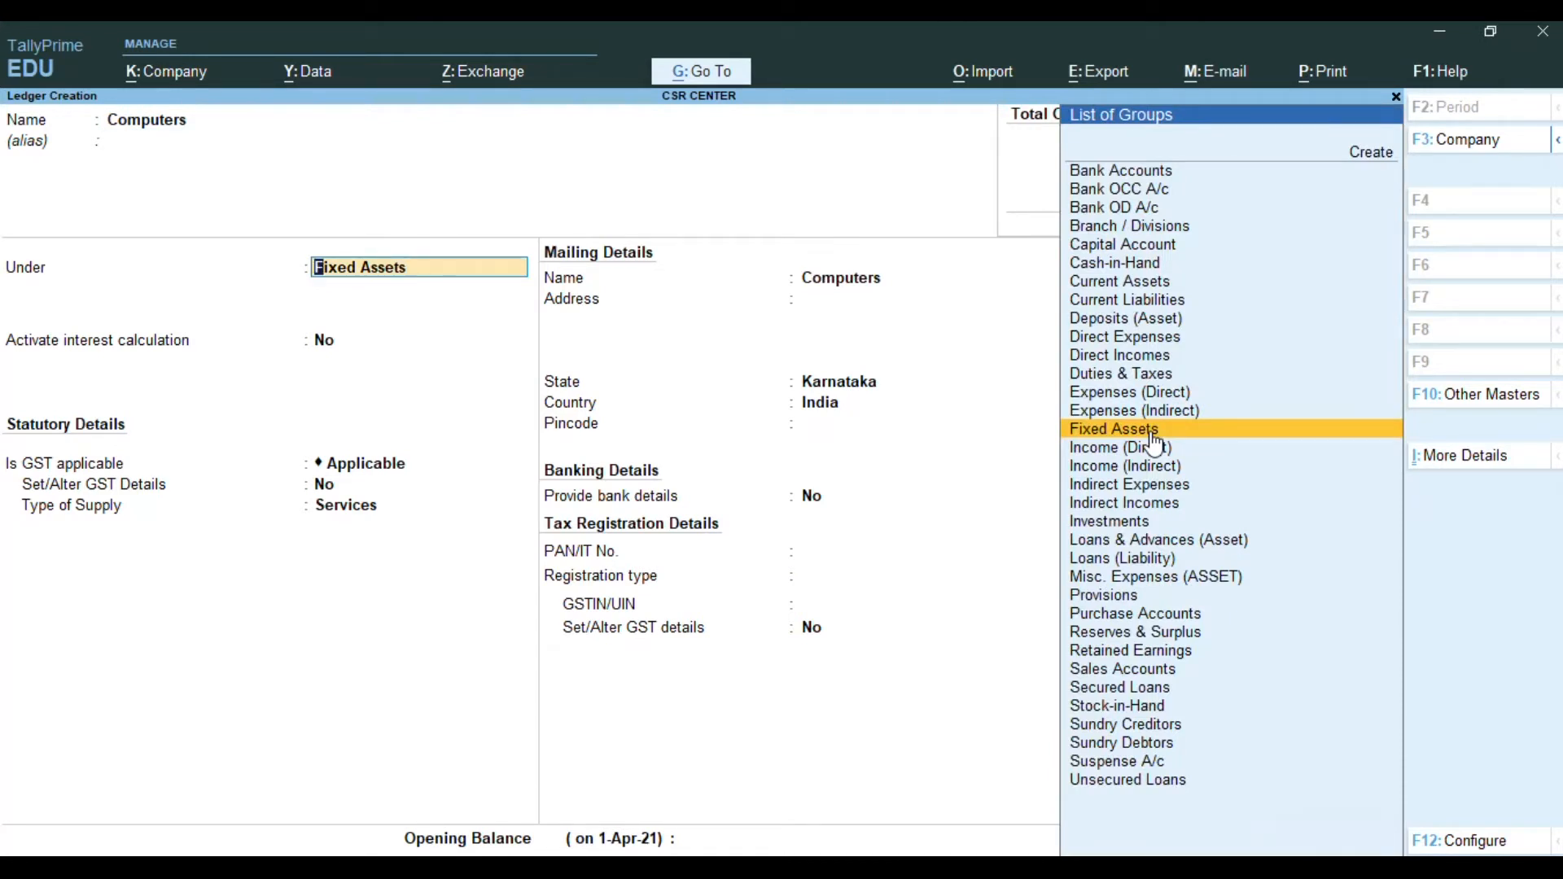
left_click(1152, 431)
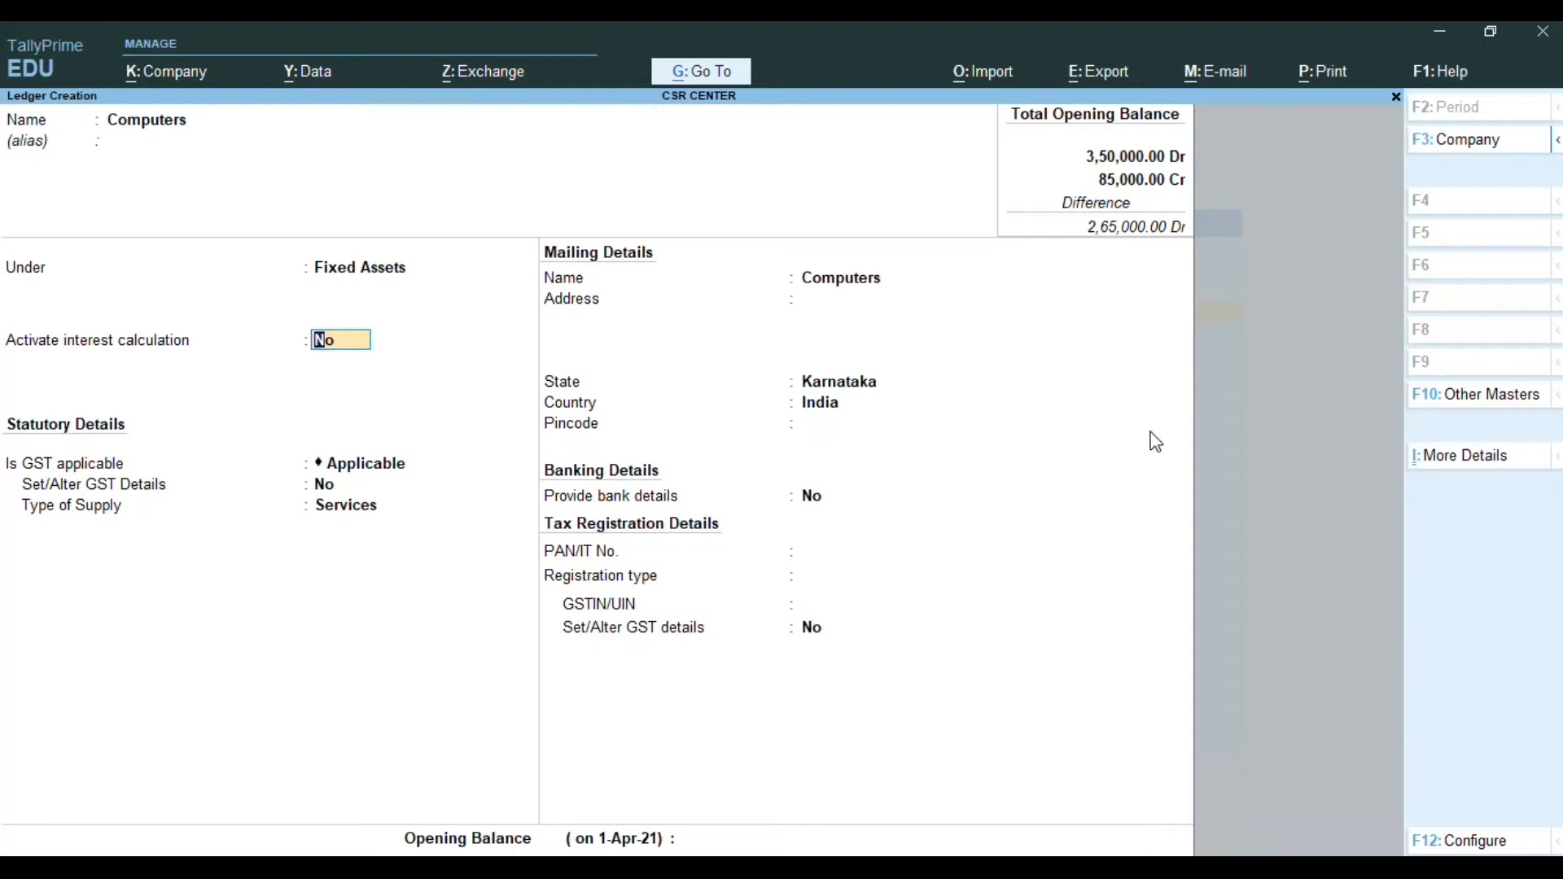
key("Return")
type("N")
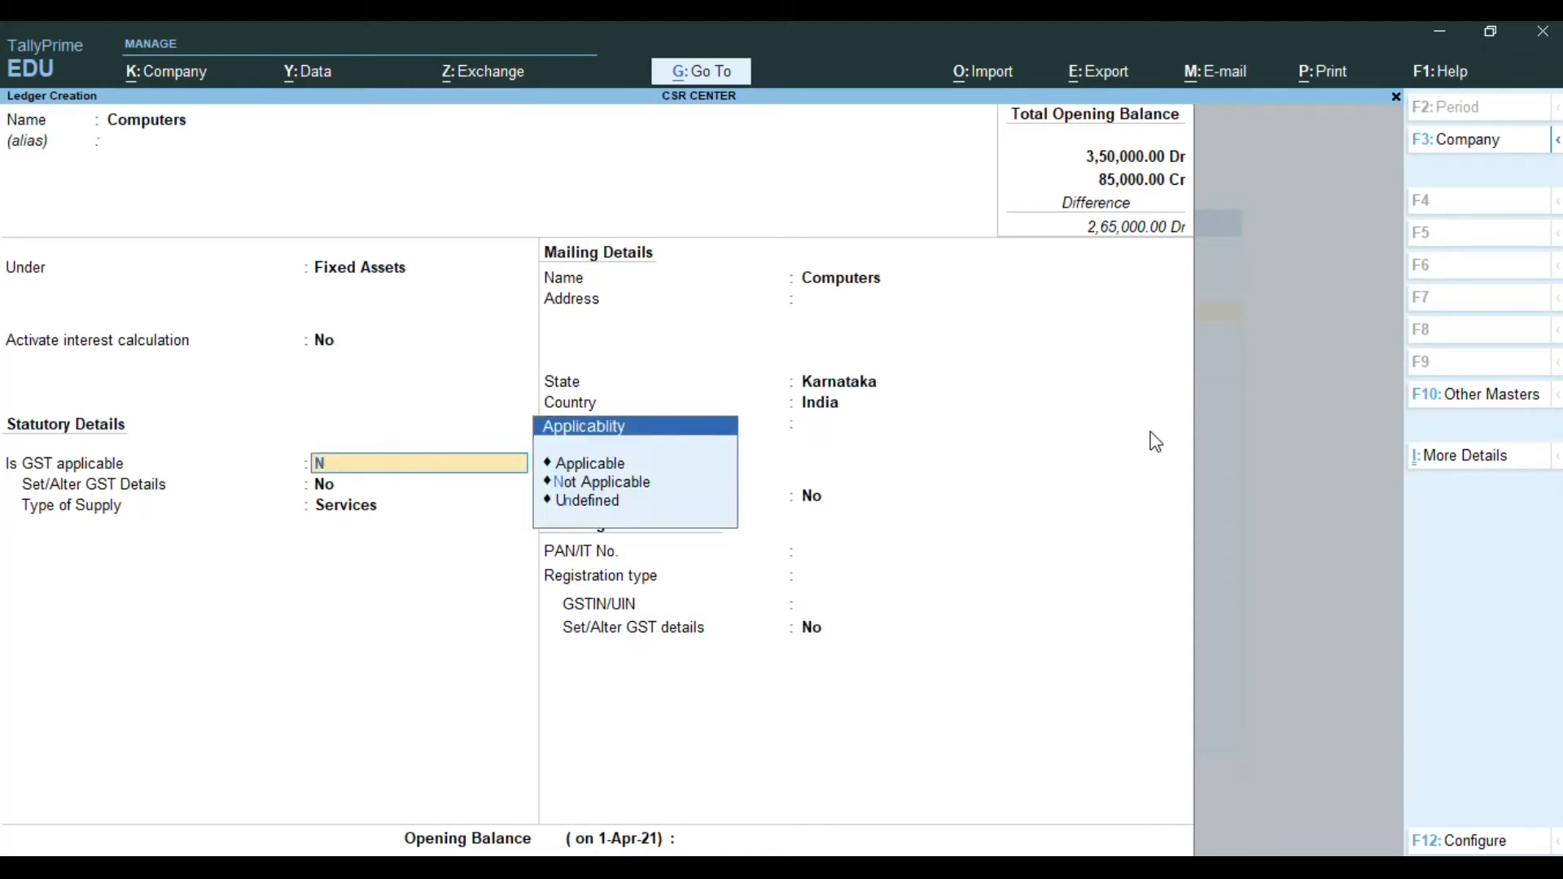
key("Return")
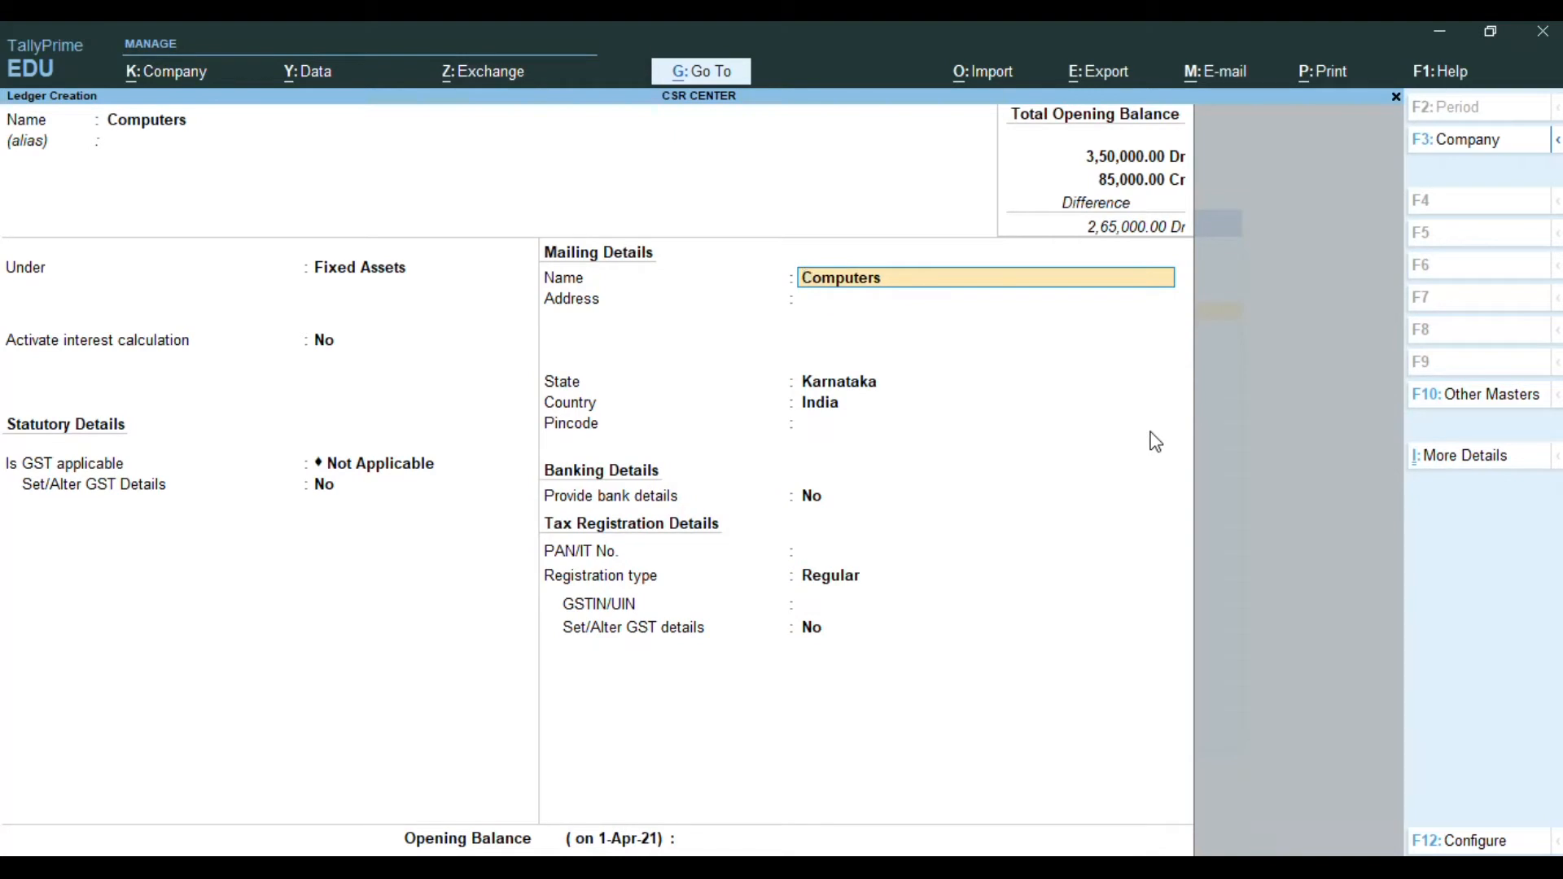
Accept the default mailing, banking and tax registration details for the Computers ledger
key("Return")
key("Return")
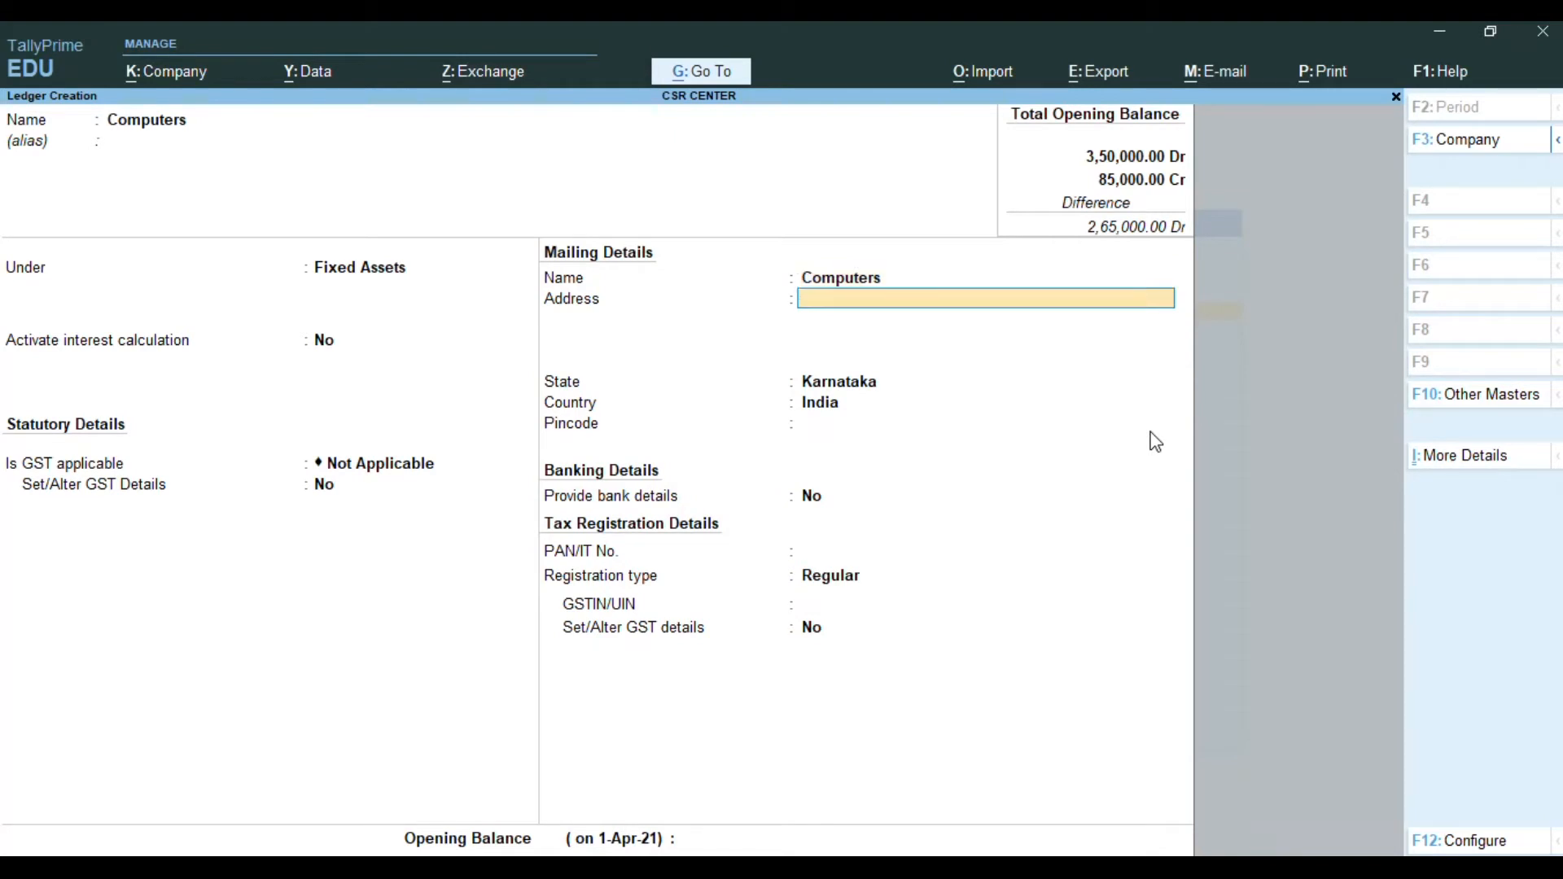
key("Return")
key("Return")
key("Return")
key("Return")
key("Return")
key("Return")
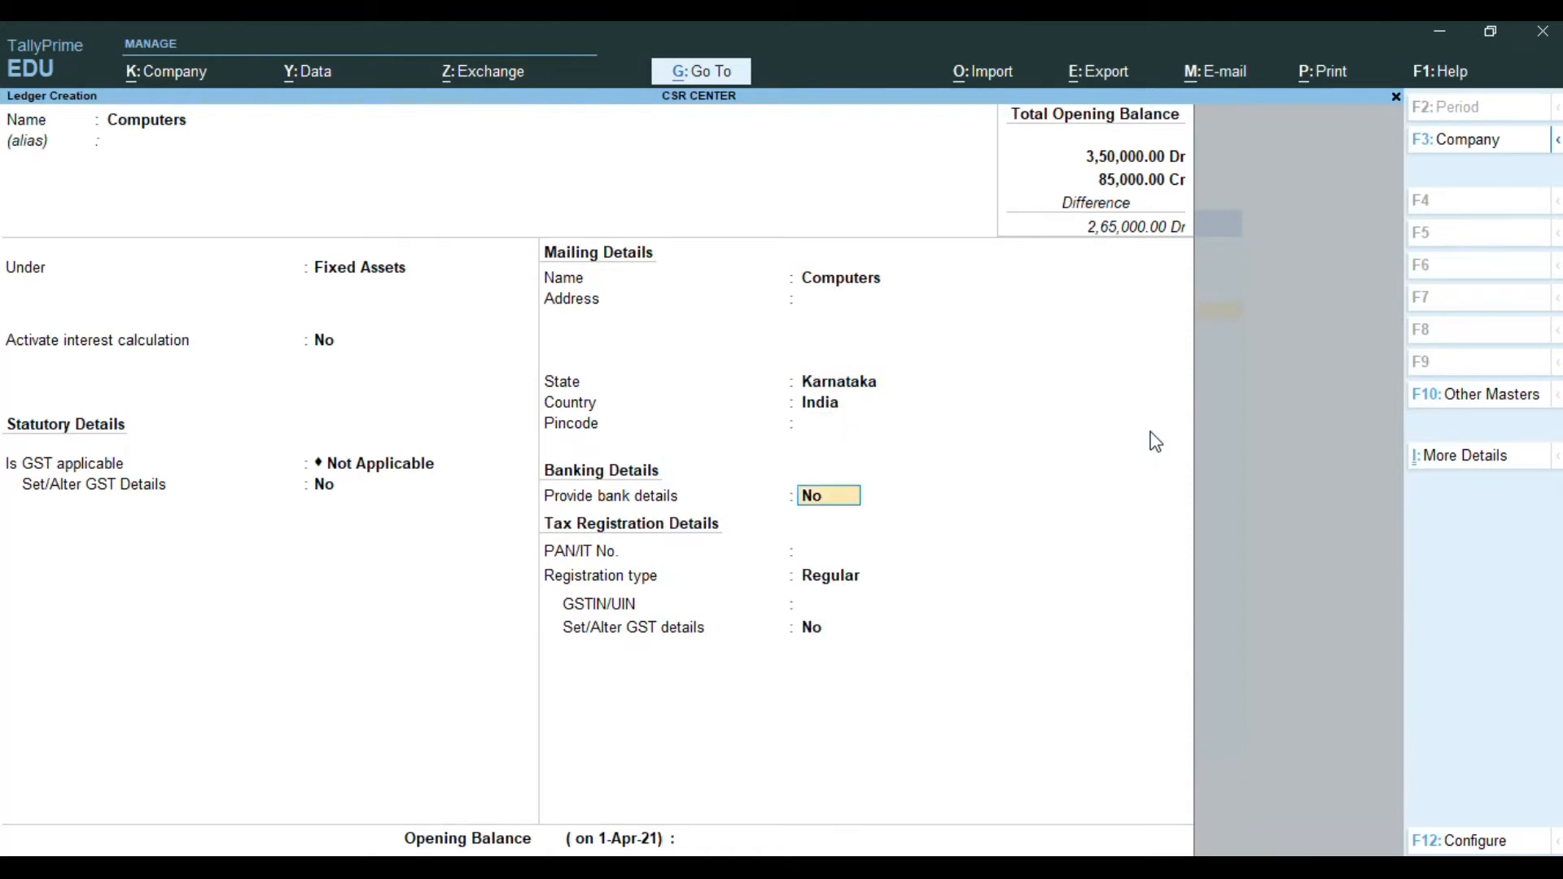
key("Return")
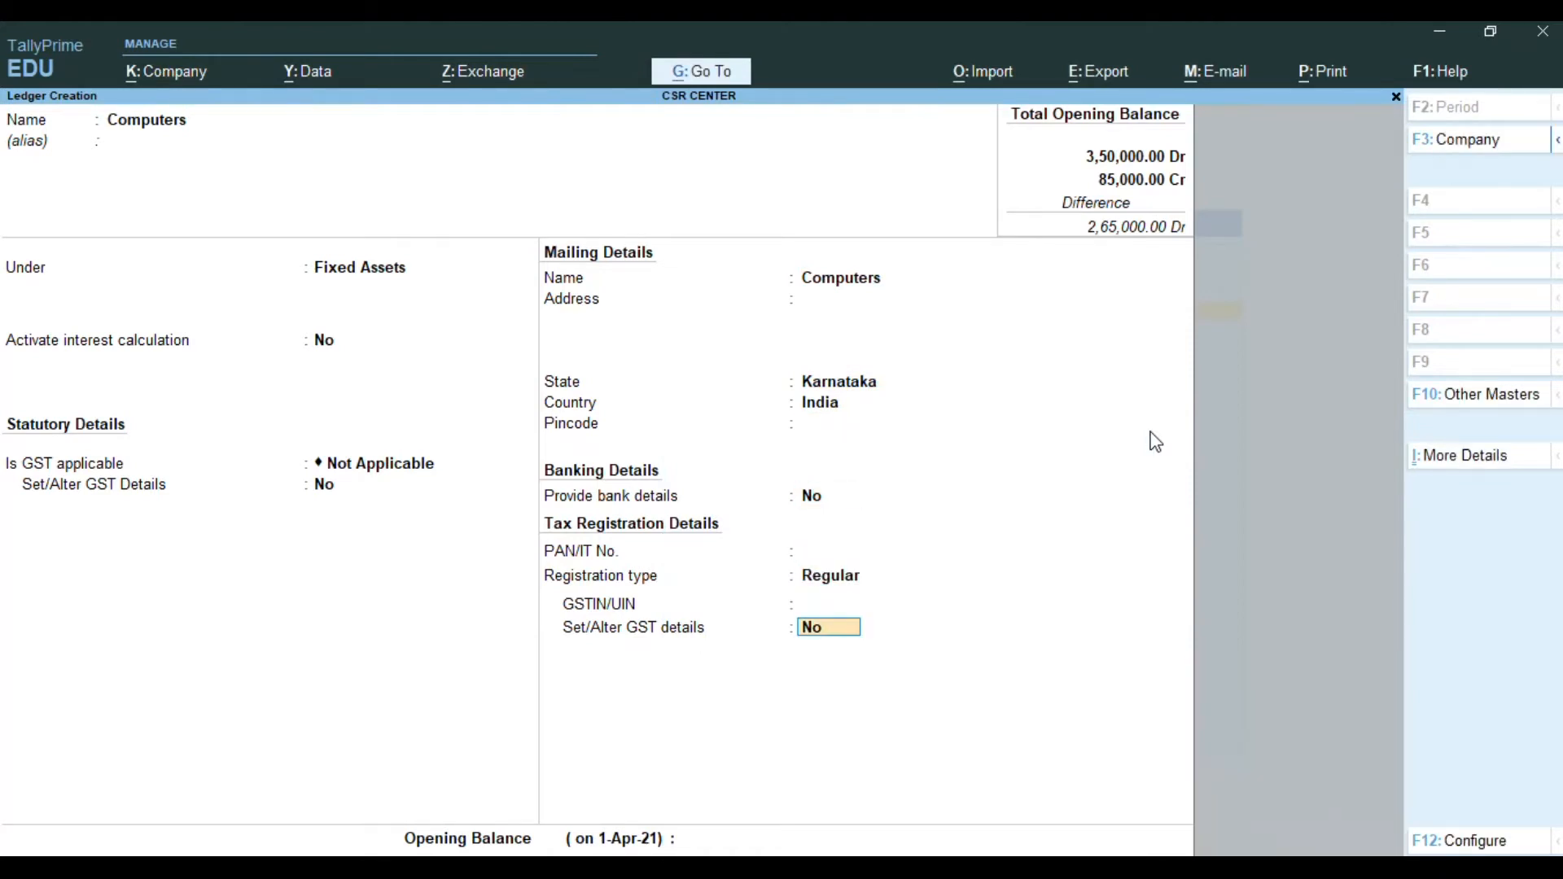
key("Return")
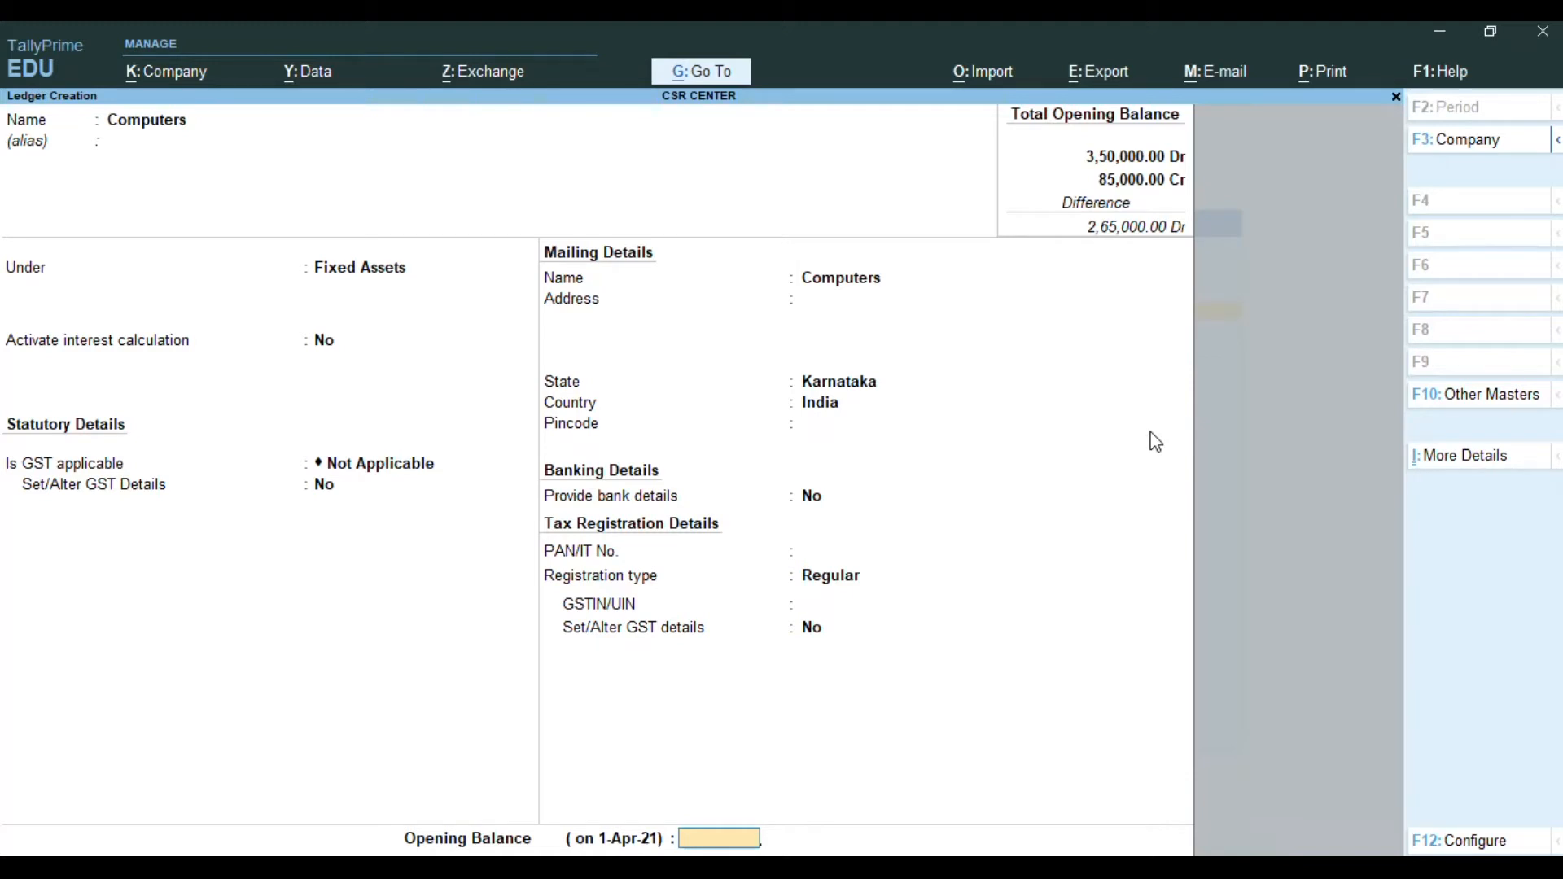
Enter 75000 as the Computers ledger's debit opening balance and save the ledger
type("75000")
key("Return")
key("Return")
key("Return")
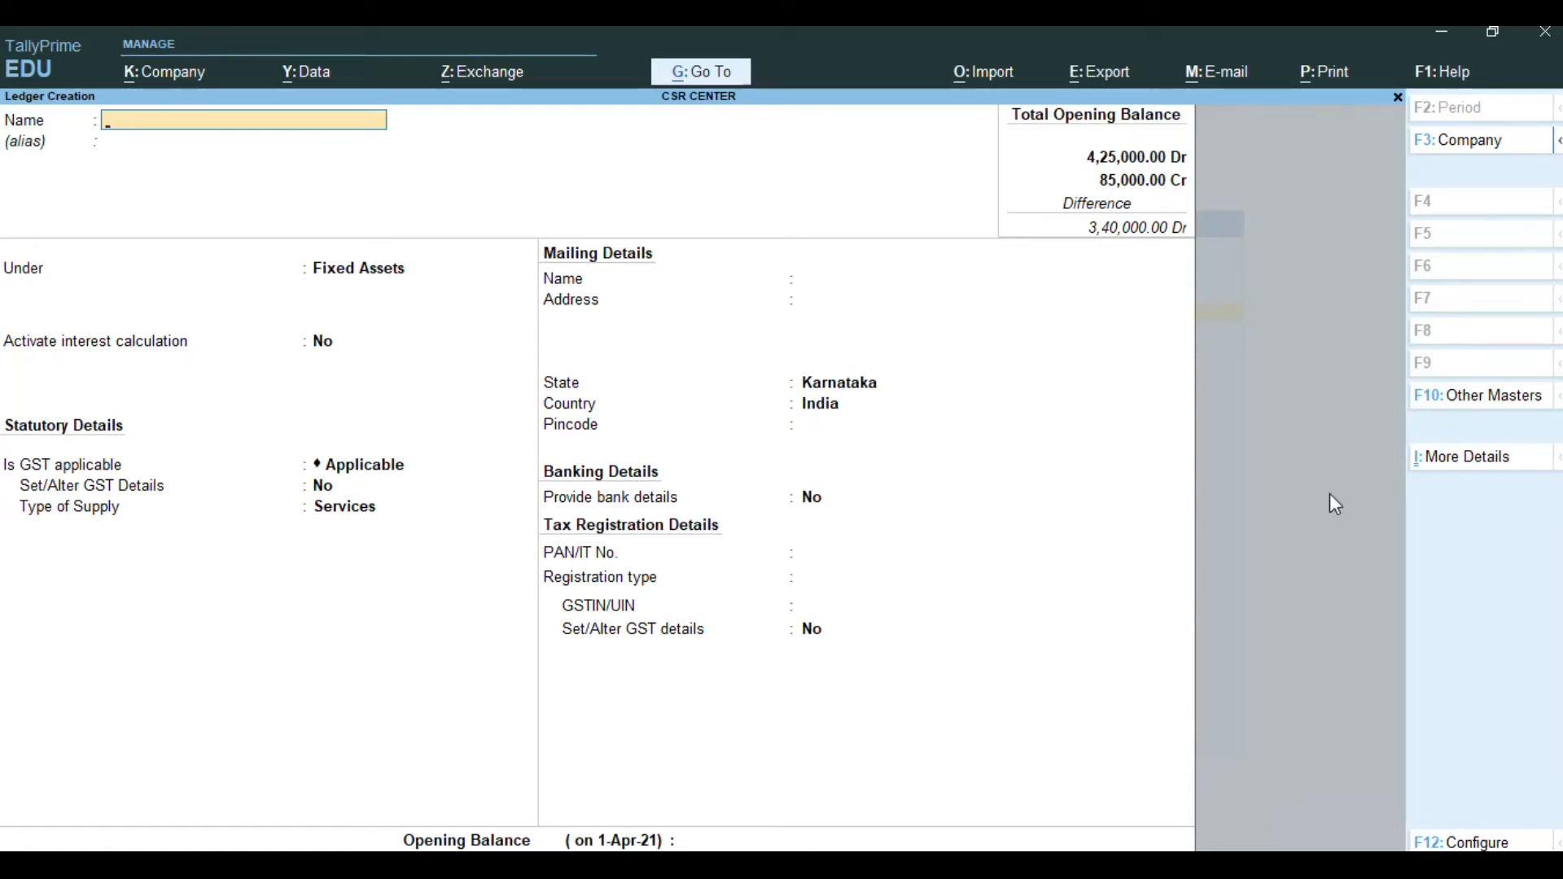
Name a new ledger Discount Recevied and group it under Indirect Incomes
type("Discount Recevied")
key("Return")
key("Return")
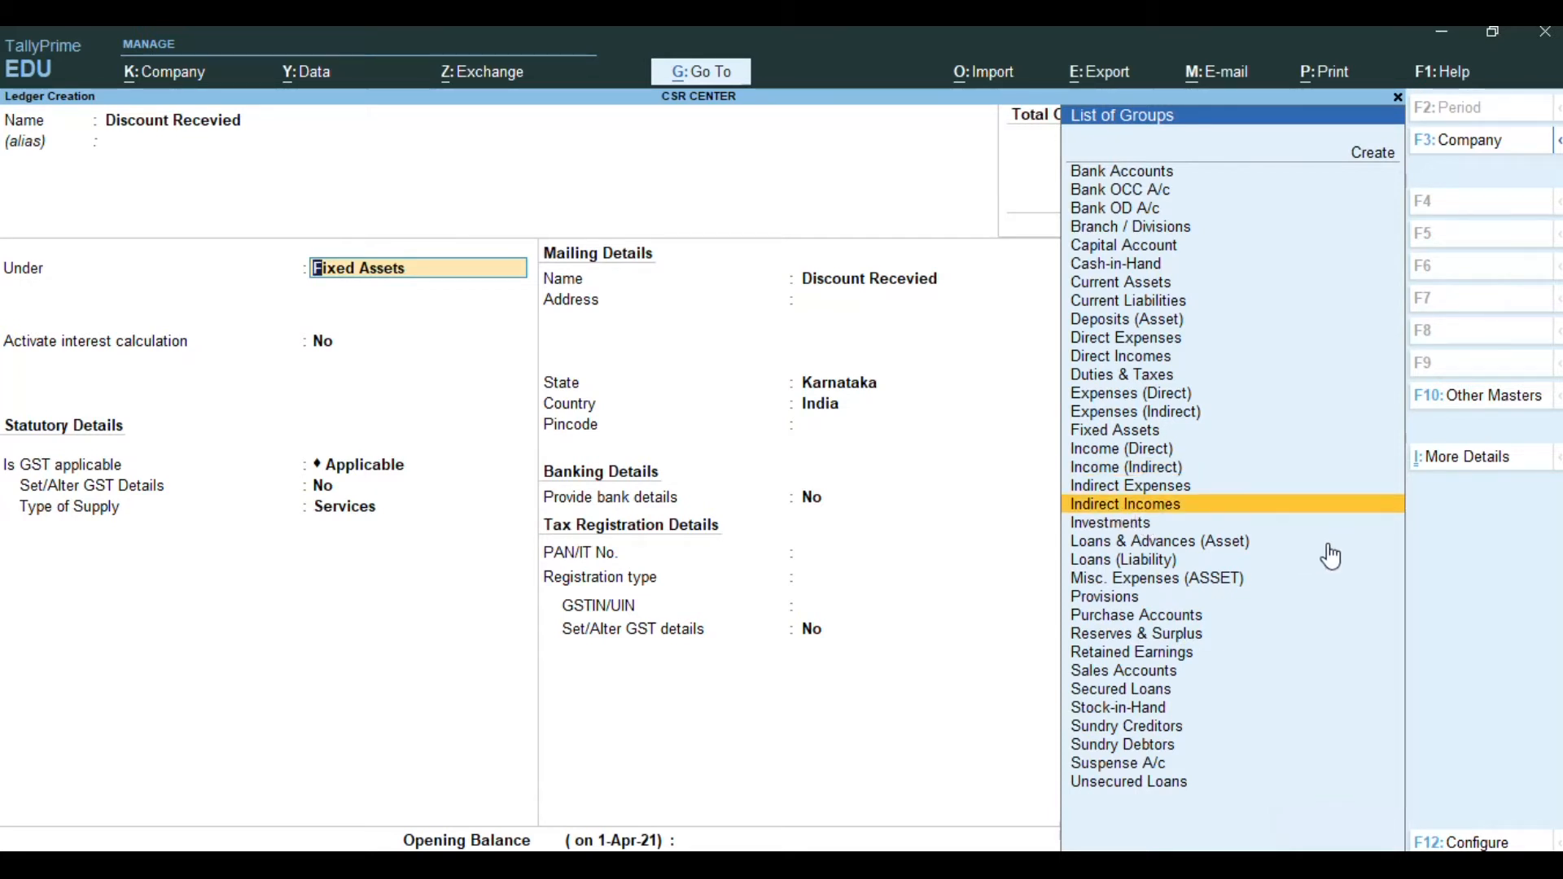
key("Return")
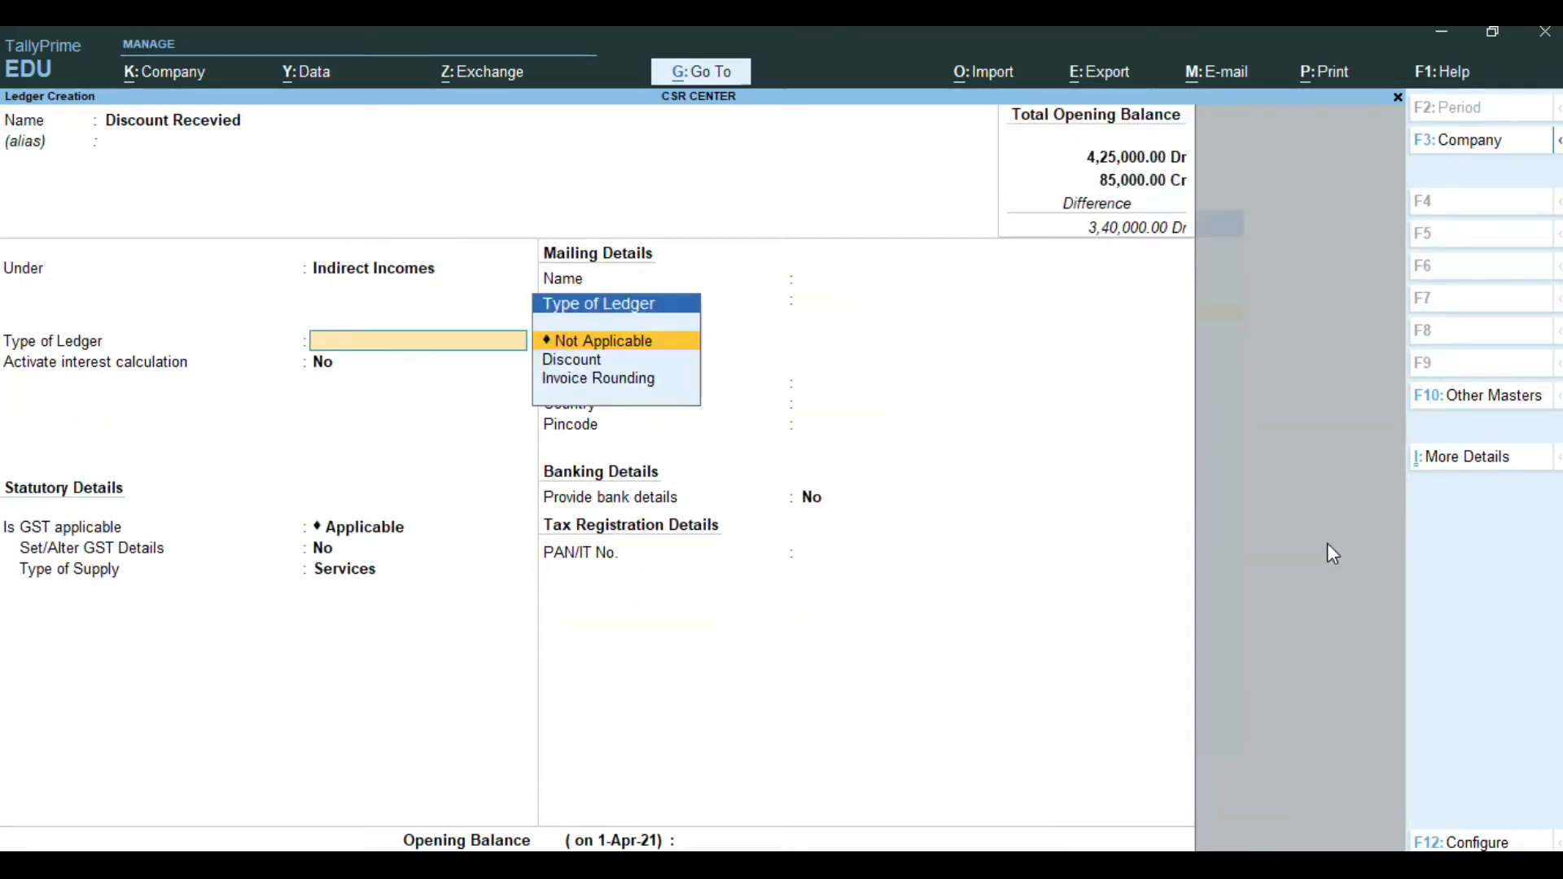
Set the ledger type, GST applicability and assessable value inclusion to Not Applicable, keeping interest calculation off
key("Return")
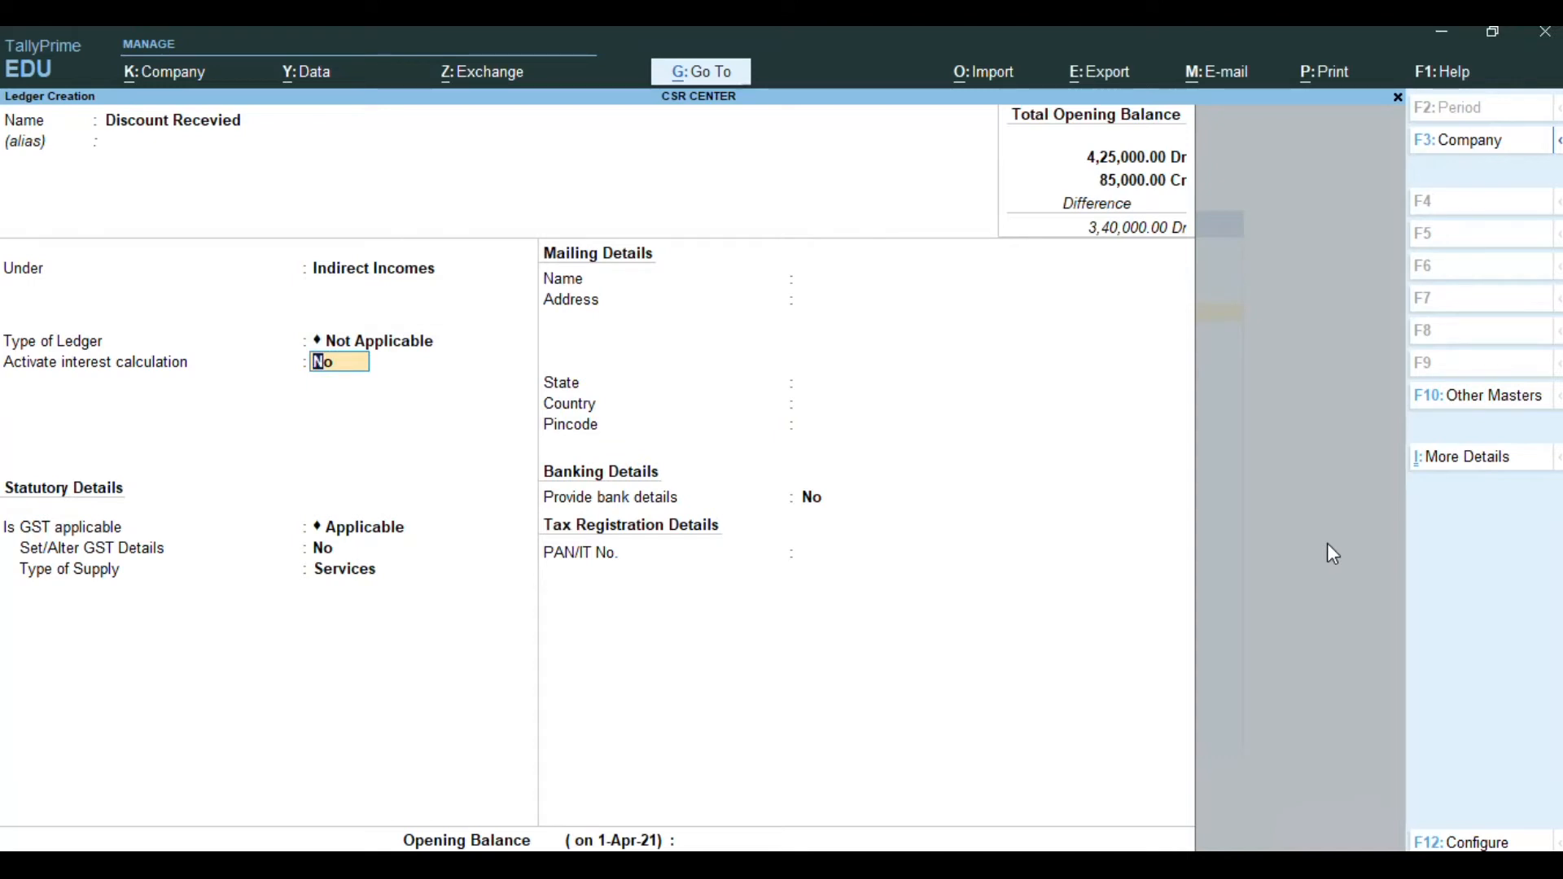
key("Return")
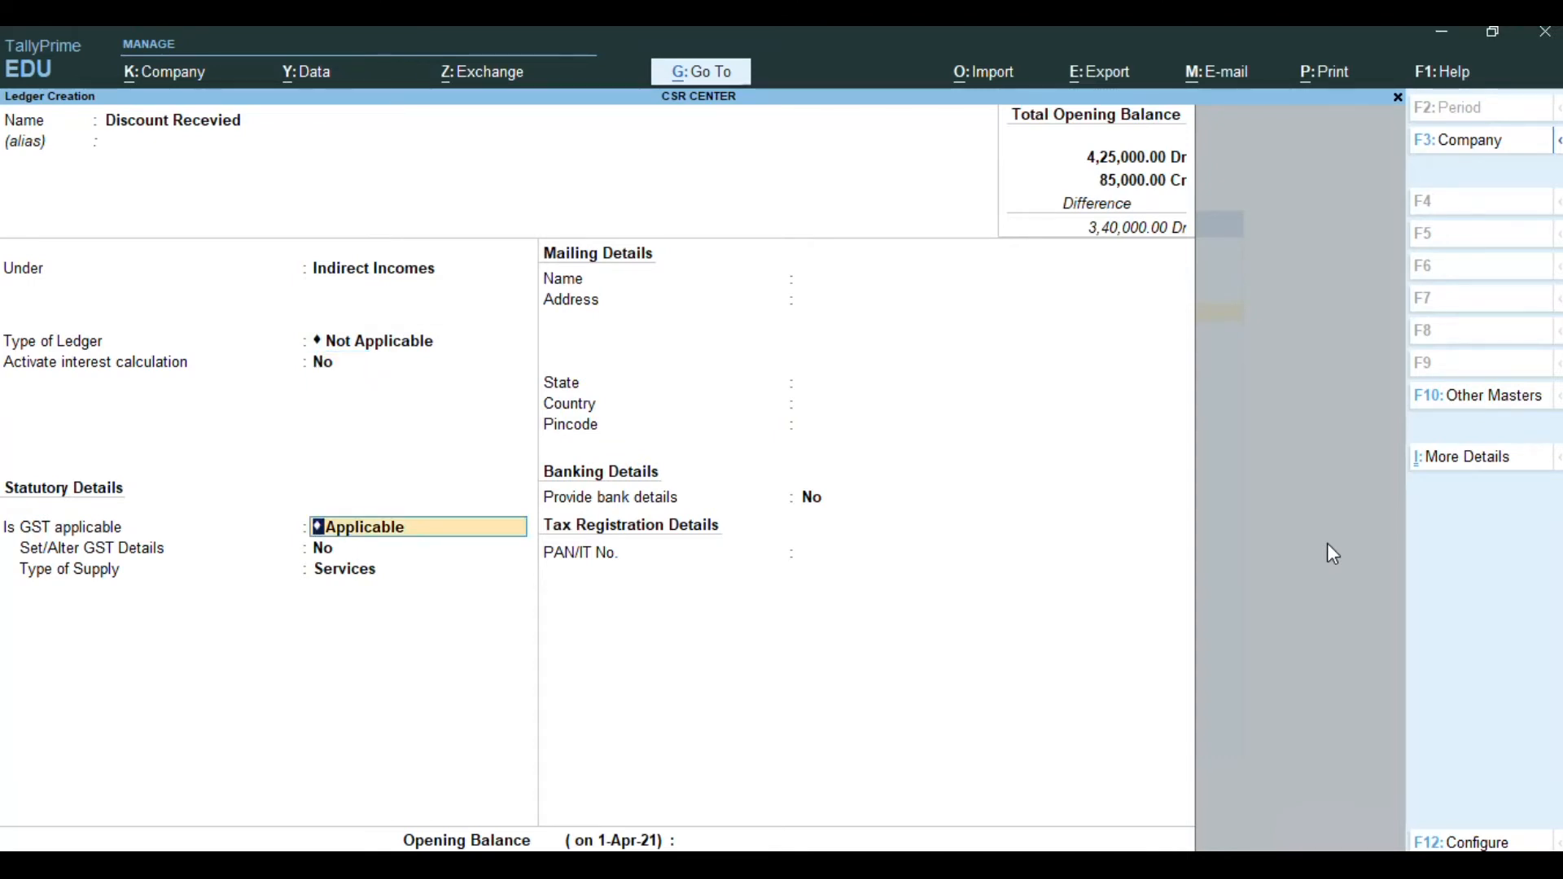
type("n")
key("Return")
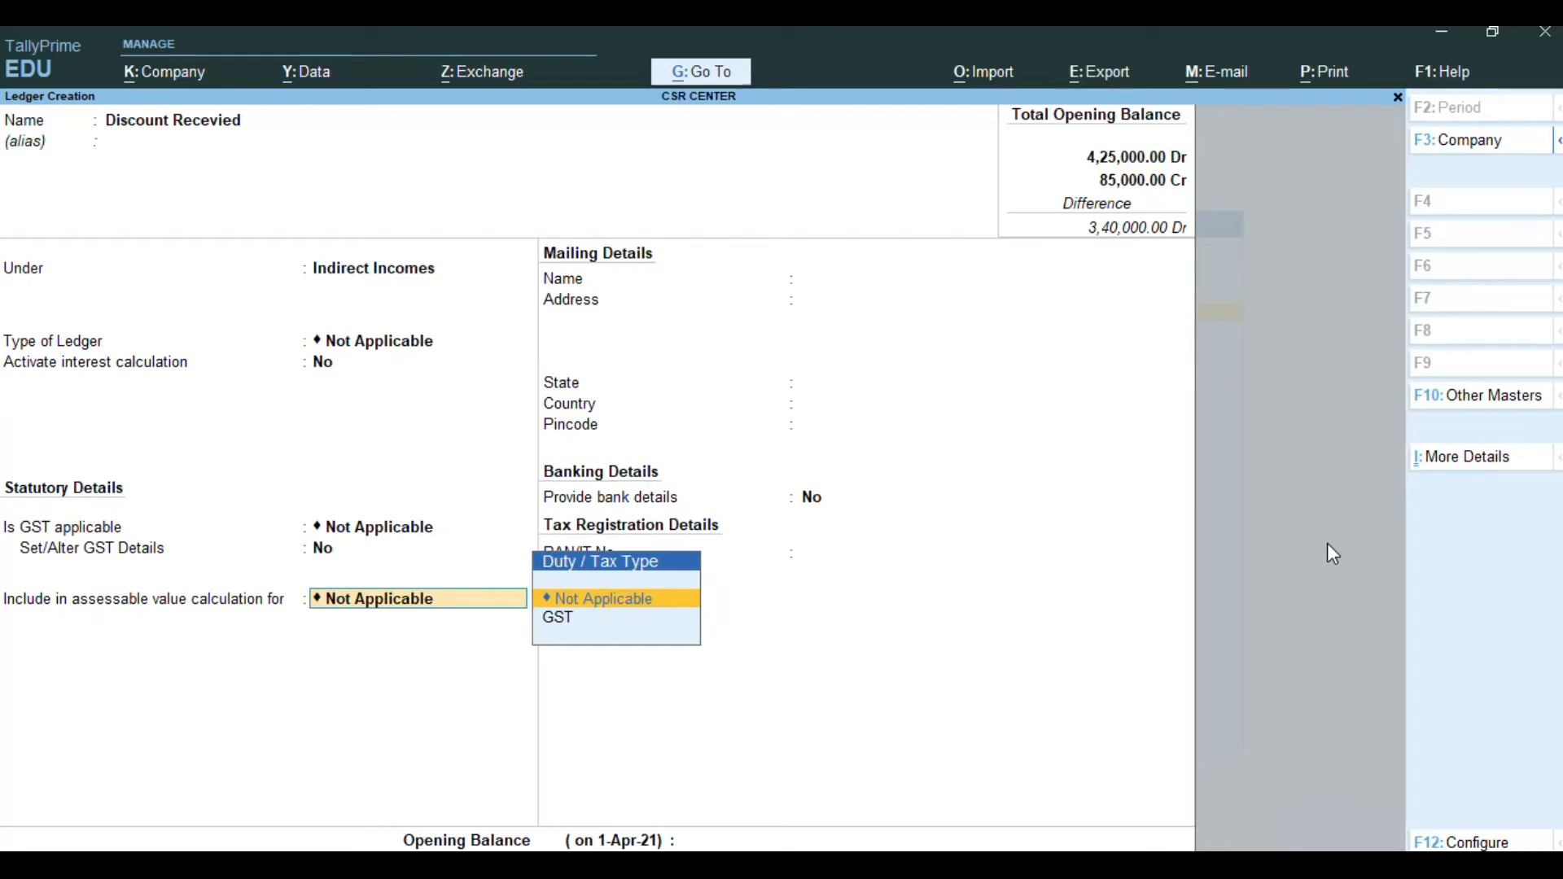
key("Return")
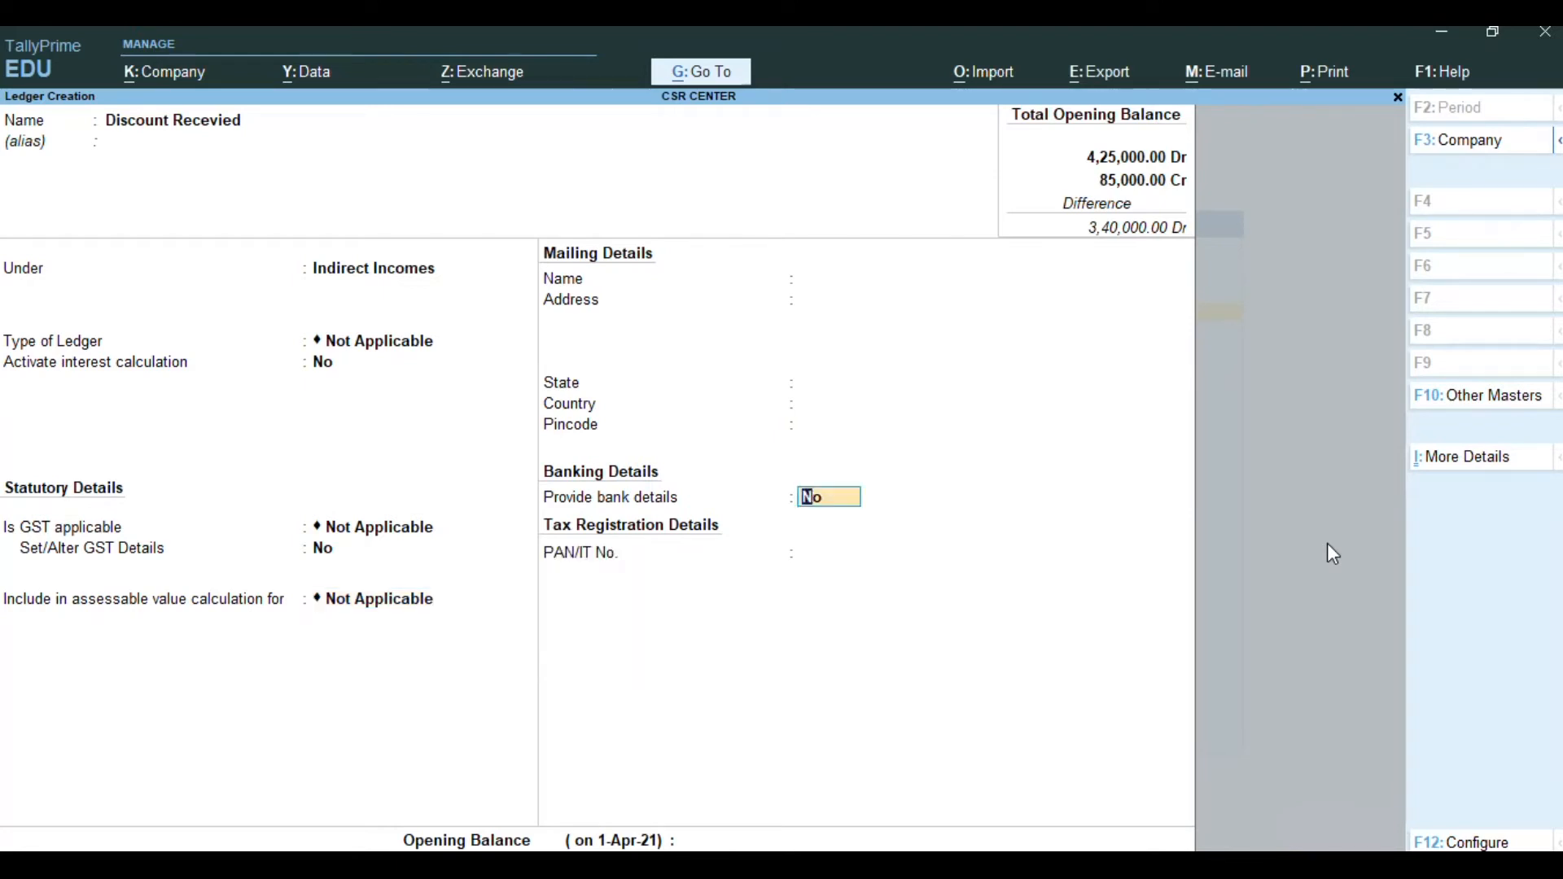
Save the Discount Recevied ledger without bank details and with an empty opening balance
key("Return")
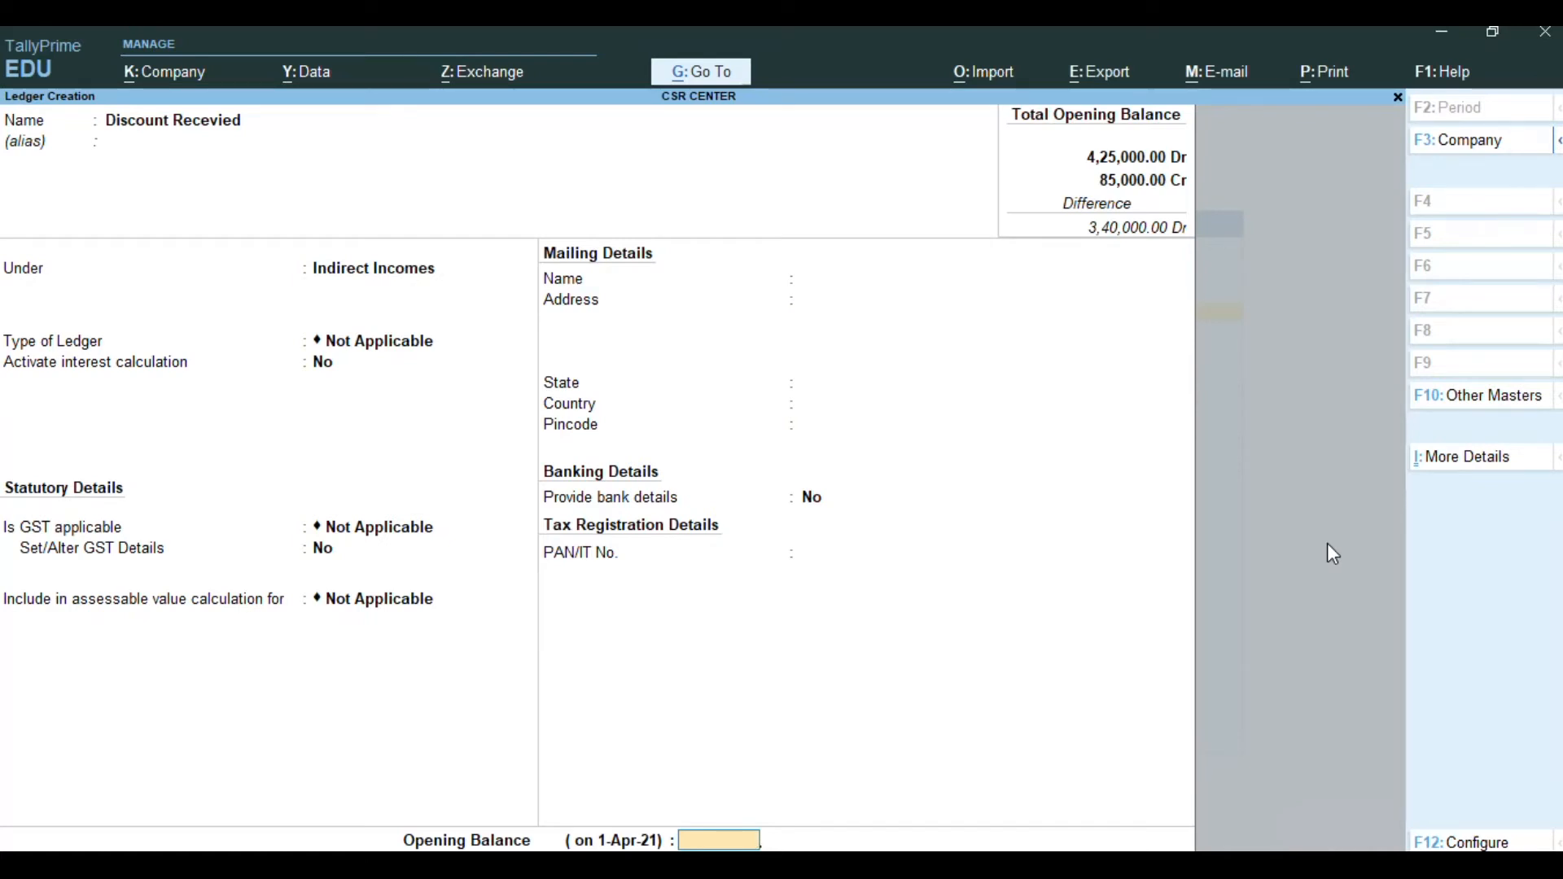
key("Return")
key("Return")
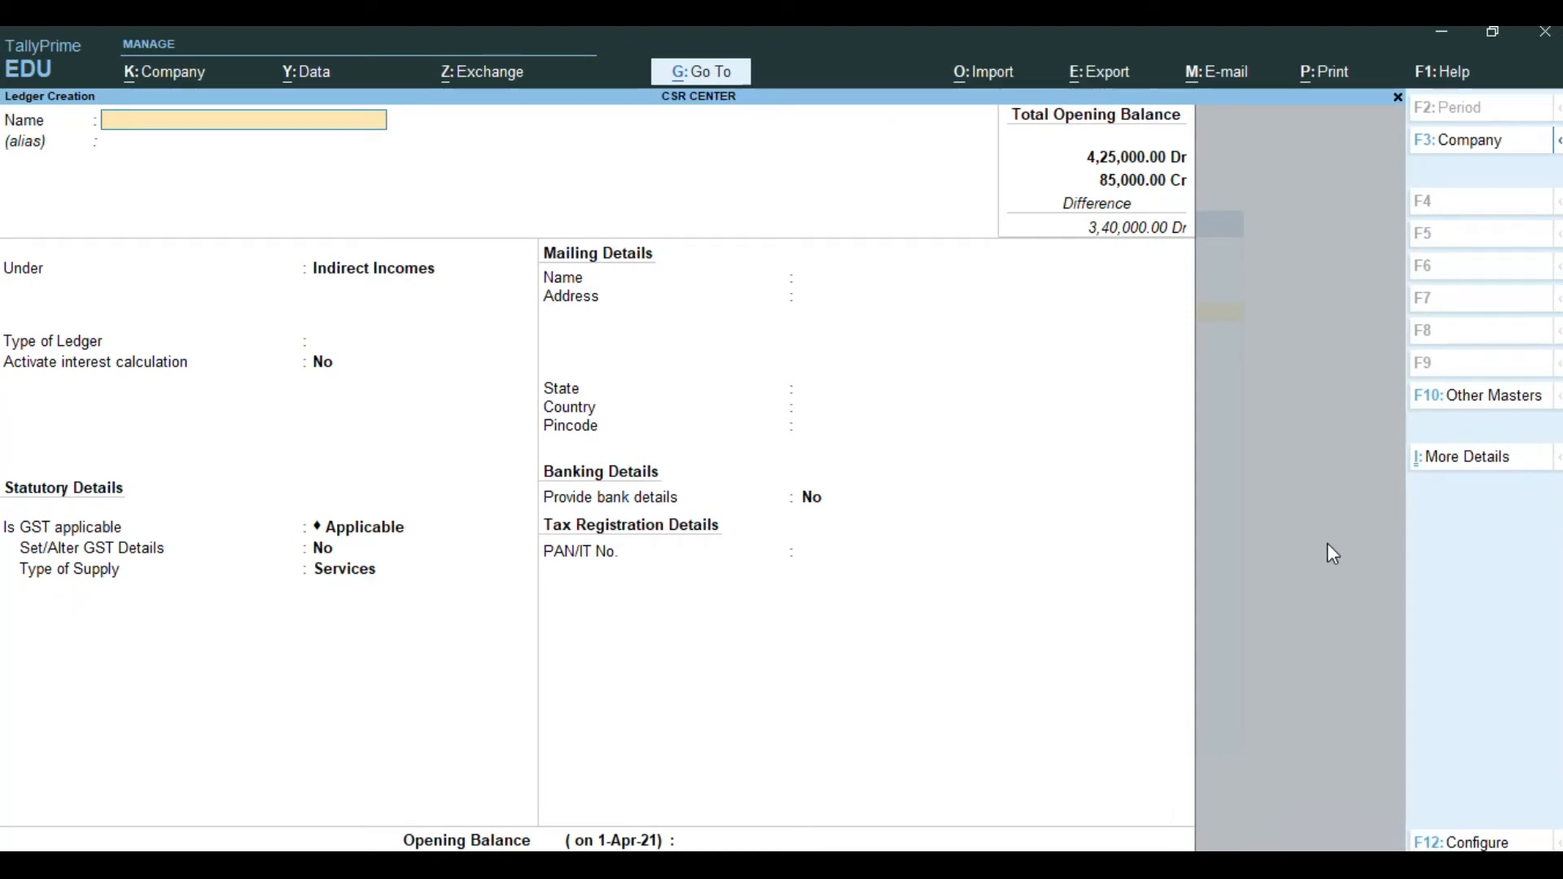
Name a new ledger Investment Income and group it under Indirect Incomes
type("Investment Income")
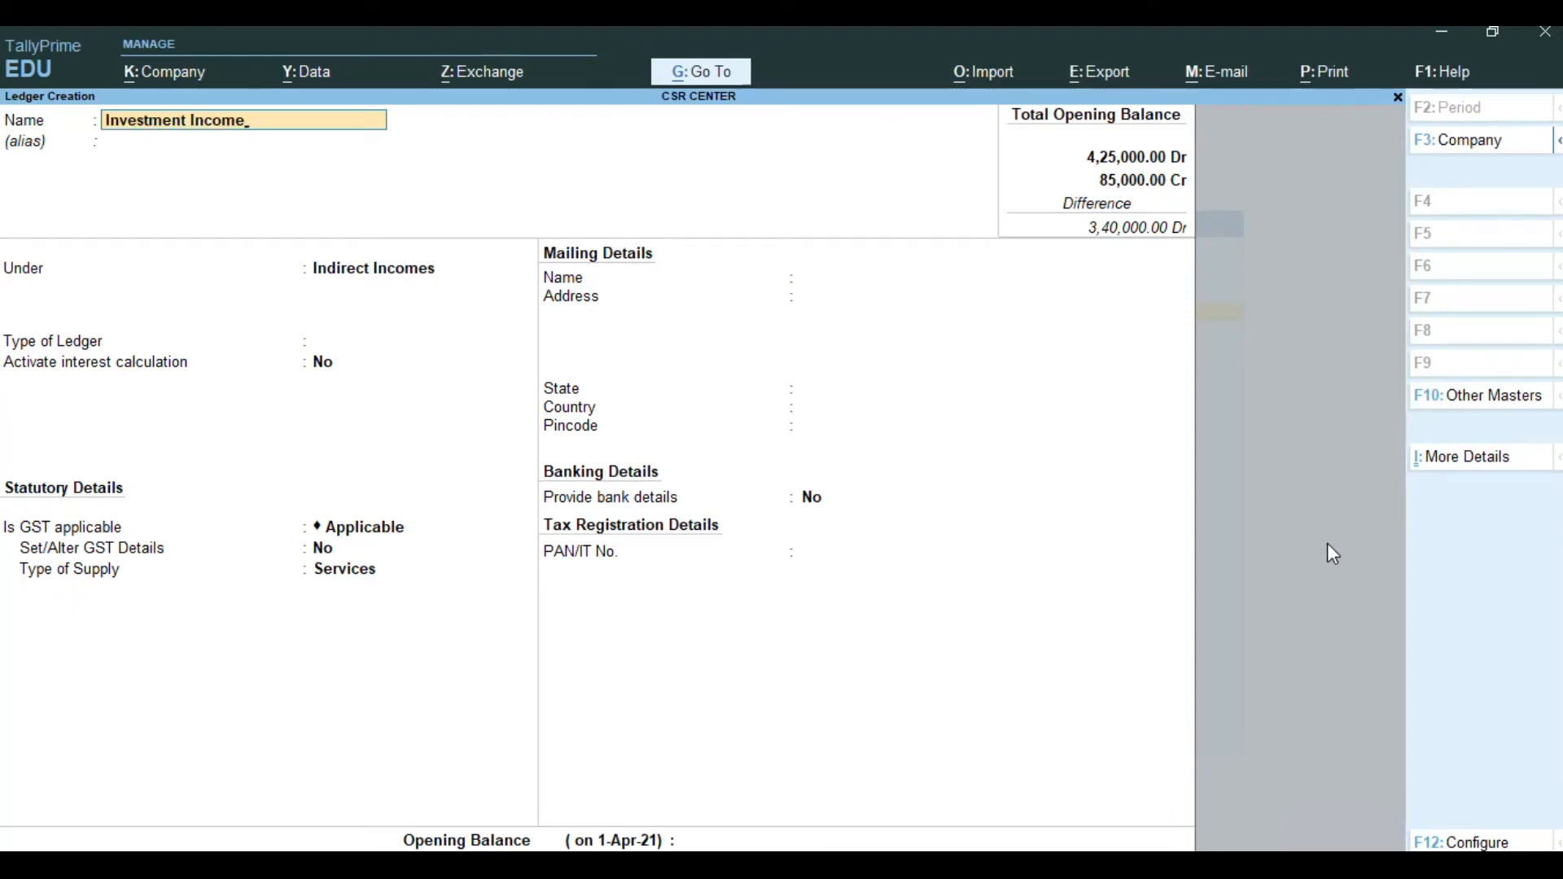
key("Return")
key("Return")
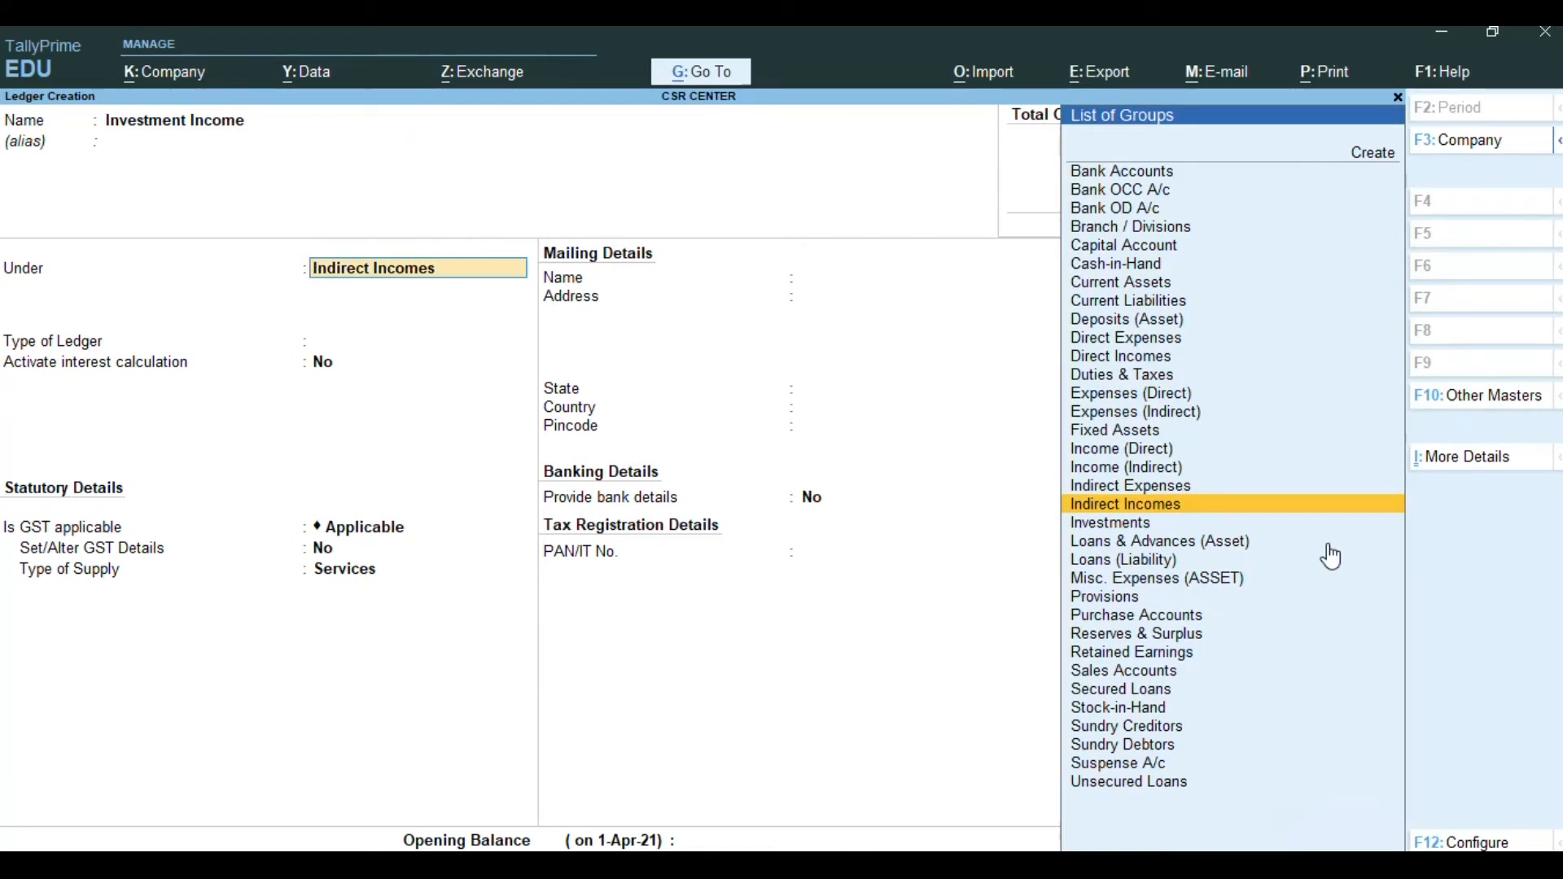
key("Return")
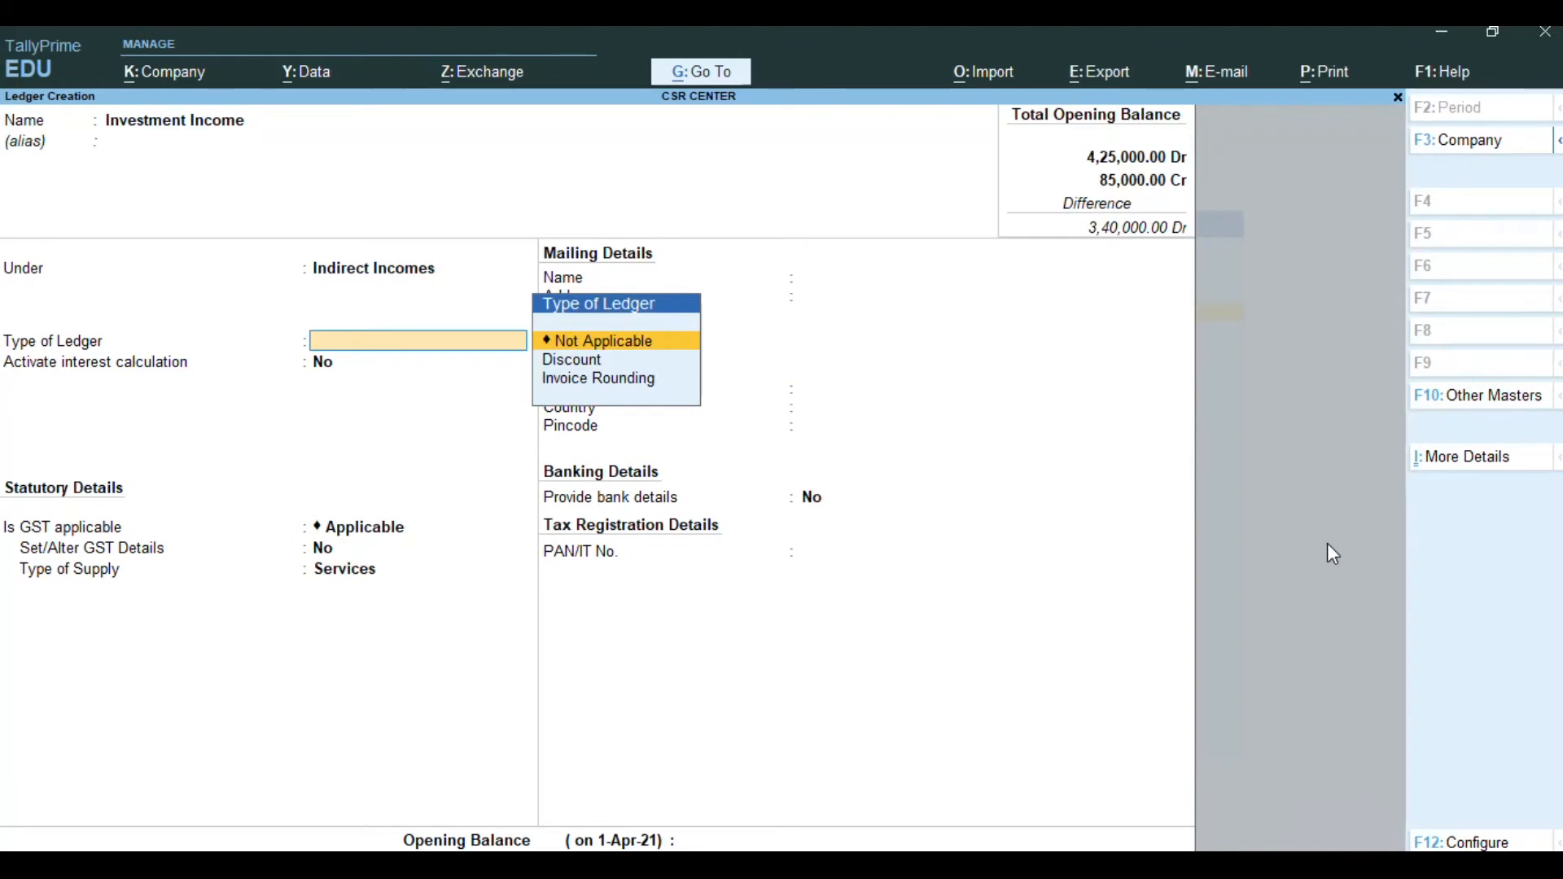
Set the Investment Income ledger's type, GST applicability and assessable value inclusion to Not Applicable, keeping interest calculation off
key("Return")
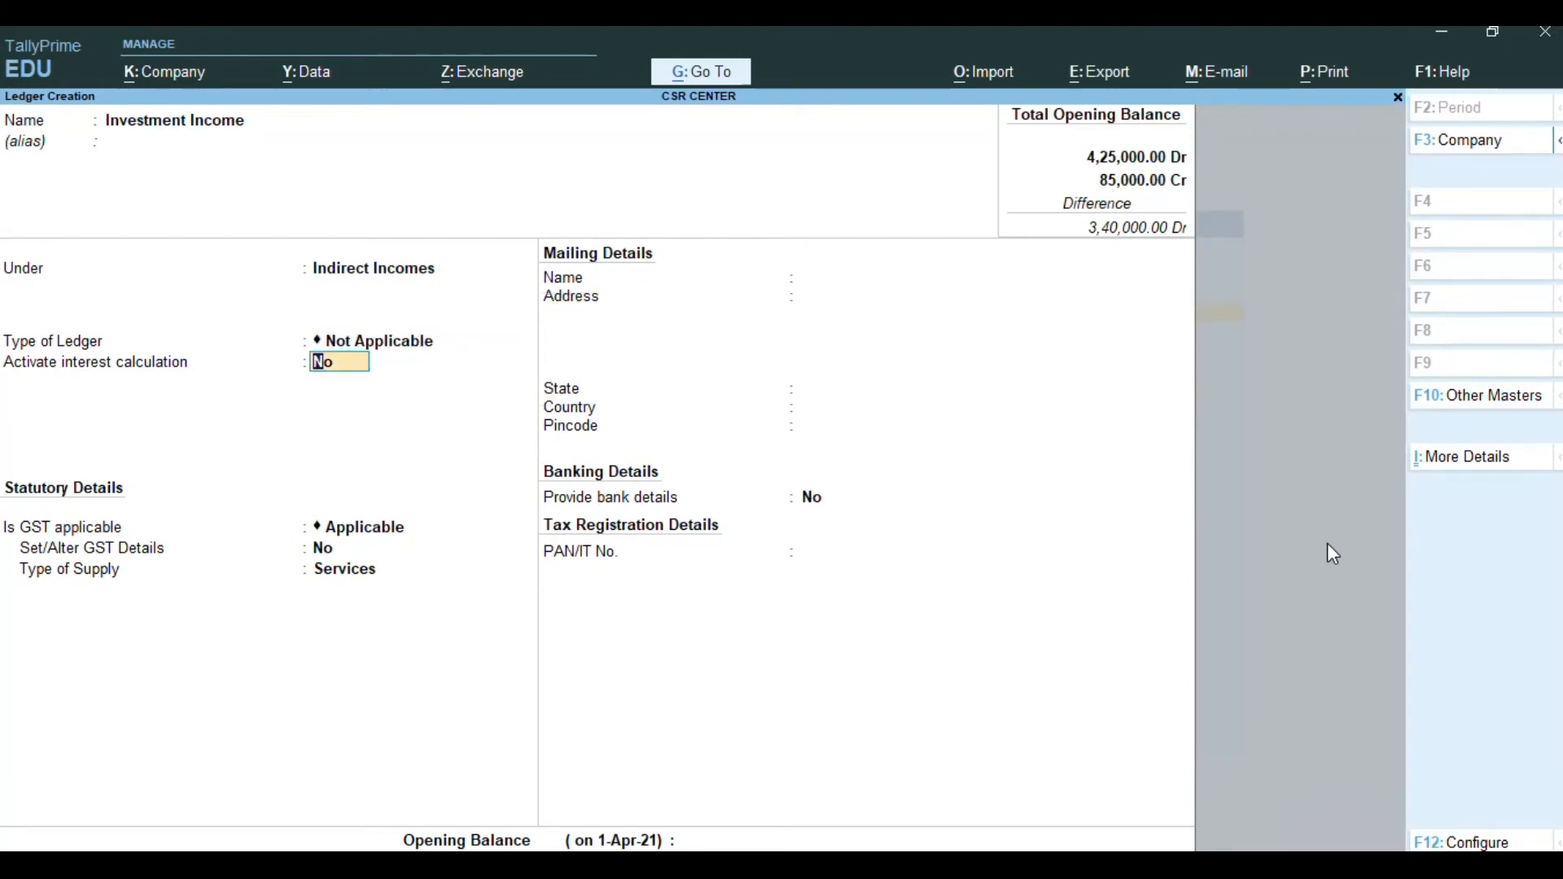
key("Return")
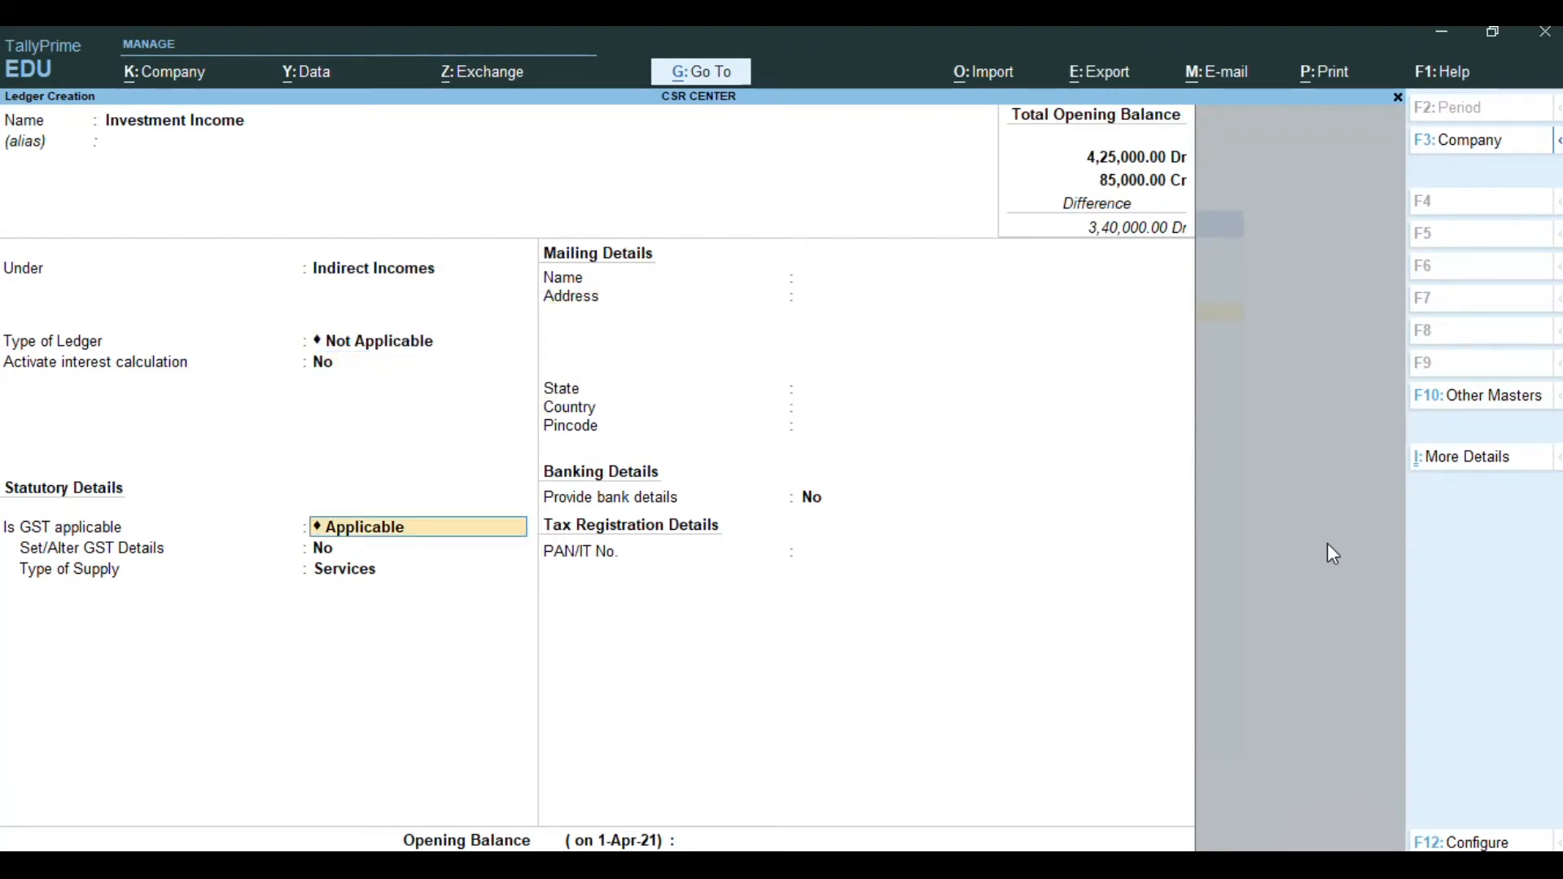
type("n")
key("Return")
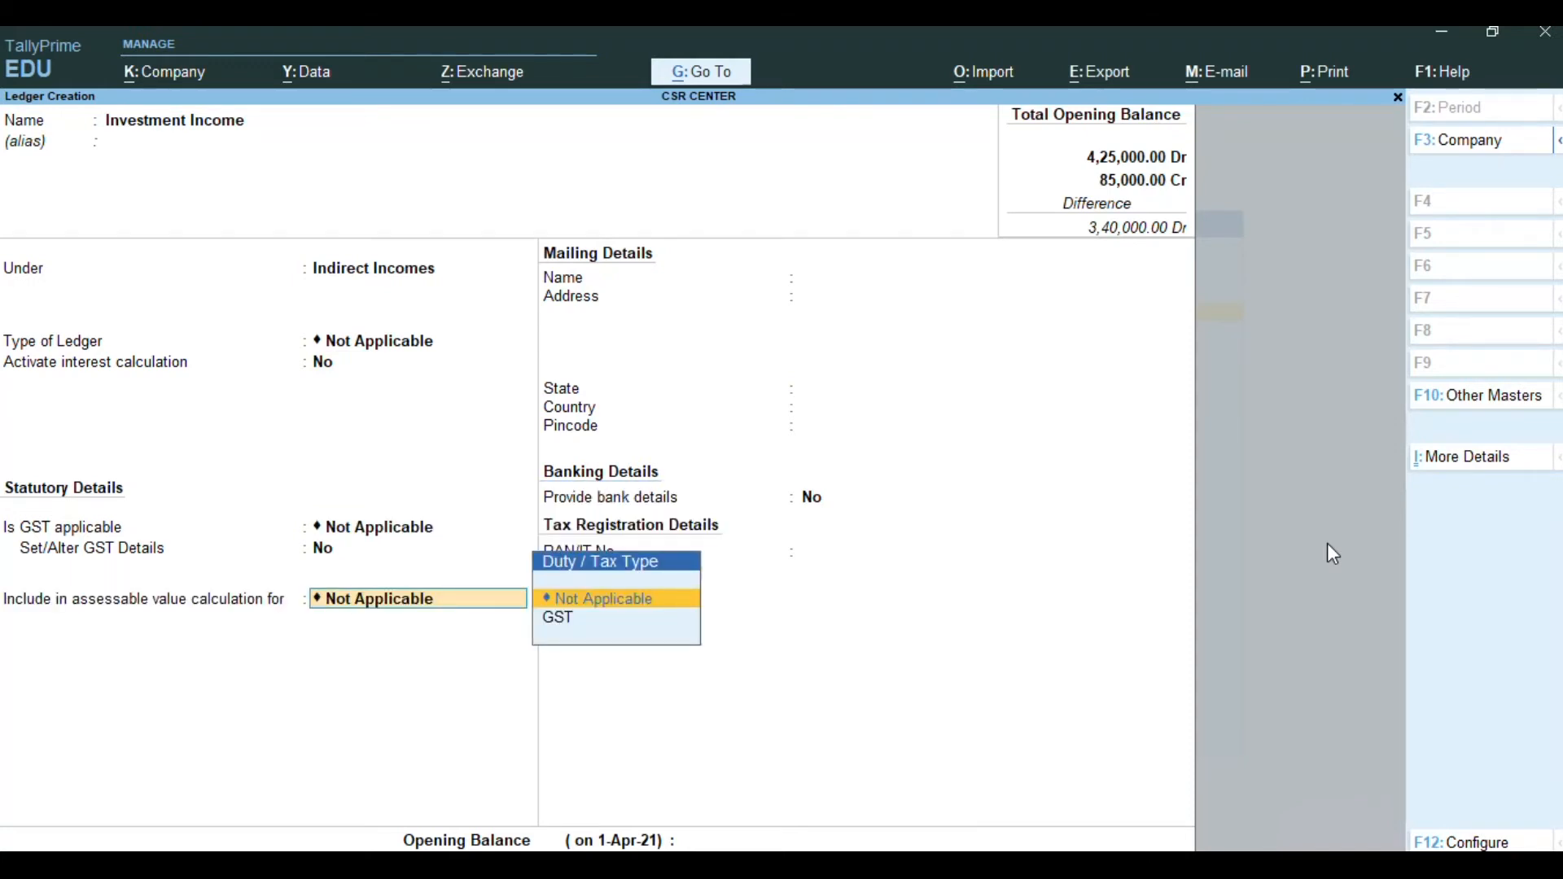
key("Return")
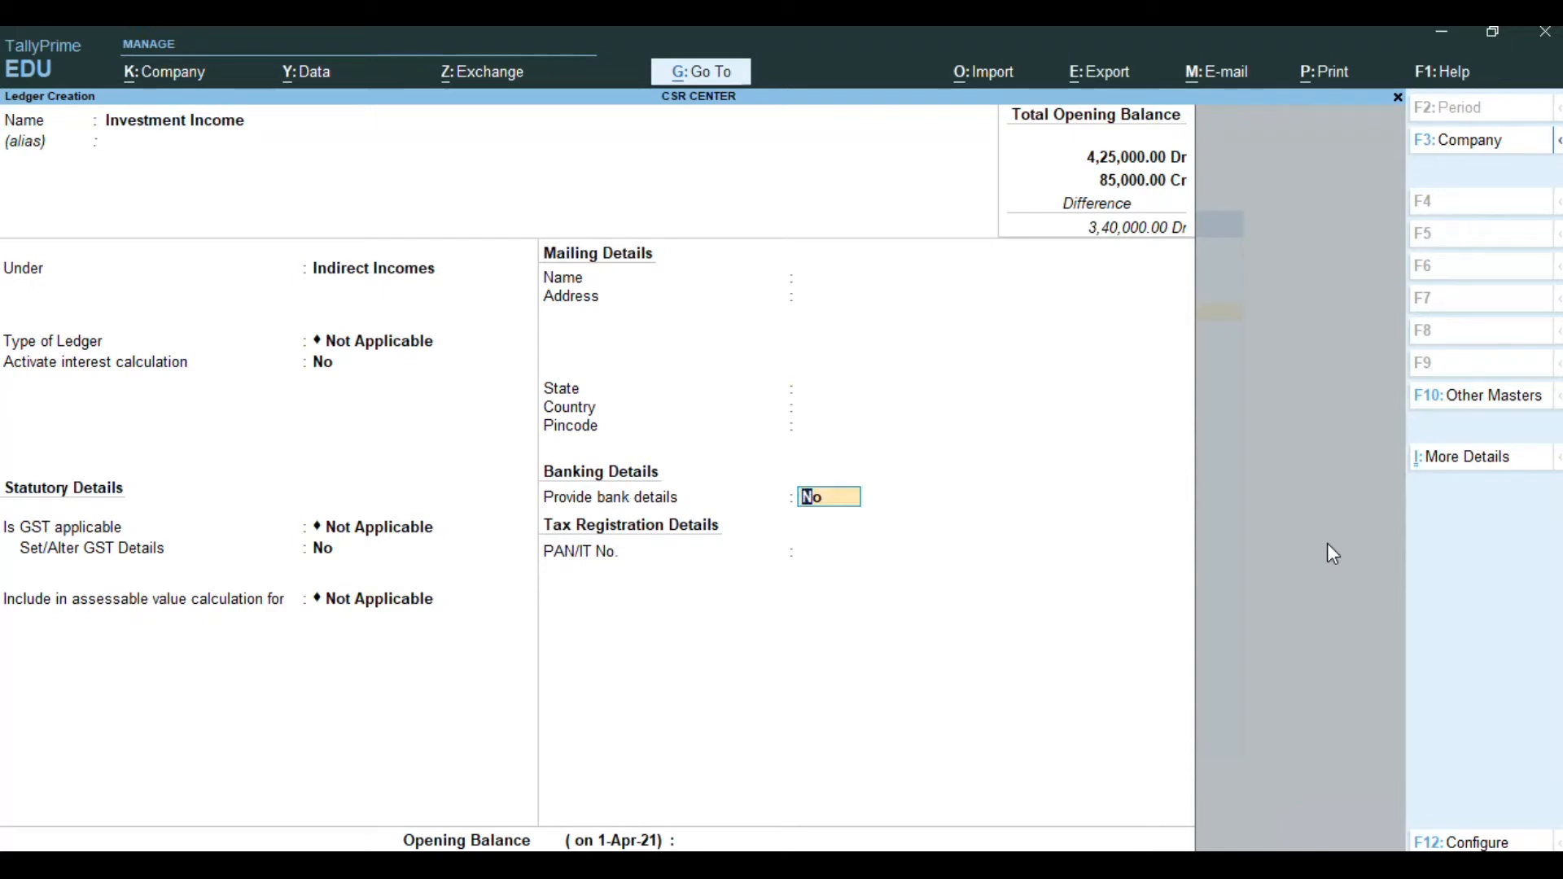
Save the Investment Income ledger without bank details and with an empty opening balance
key("Return")
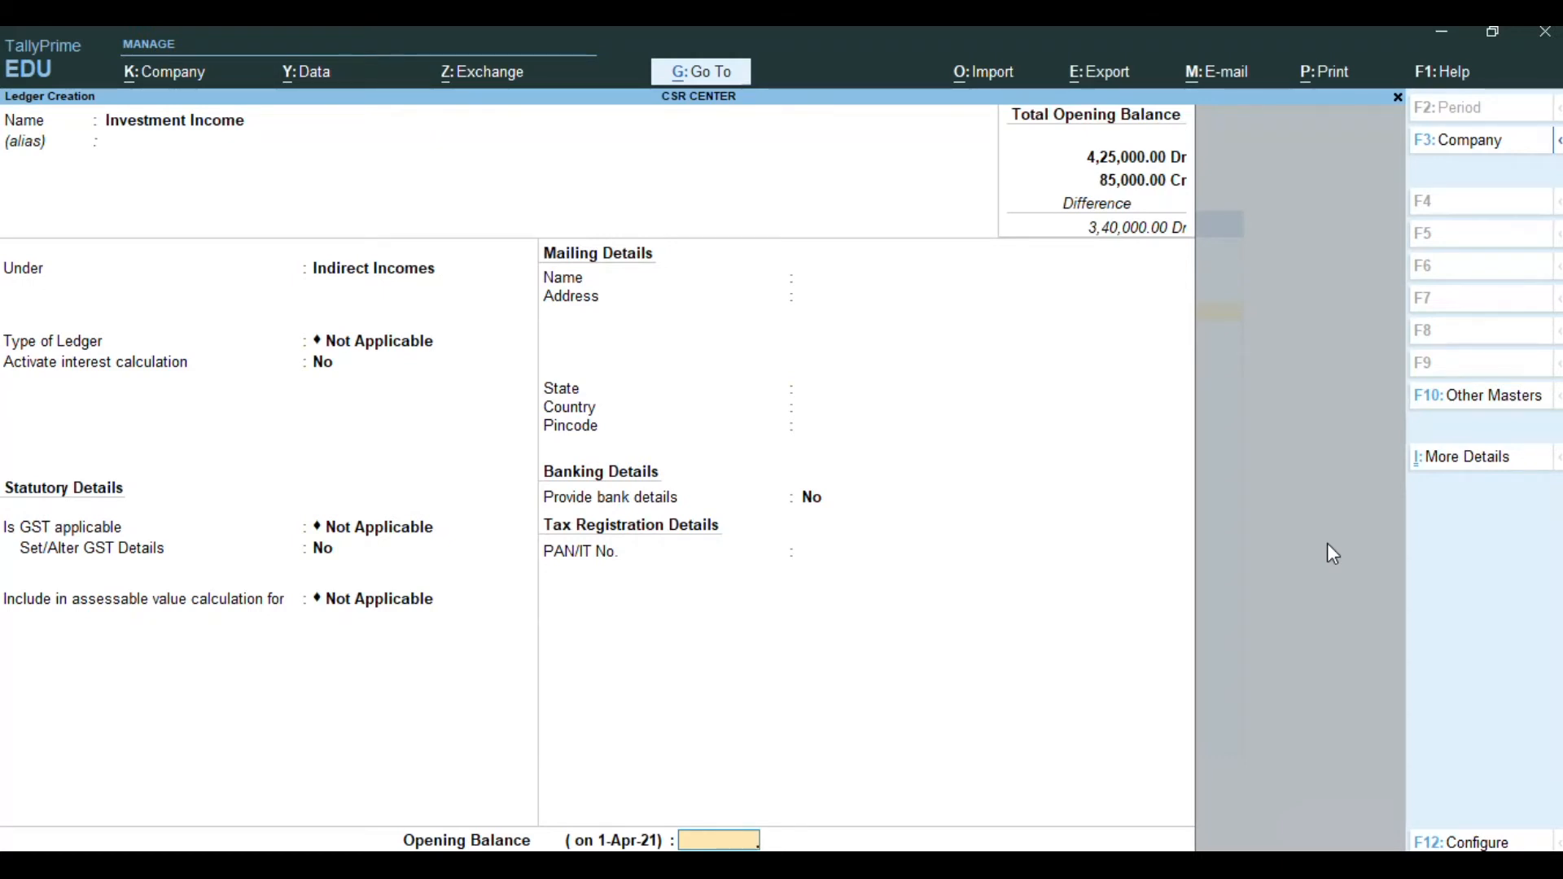
key("Return")
key("Return")
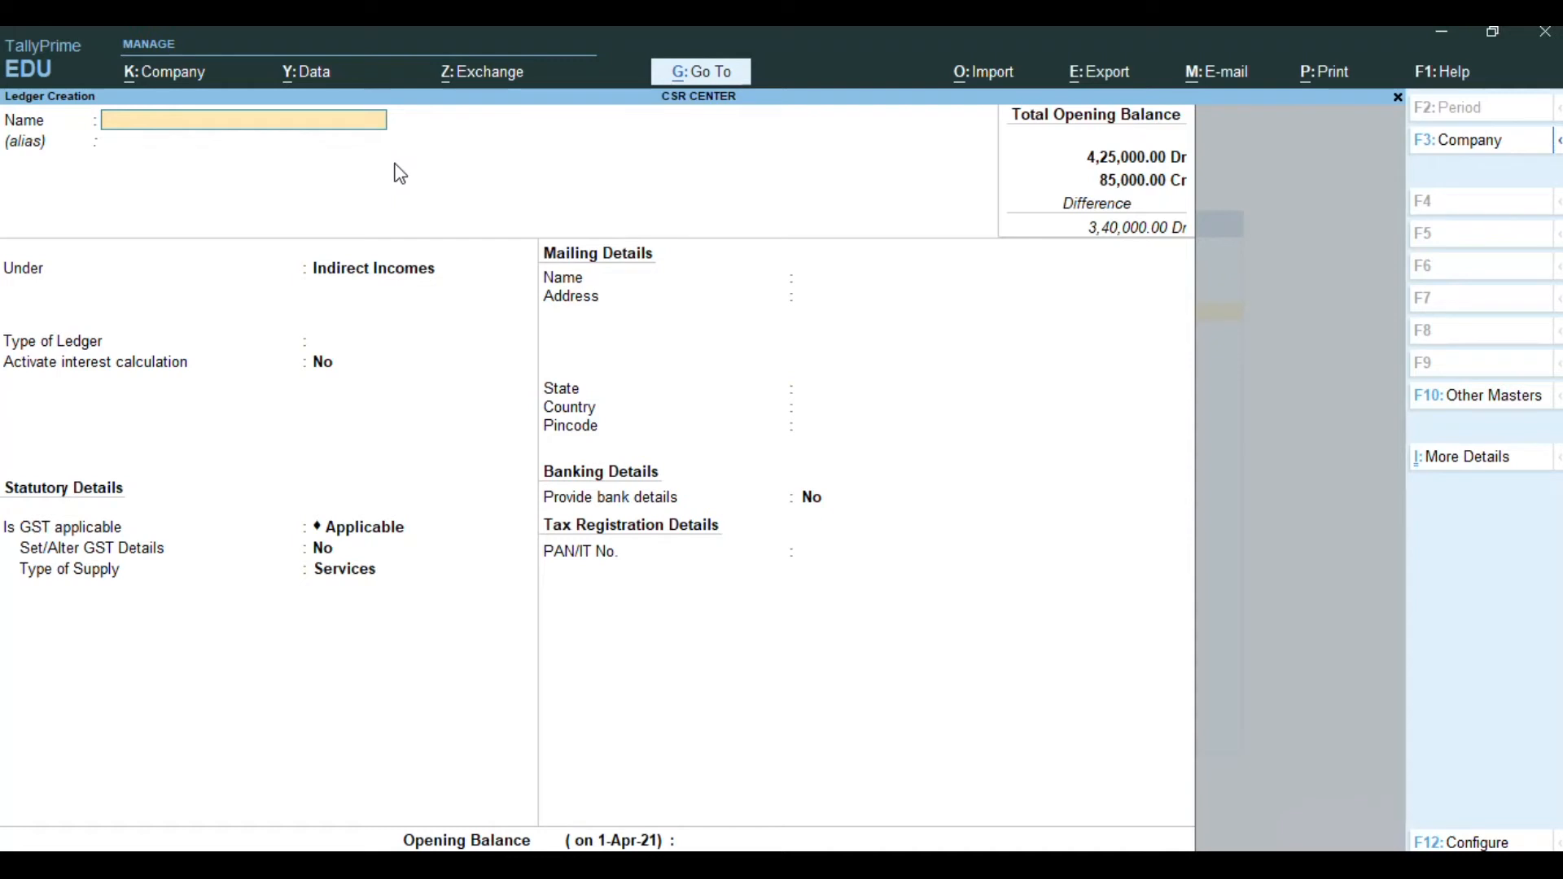
Name a new ledger Shares and group it under Investments
type("Shares")
key("Return")
key("Return")
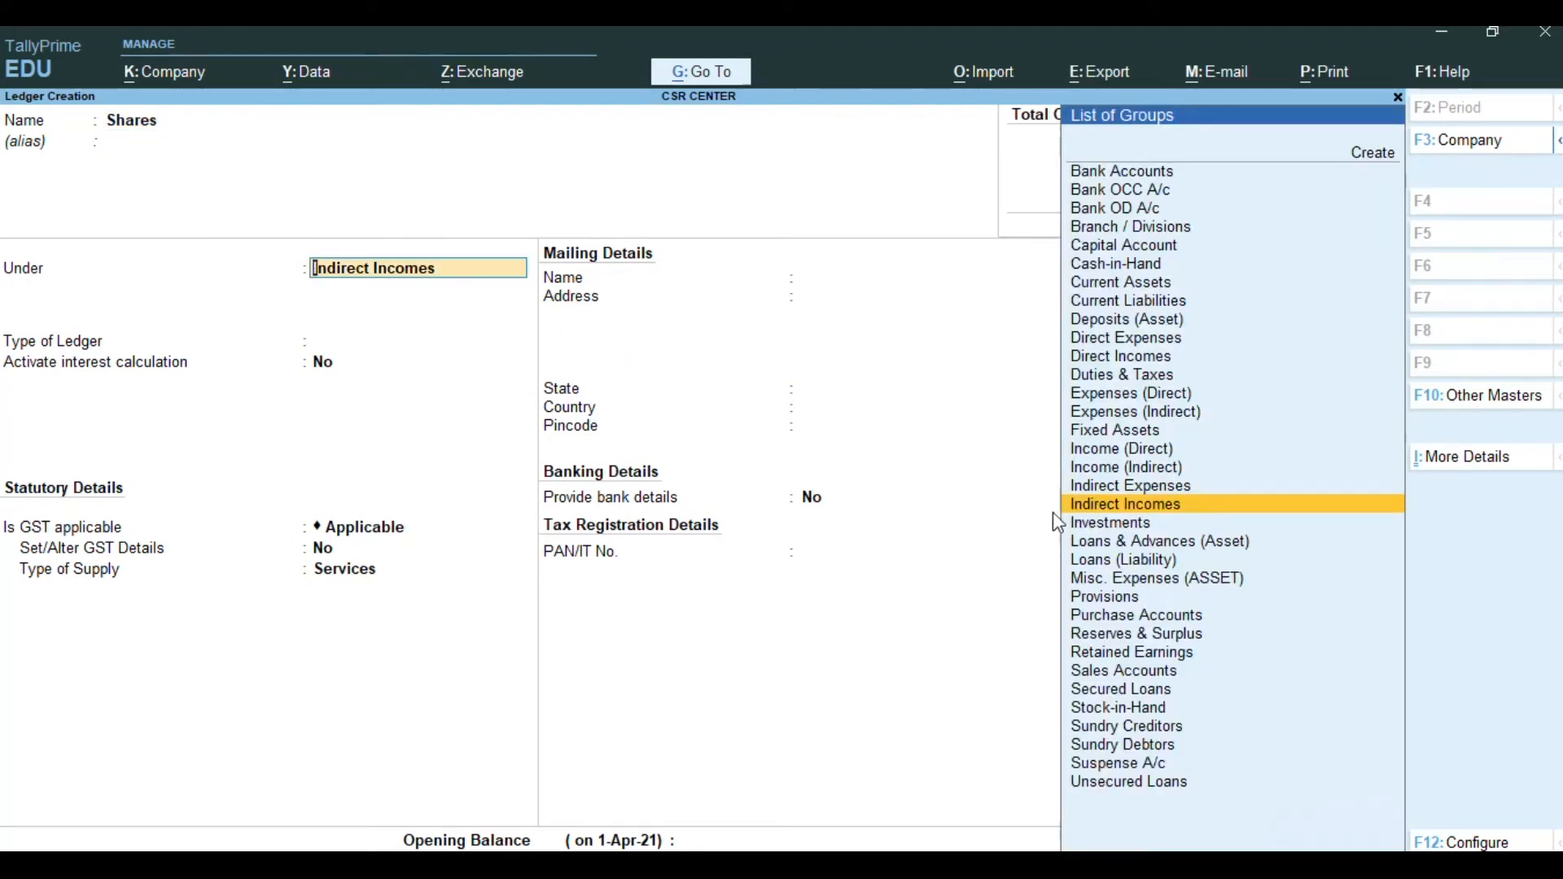
left_click(1131, 527)
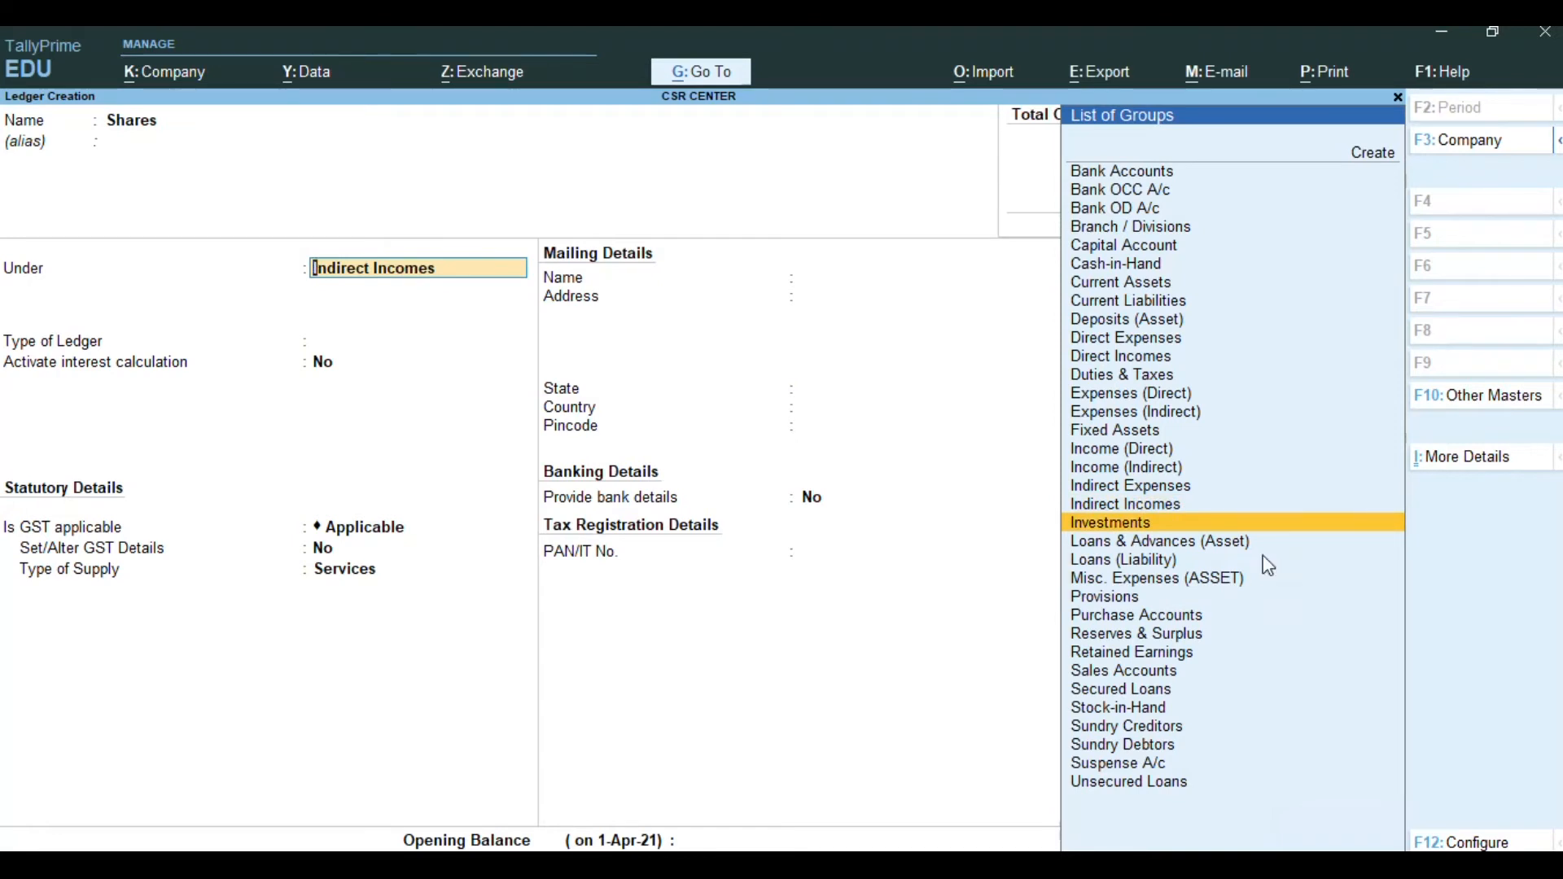
key("Return")
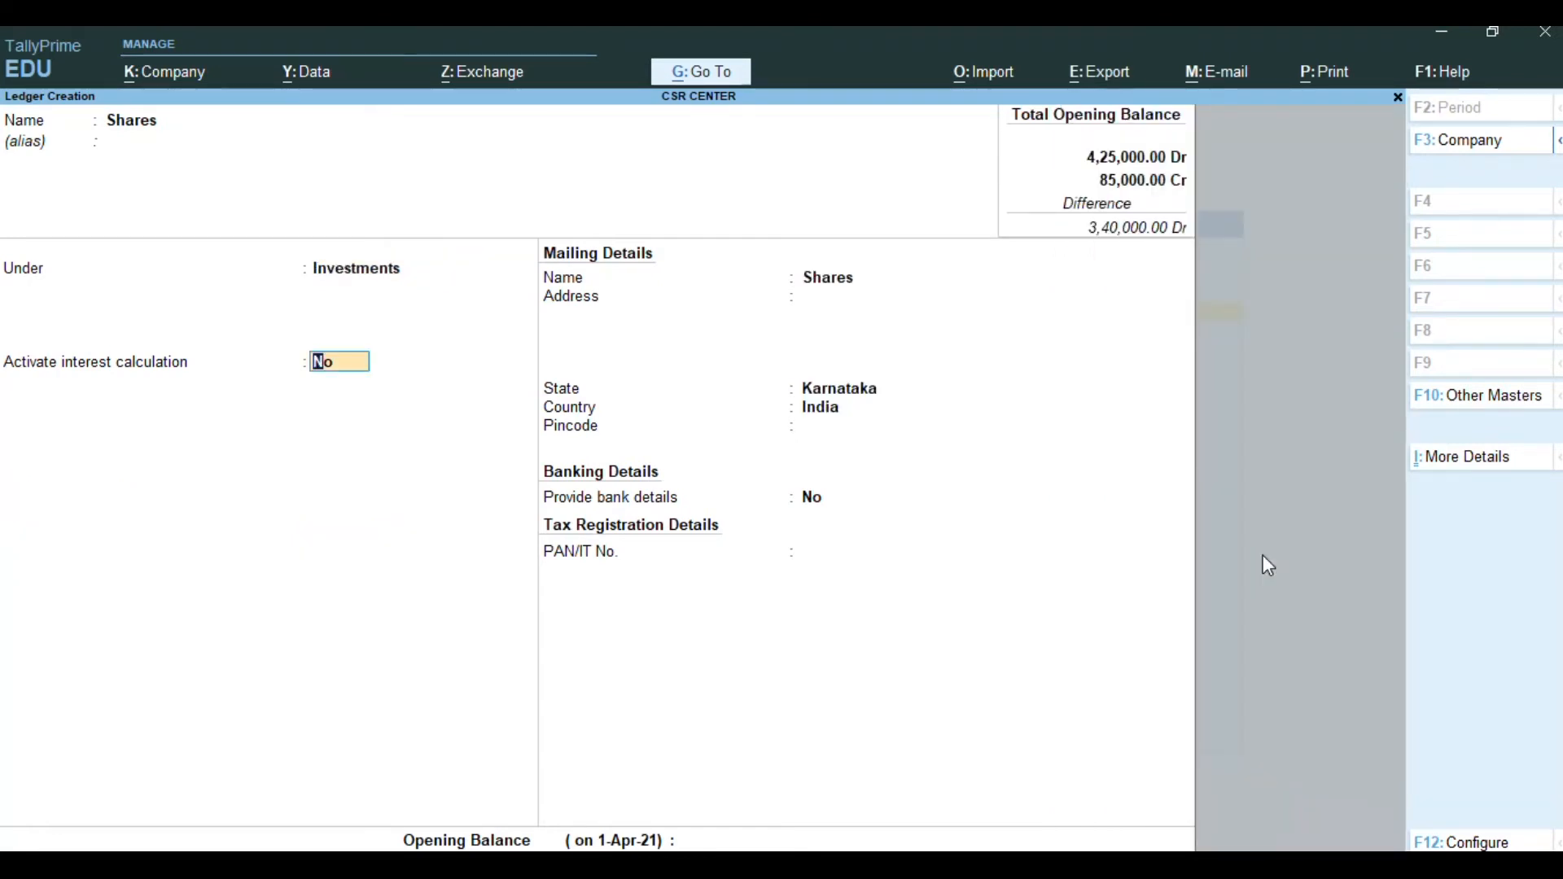
Keep interest calculation off and the default mailing details, and save the Shares ledger with an empty opening balance
key("Return")
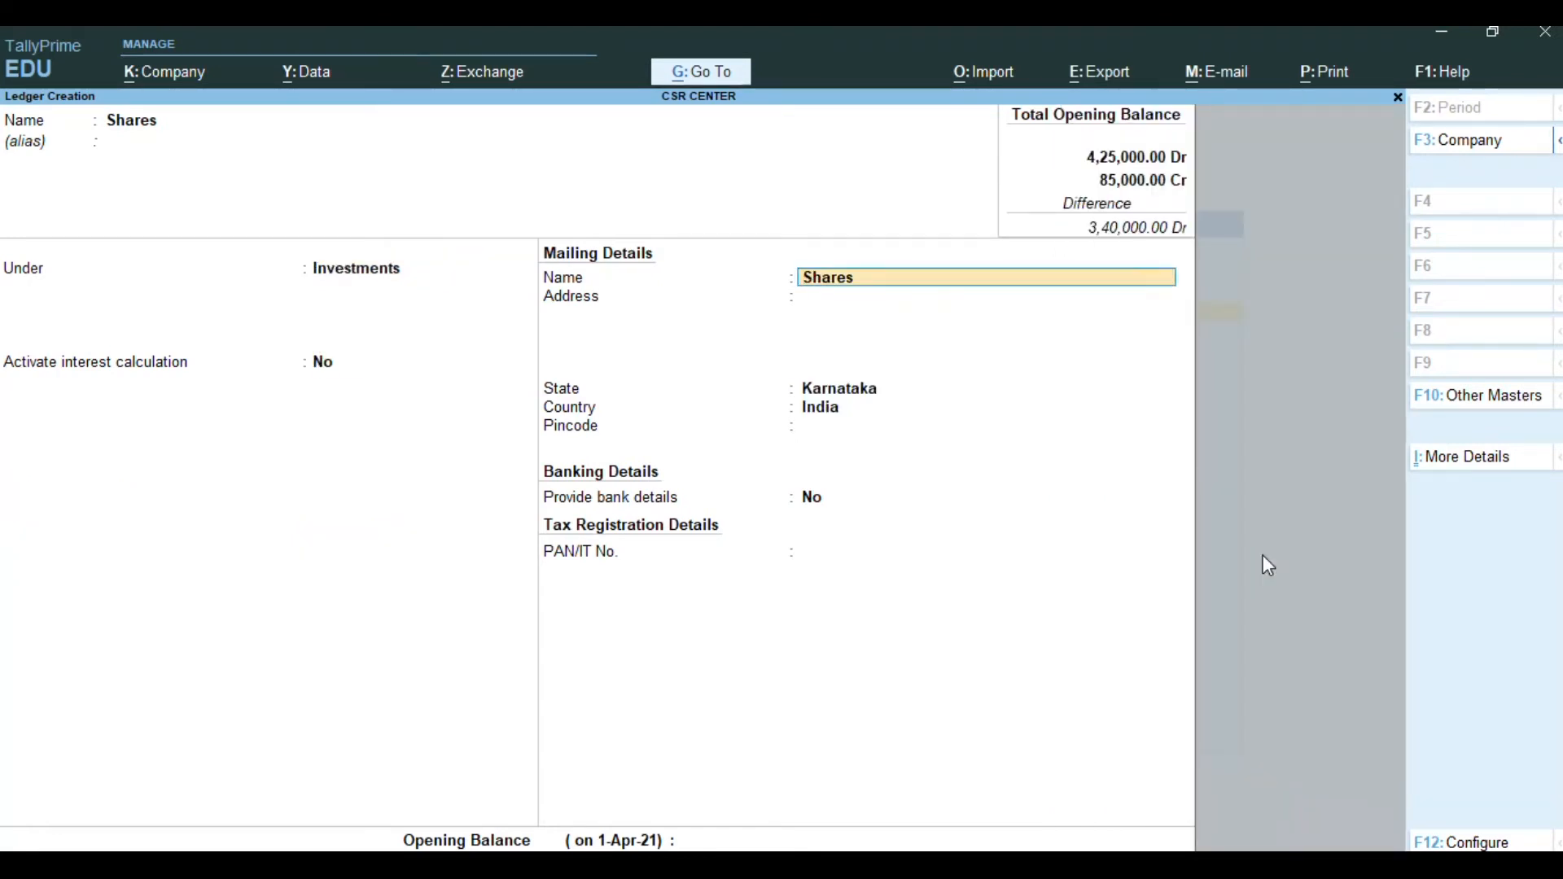
key("Return")
key("Return")
key("Return")
key("Return")
key("Return")
key("Return")
key("Return")
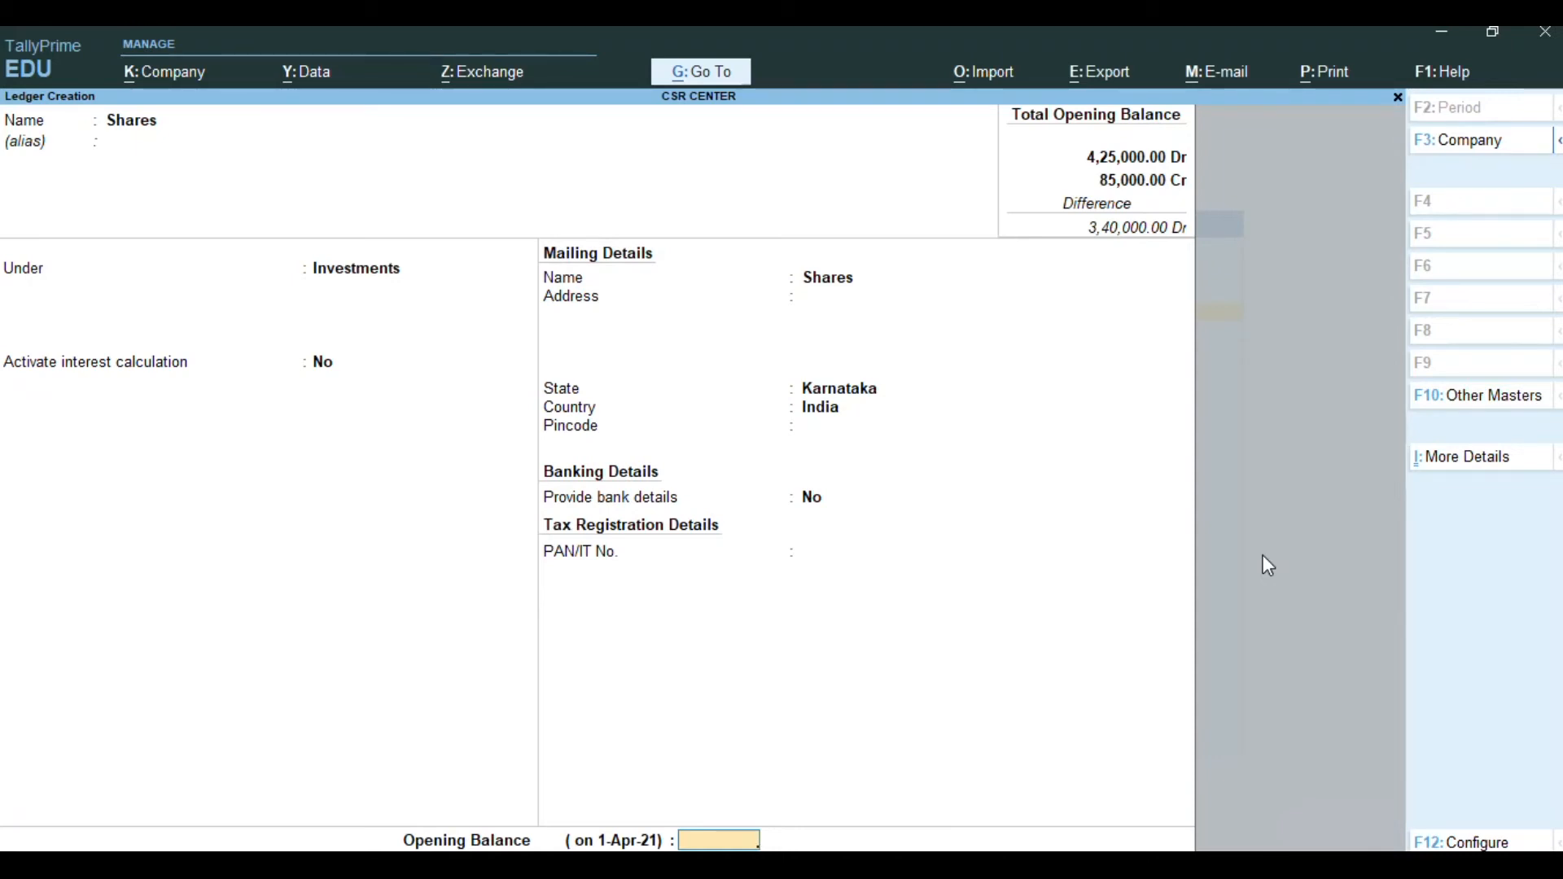
key("Return")
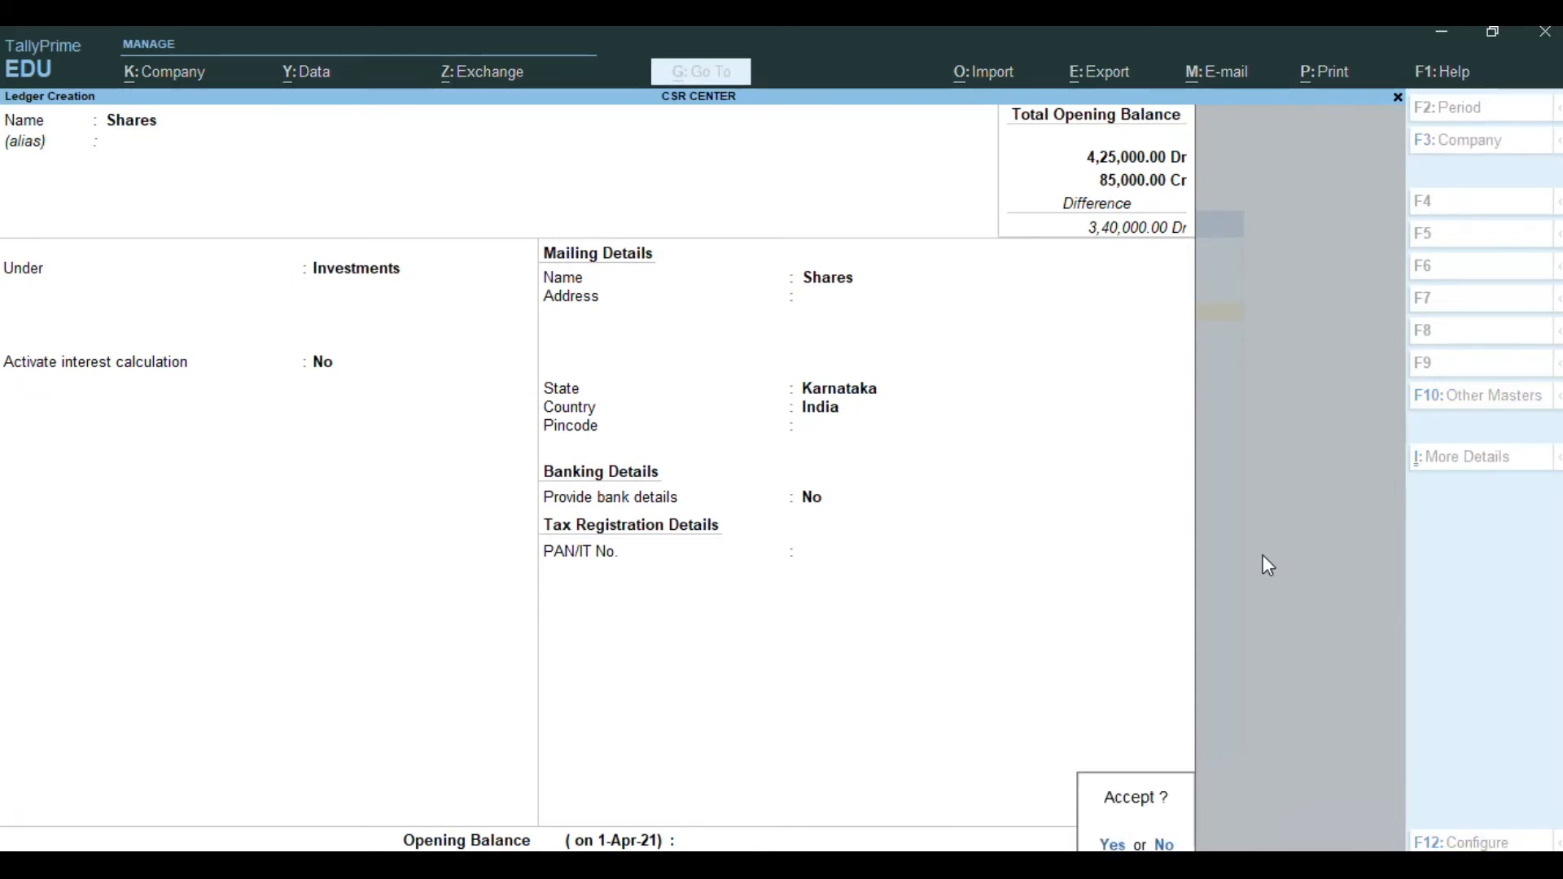
key("y")
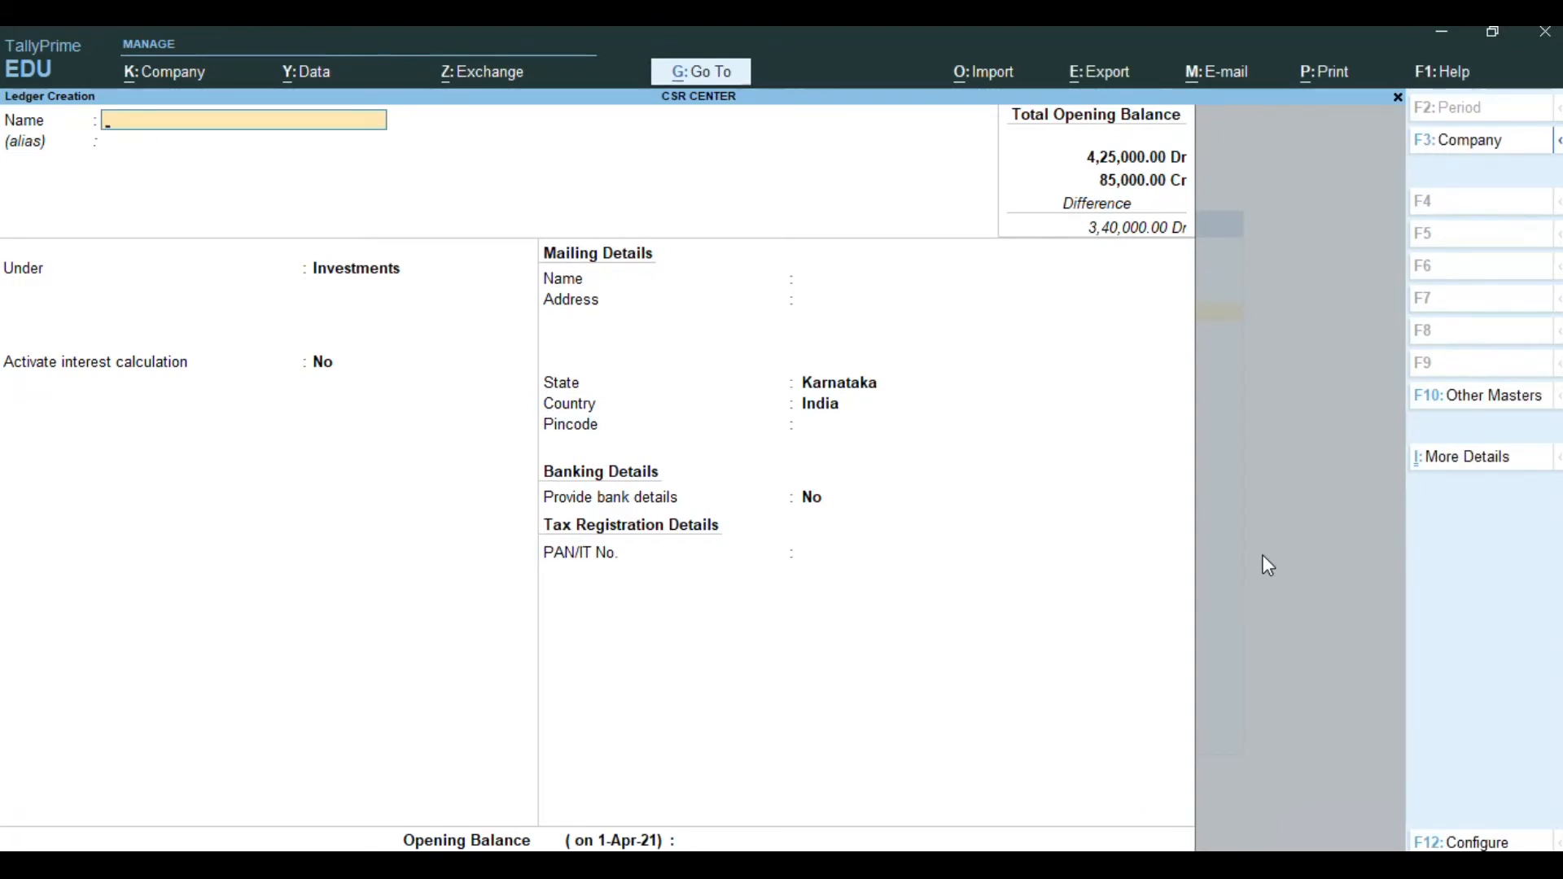
Name a new ledger Long Term Investment and group it under Investments
type("Long Term Investment")
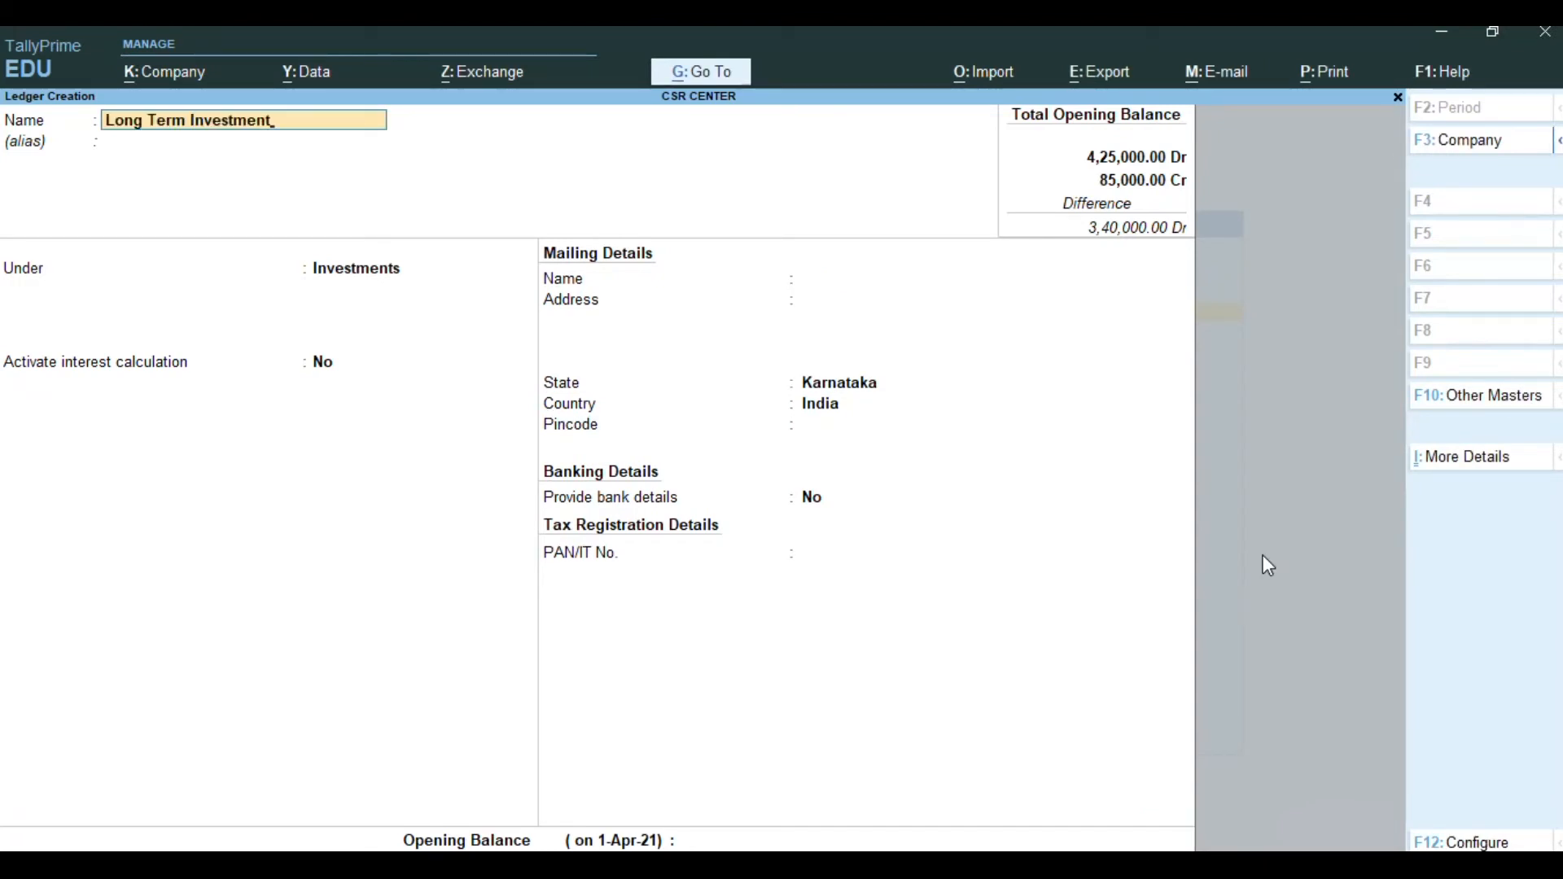
key("Return")
key("Return")
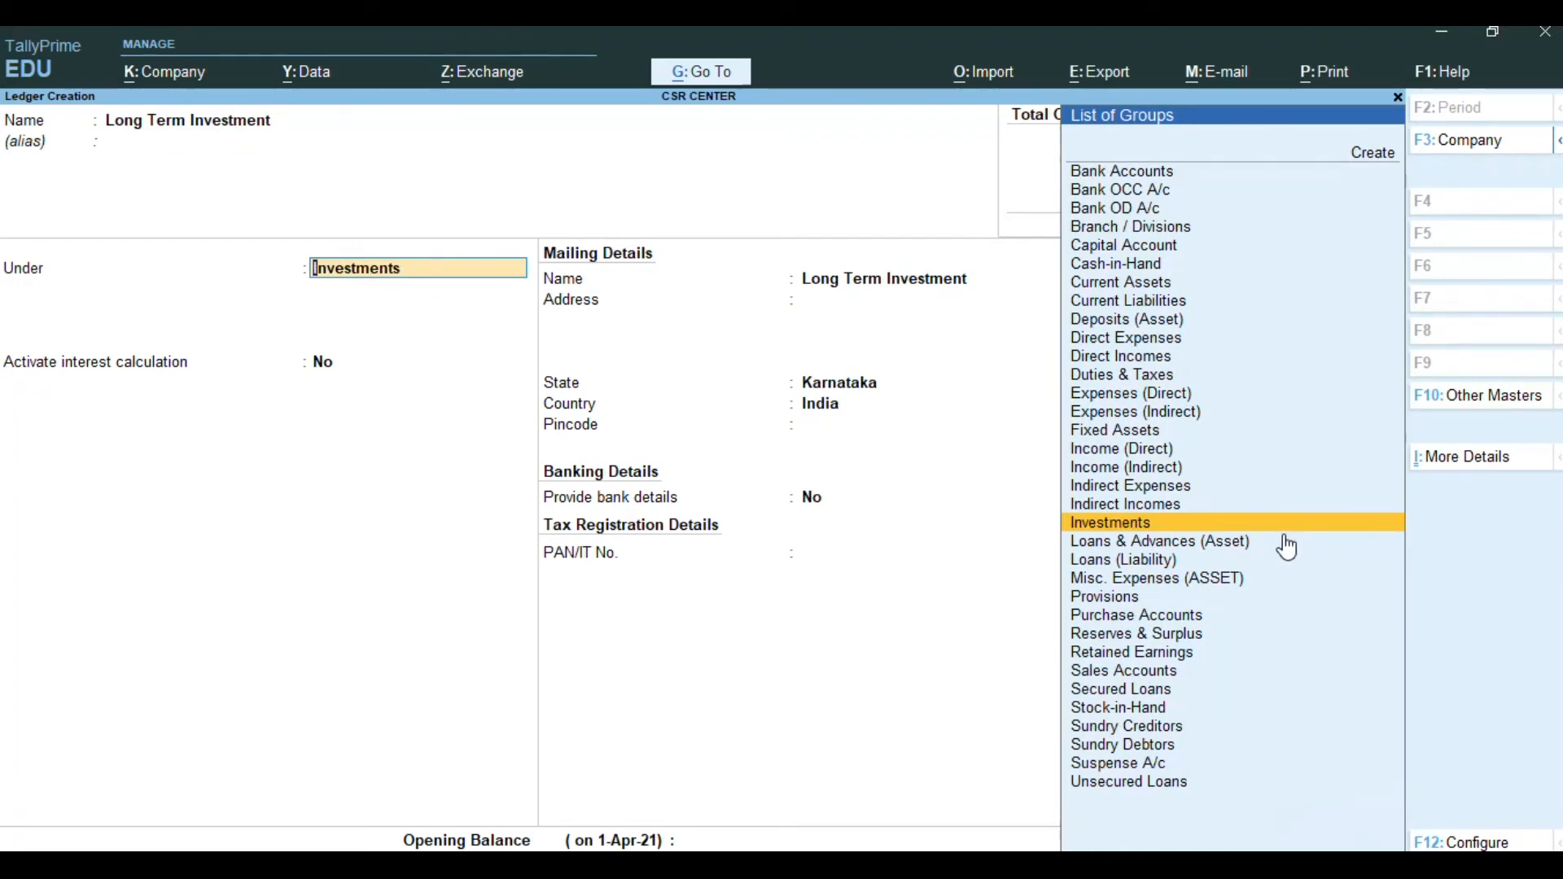
key("Return")
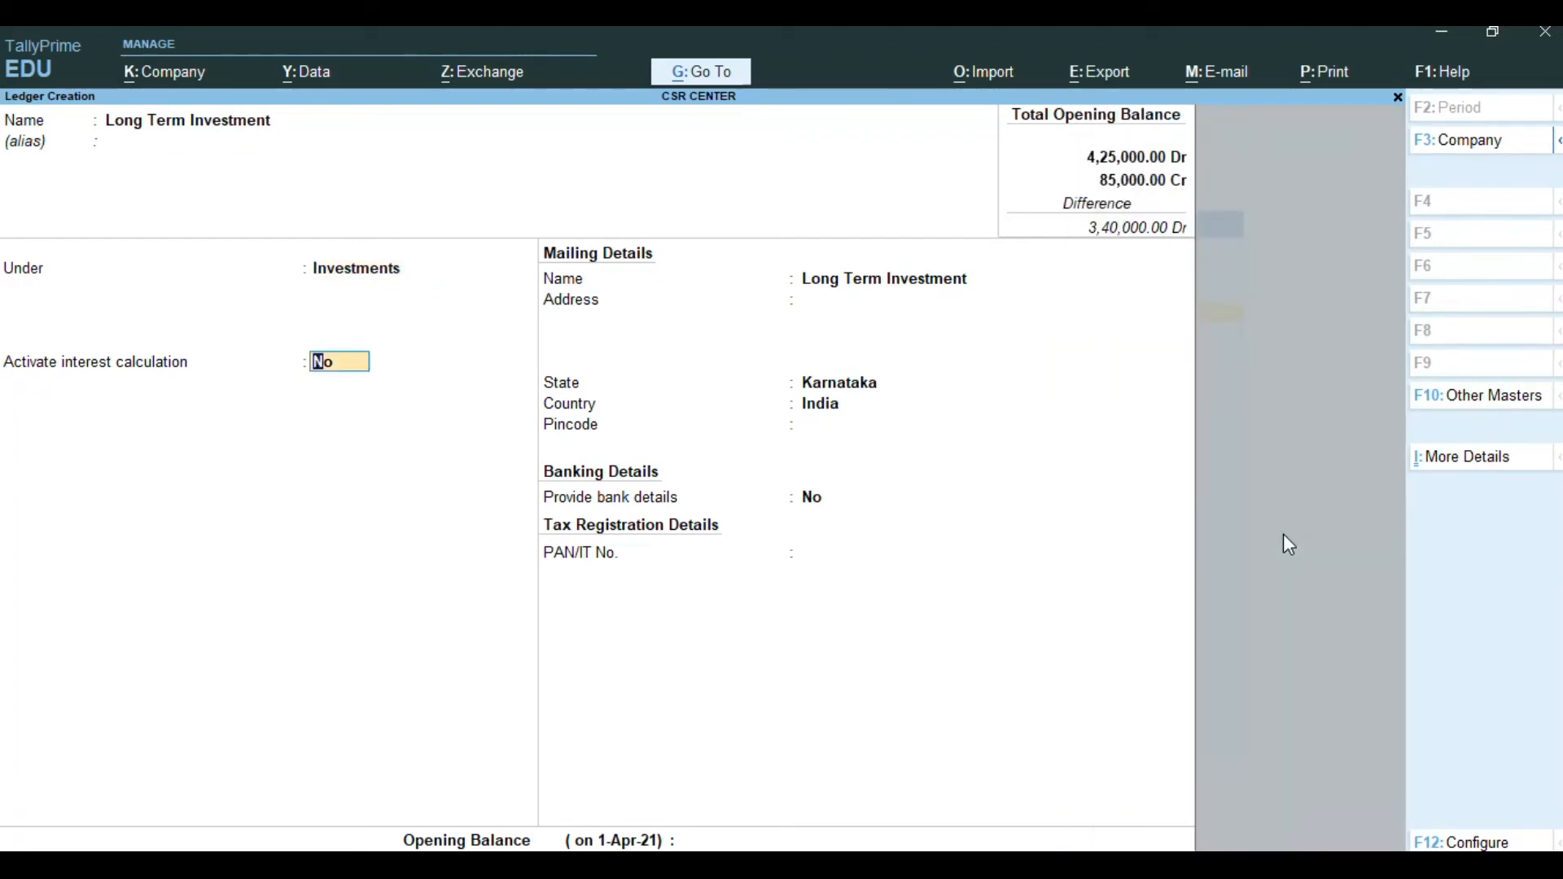
Keep interest calculation off and the default mailing details, and save the Long Term Investment ledger with an empty opening balance
key("Return")
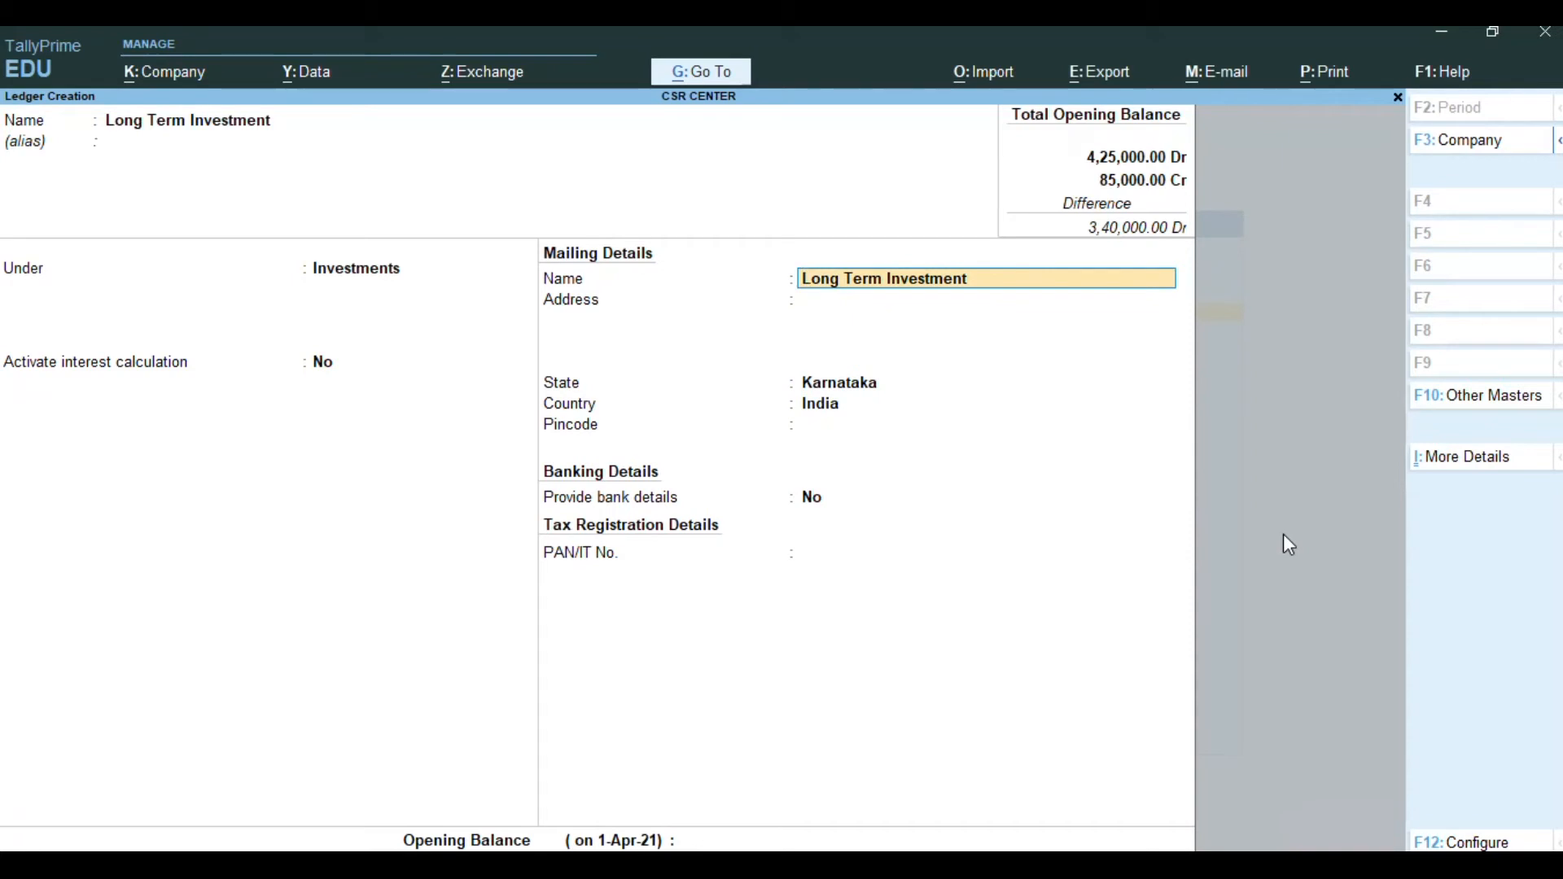
key("Return")
key("Return")
key("Return")
key("Return")
key("Return")
key("Return")
key("Return")
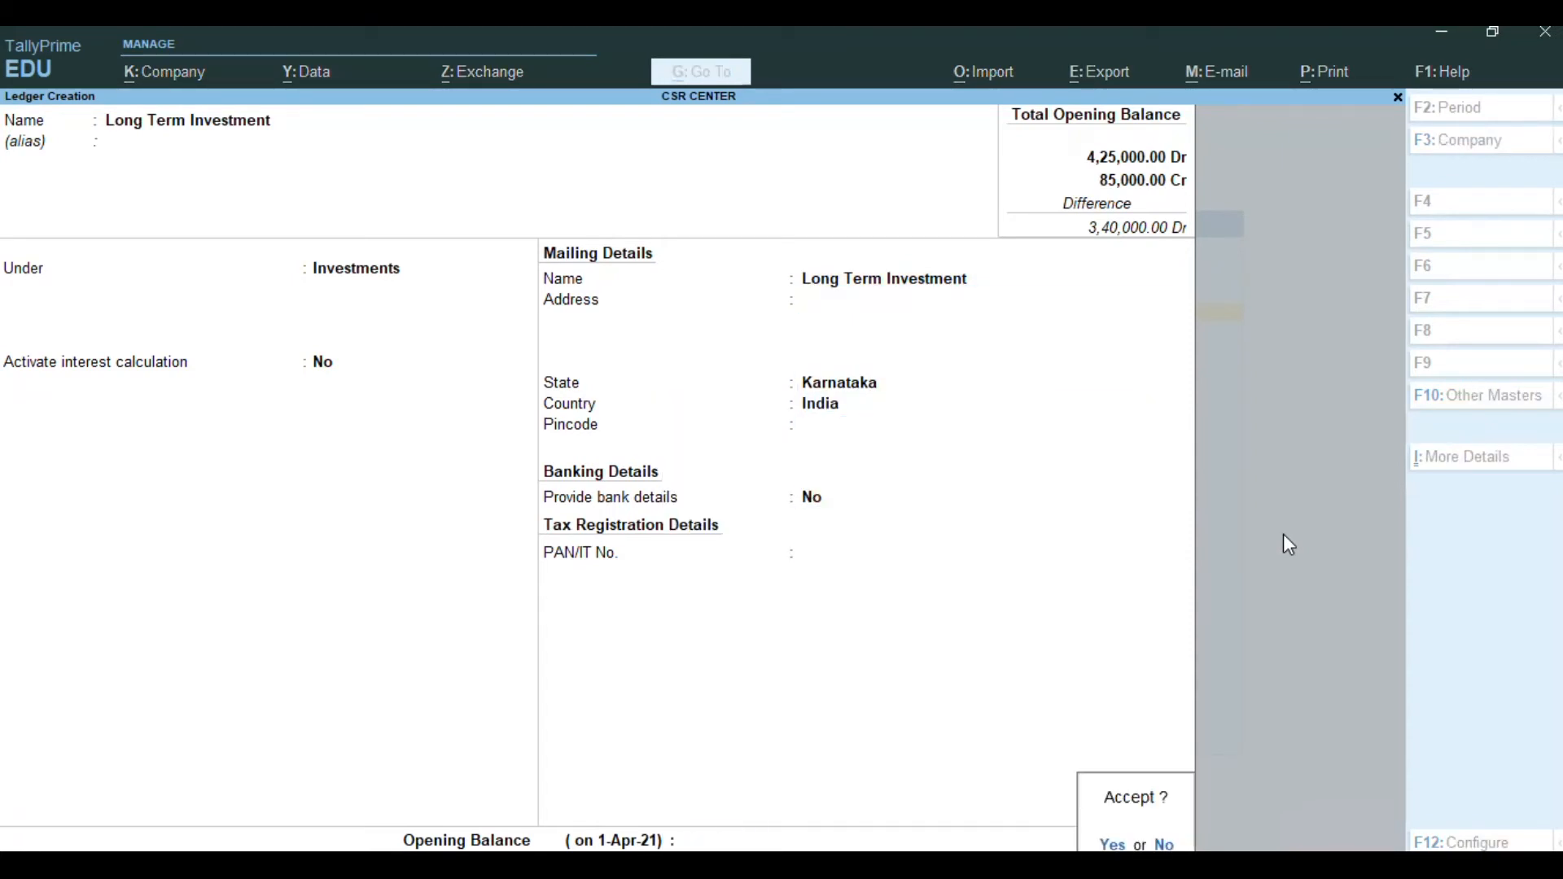
key("Return")
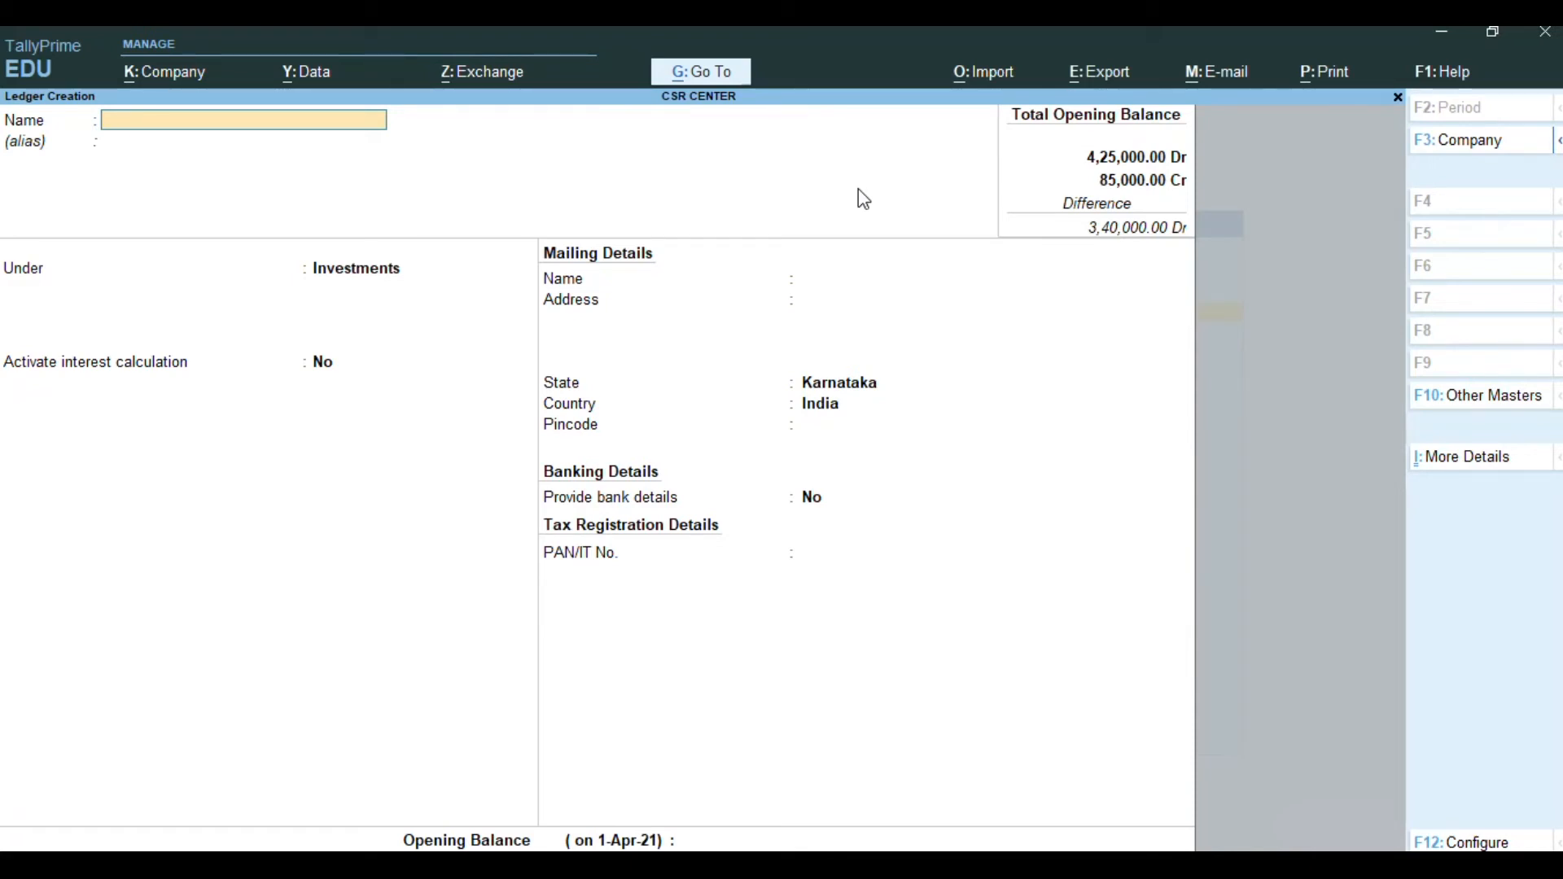
Name a new ledger Advance to Supplier and group it under Loans & Advances (Asset)
type("Advance to Supplier")
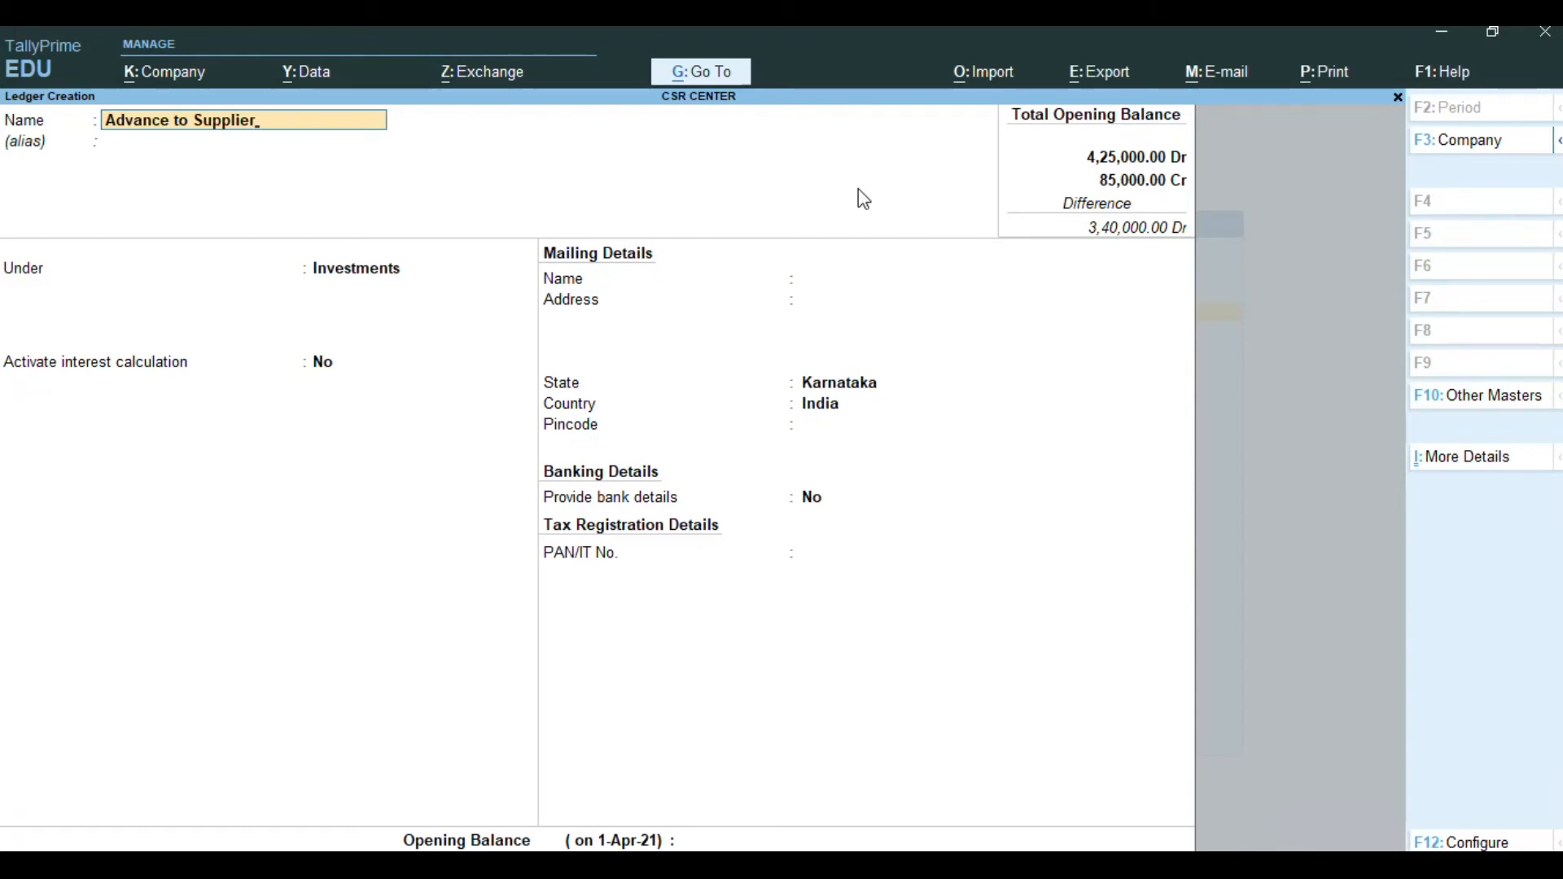
key("Return")
key("Return")
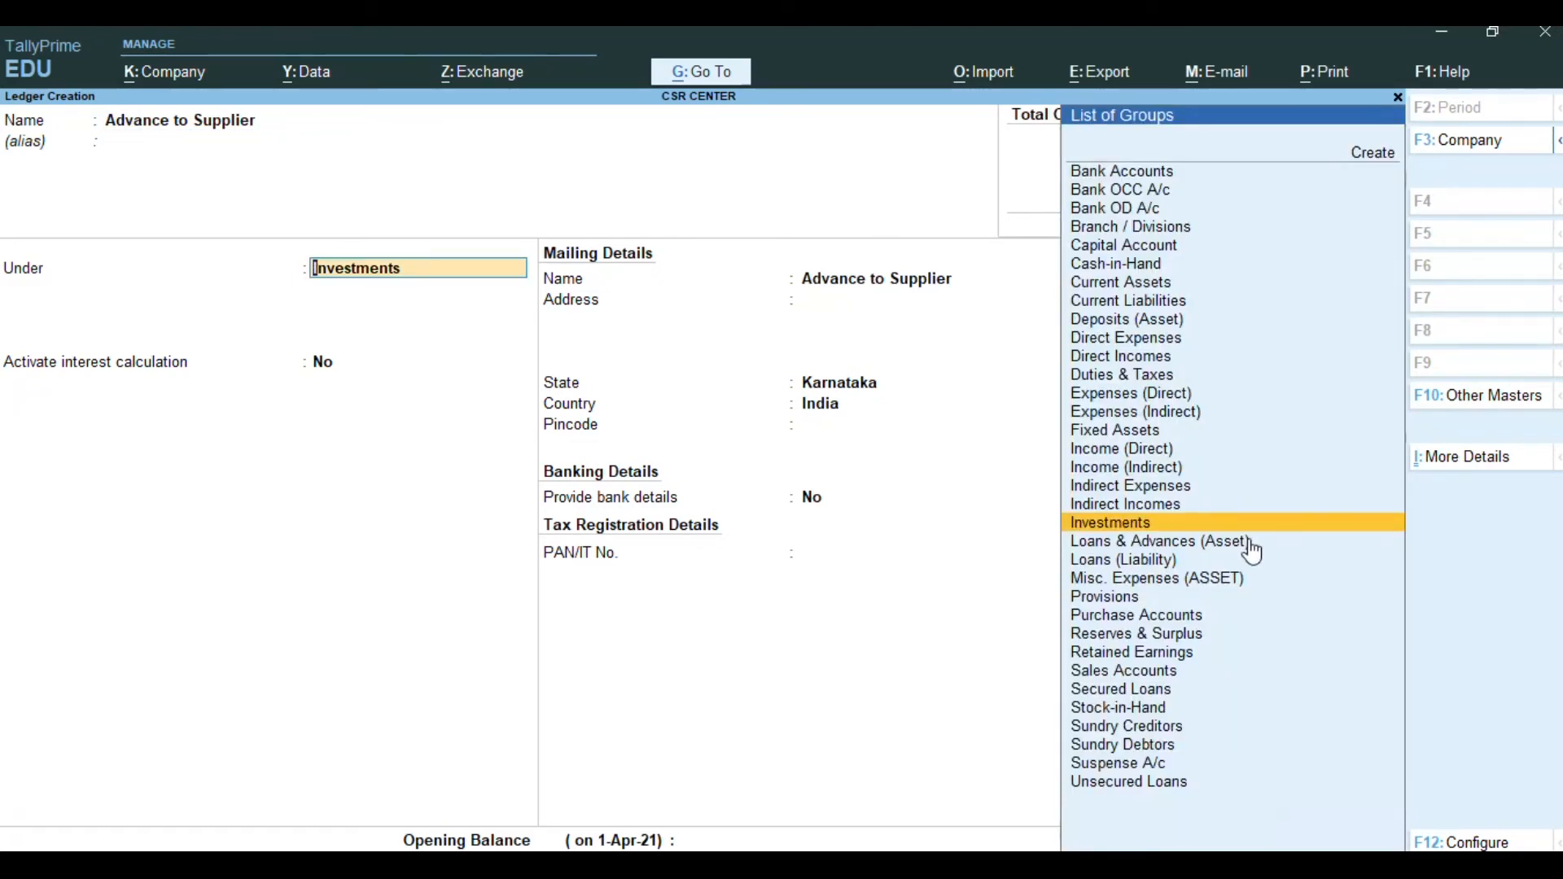
key("Return")
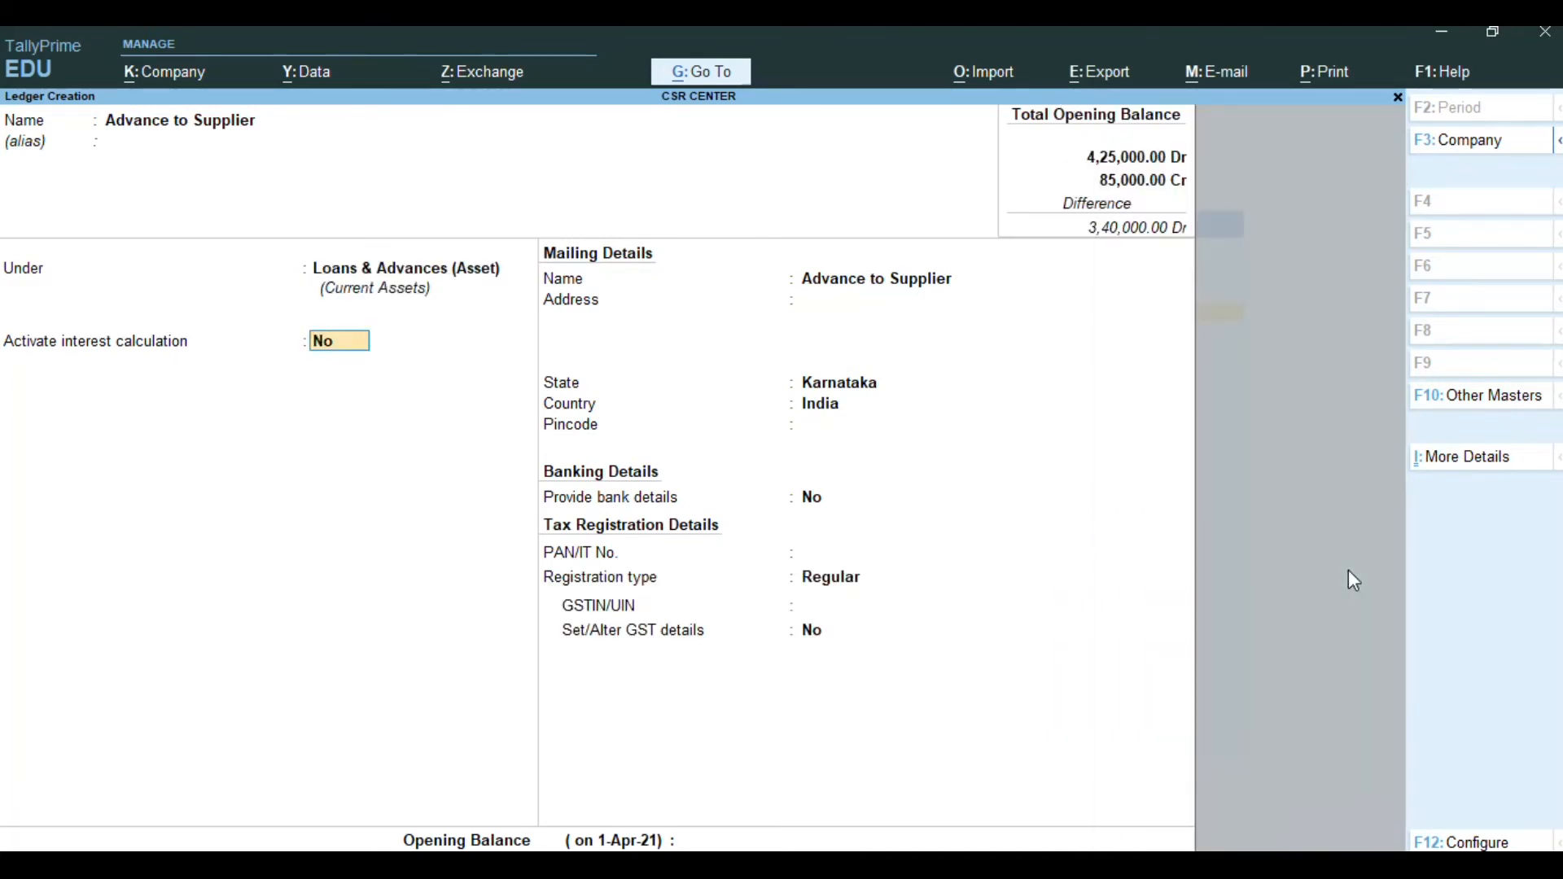
Keep interest calculation off and accept the Advance to Supplier ledger's default mailing name, blank address, state Karnataka and country India
key("Return")
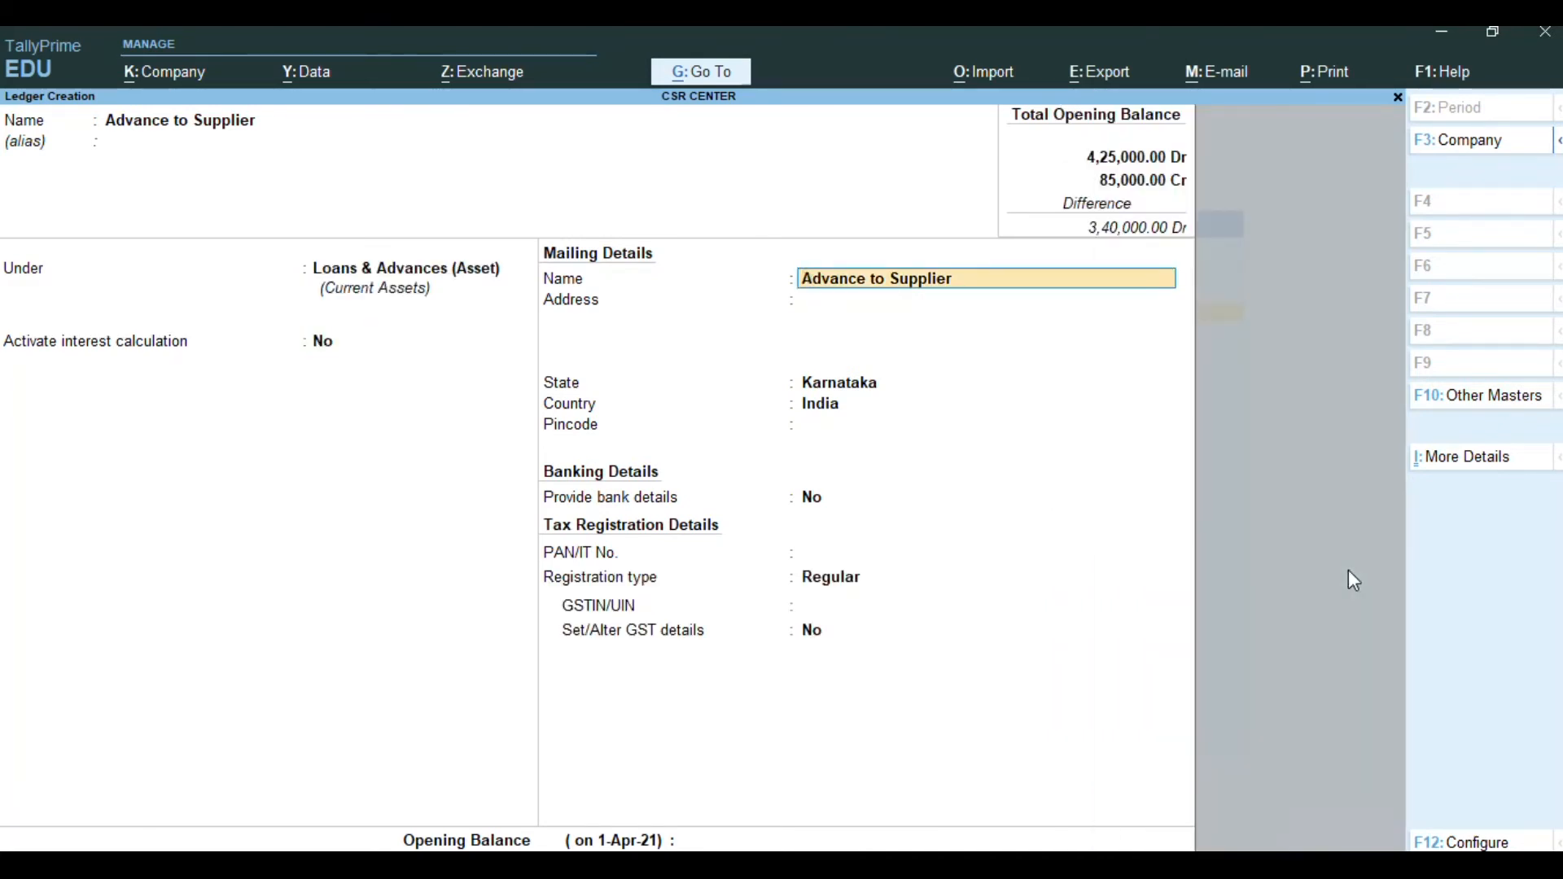
key("Return")
key("Return")
key("Return")
key("Return")
key("Return")
key("Return")
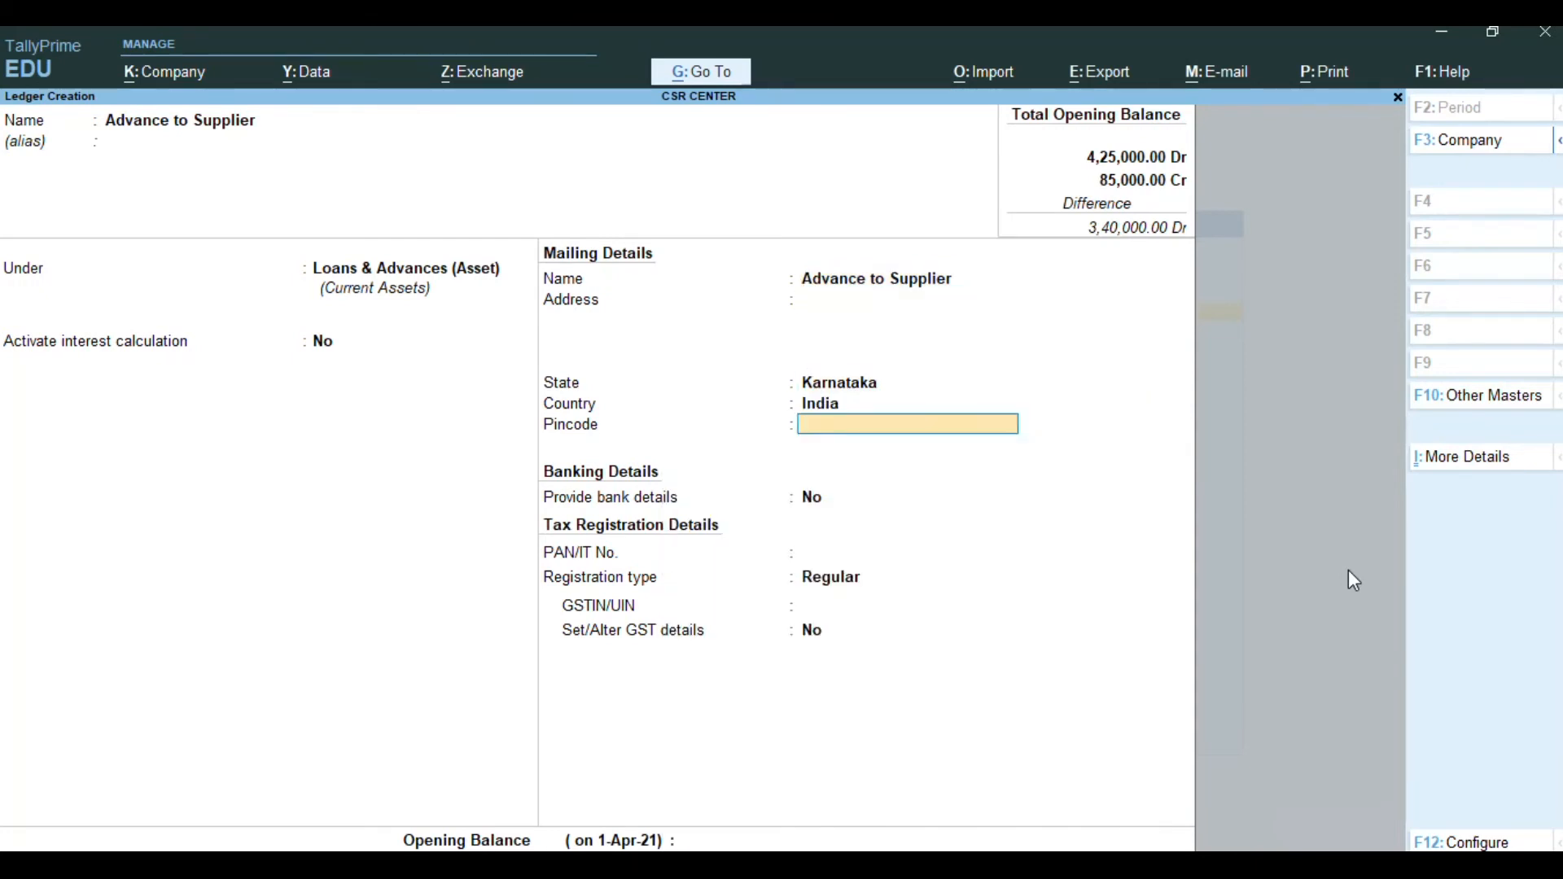
Save the Advance to Supplier ledger with Regular registration, without bank details, GSTIN/UIN or an opening balance
key("Return")
key("Return")
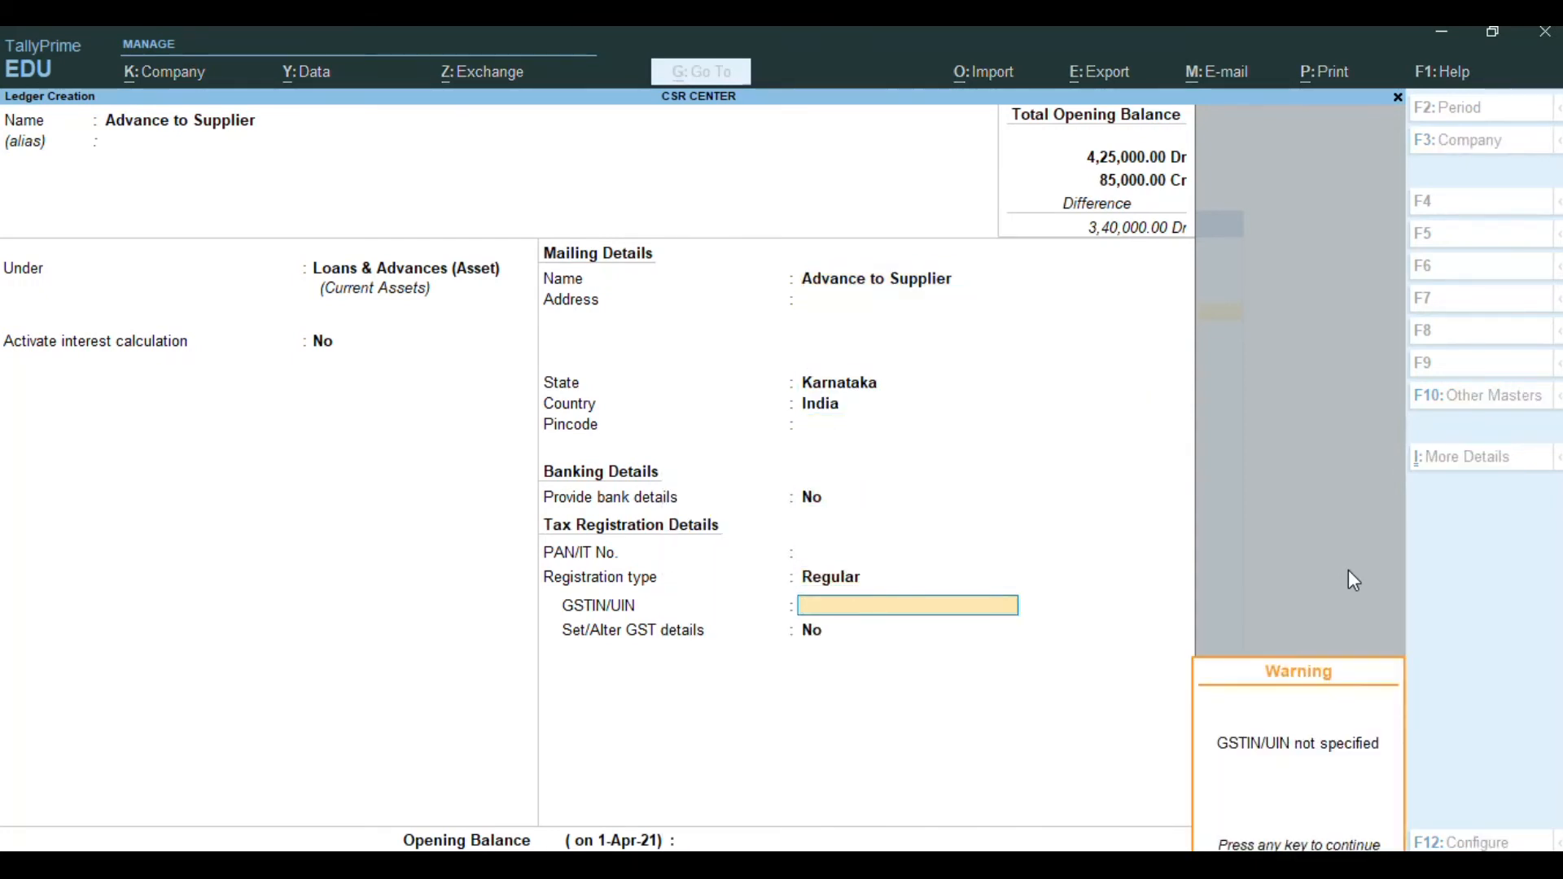
key("Return")
key("Return")
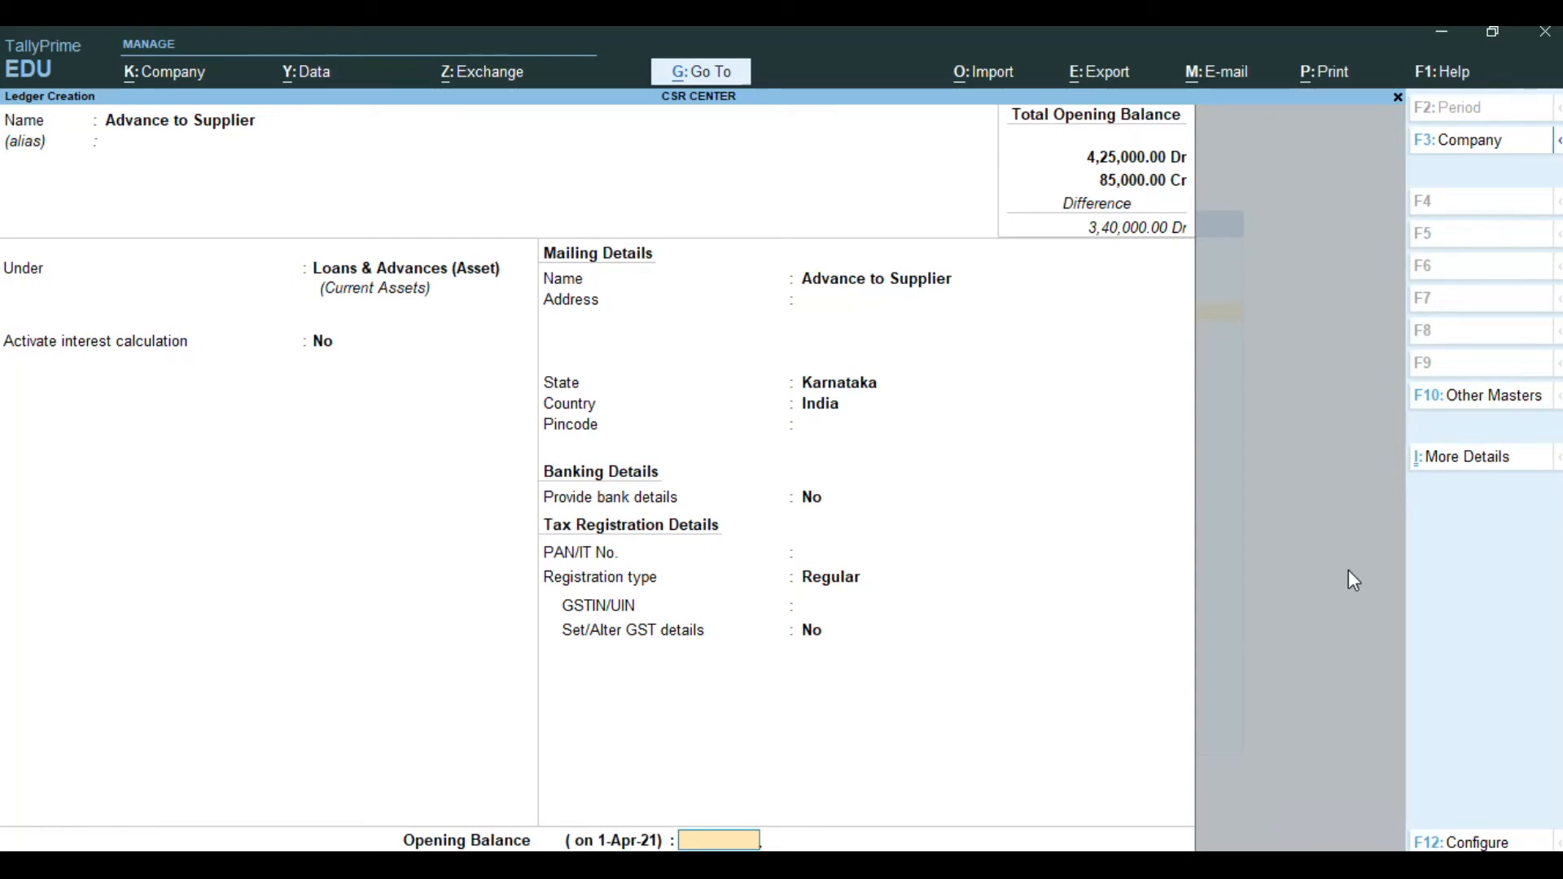
key("Return")
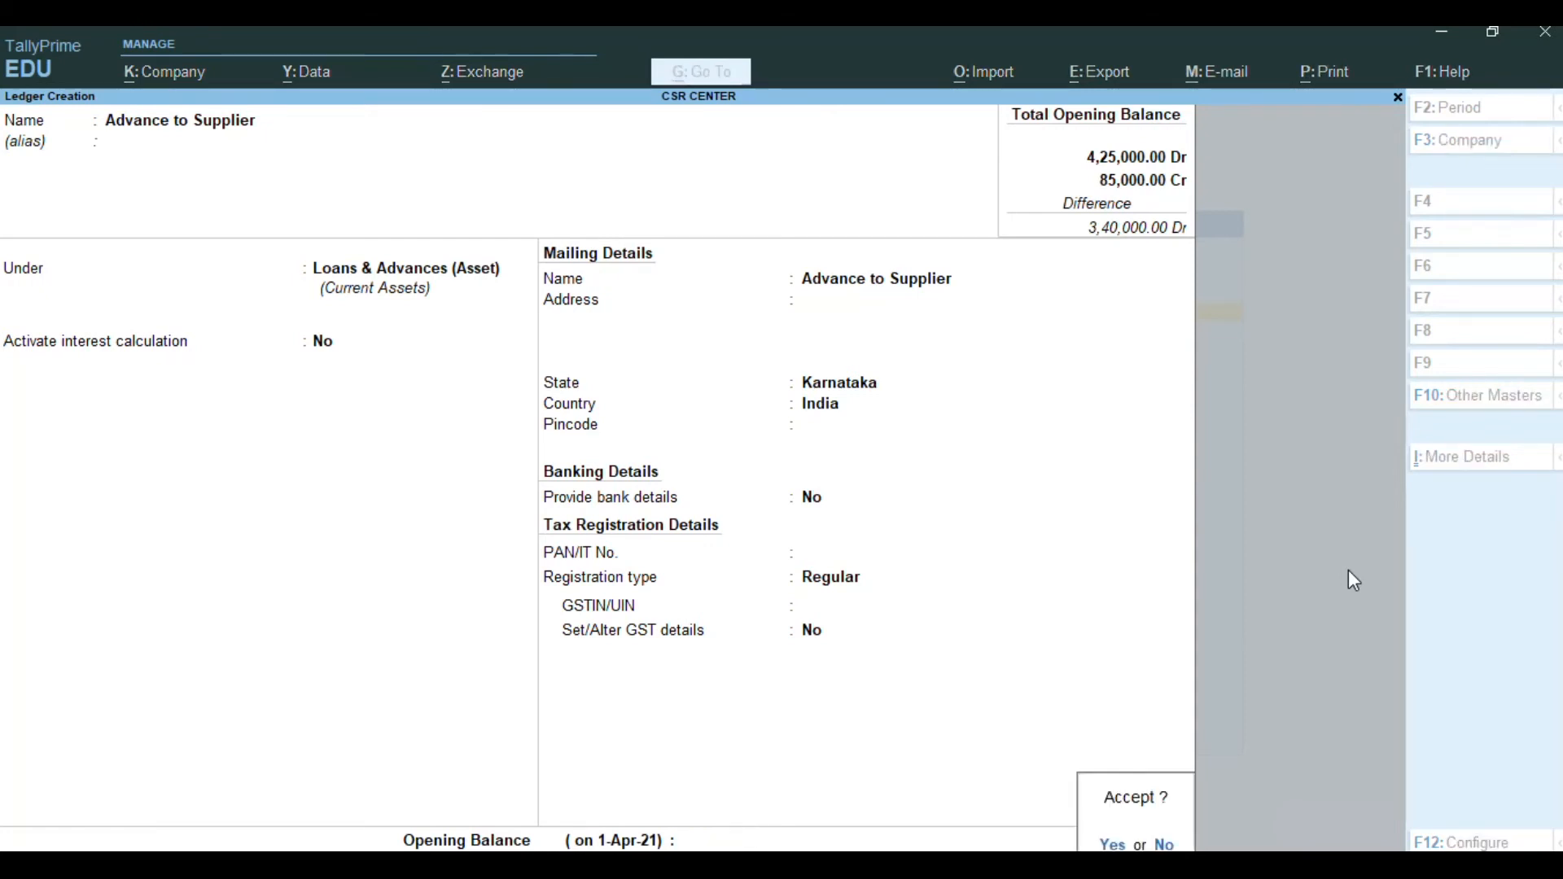
key("y")
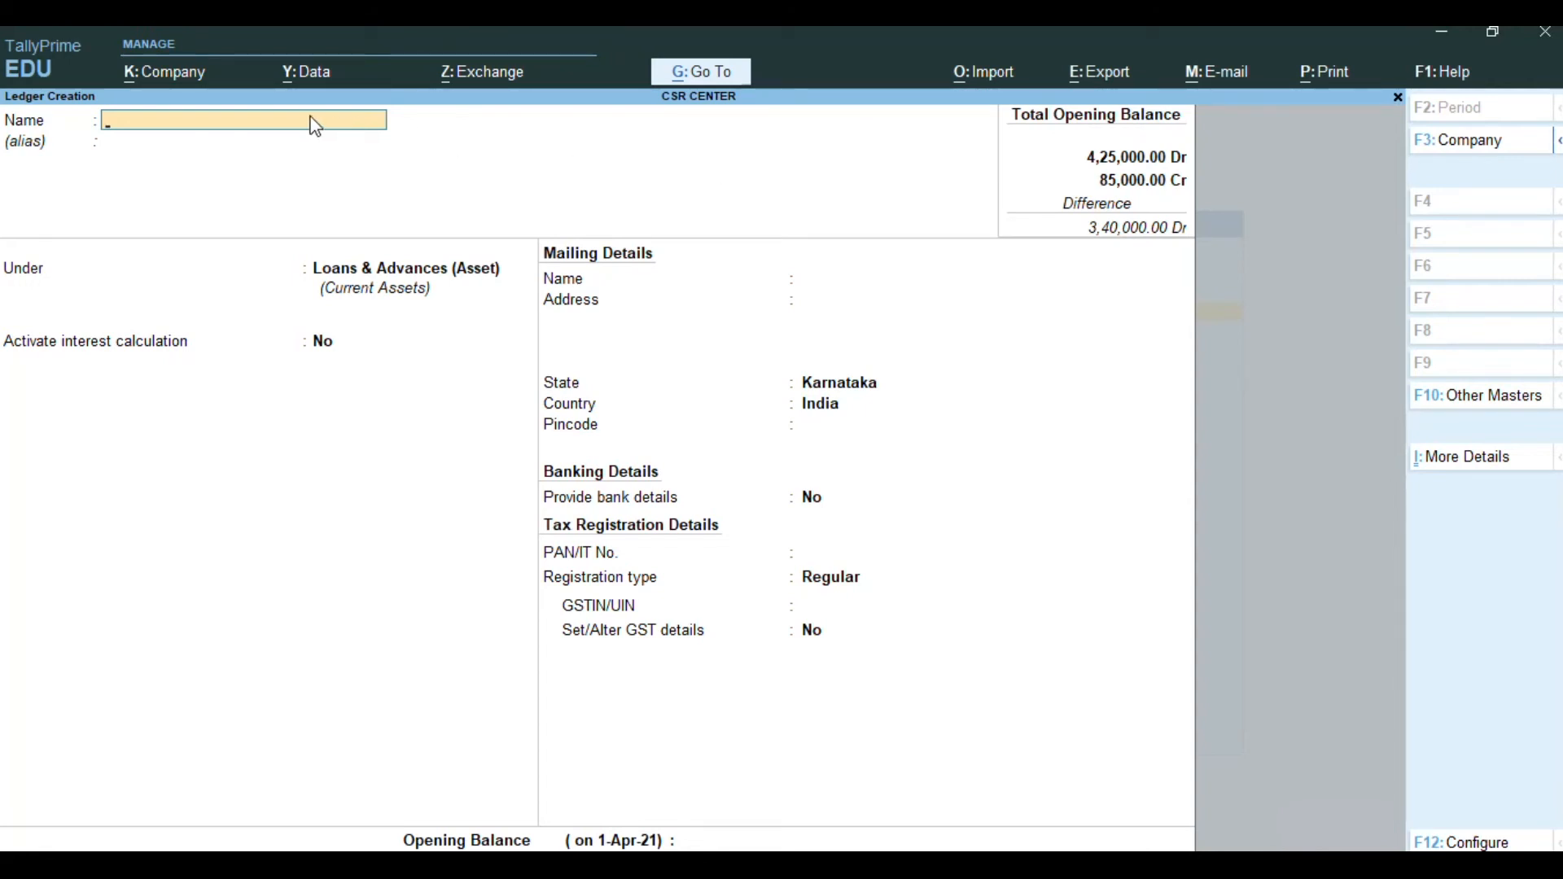
Name a new ledger Loan From Bank and group it under Loans (Liability), keeping interest calculation off
type("Loan From Bank")
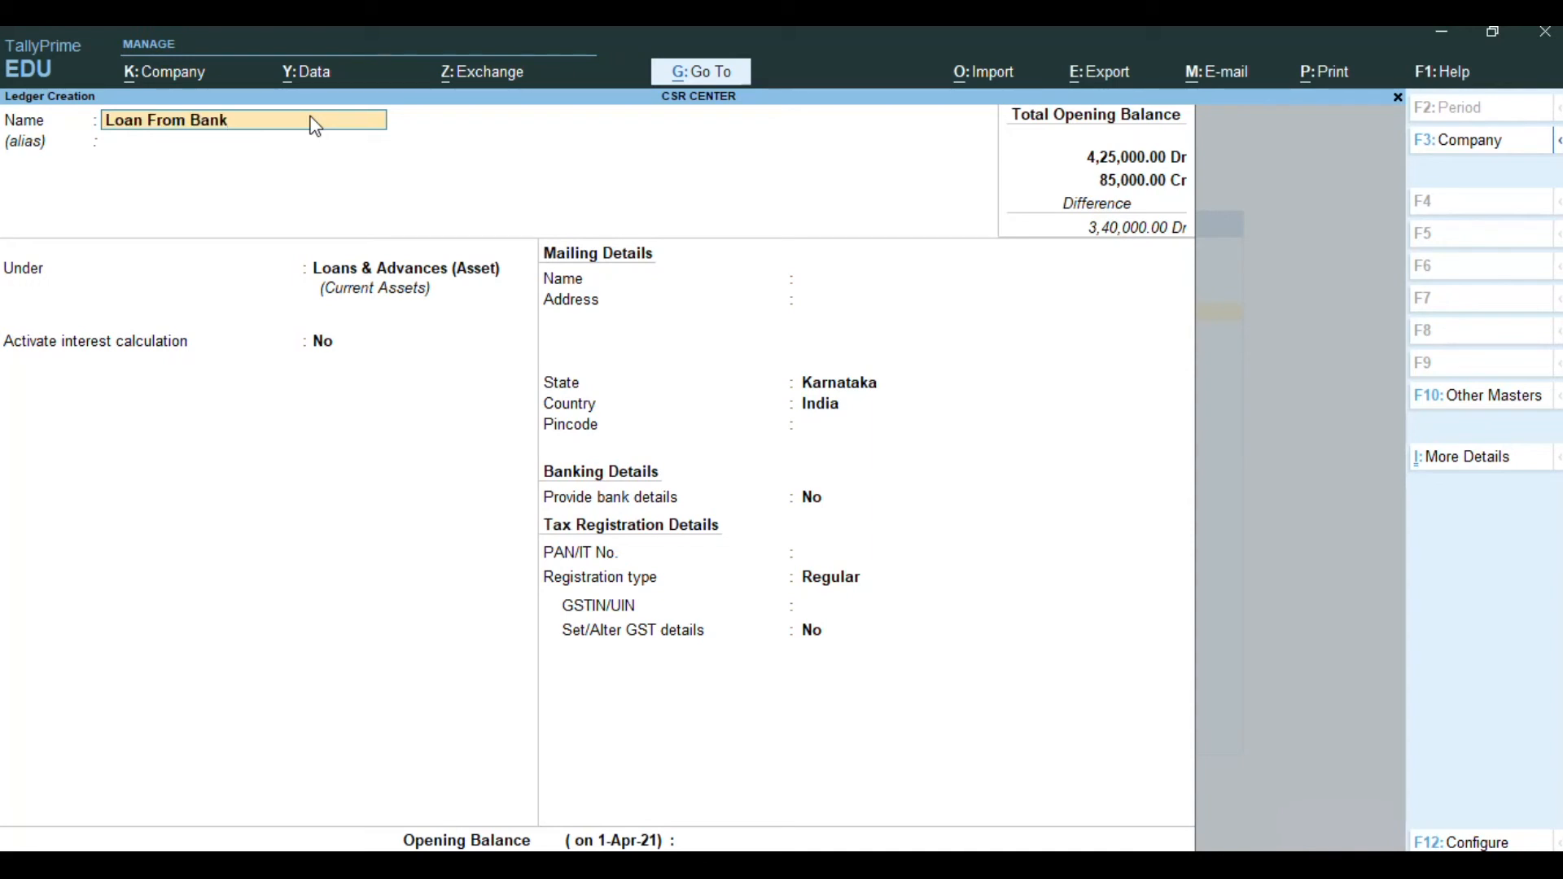
key("Return")
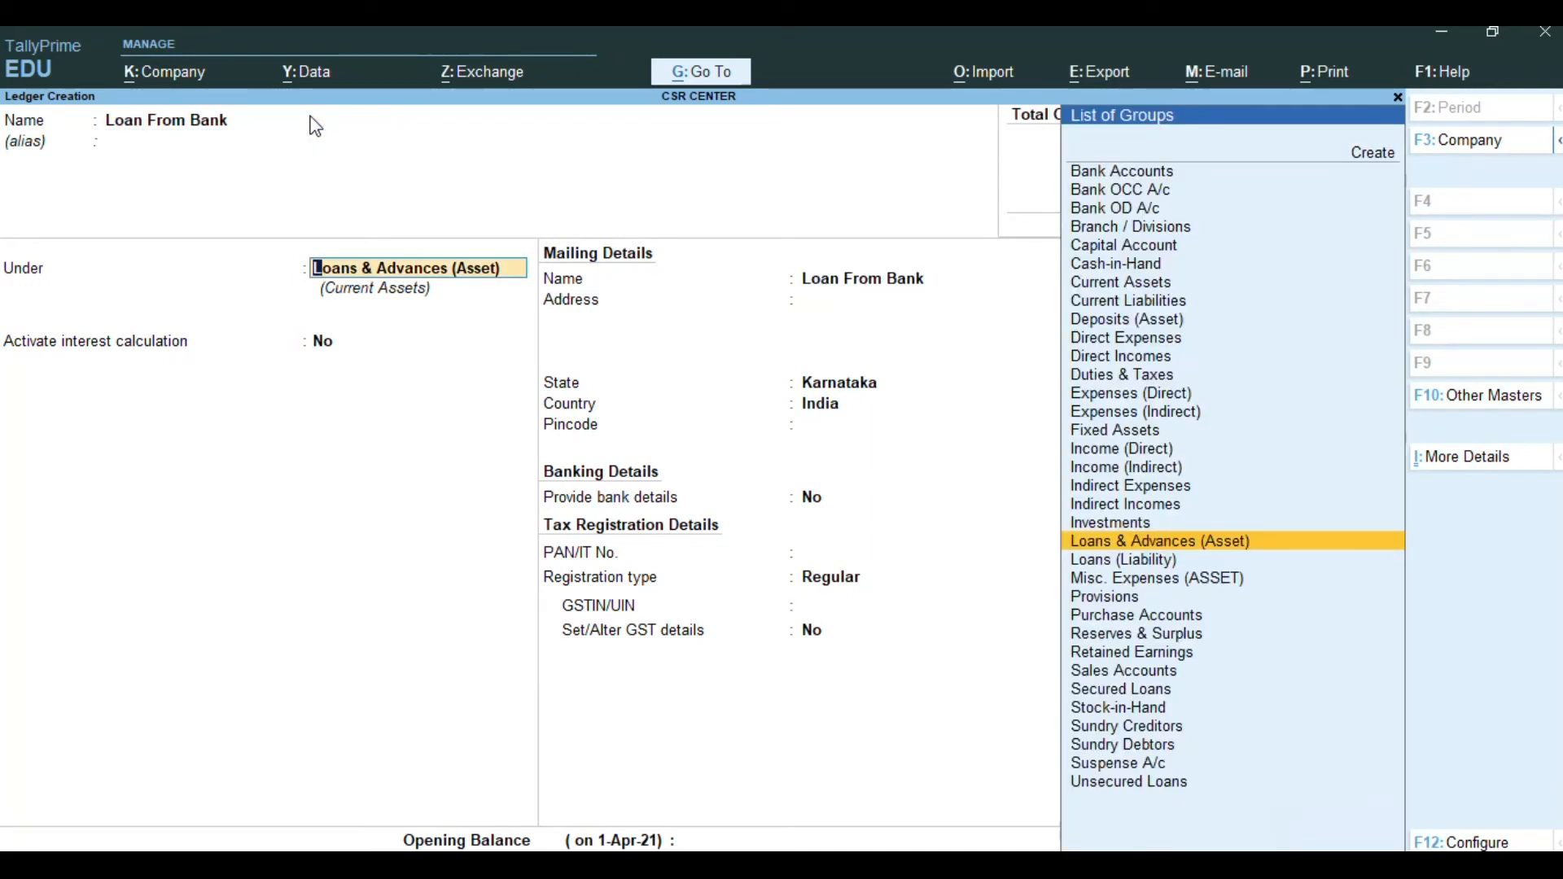
left_click(1305, 561)
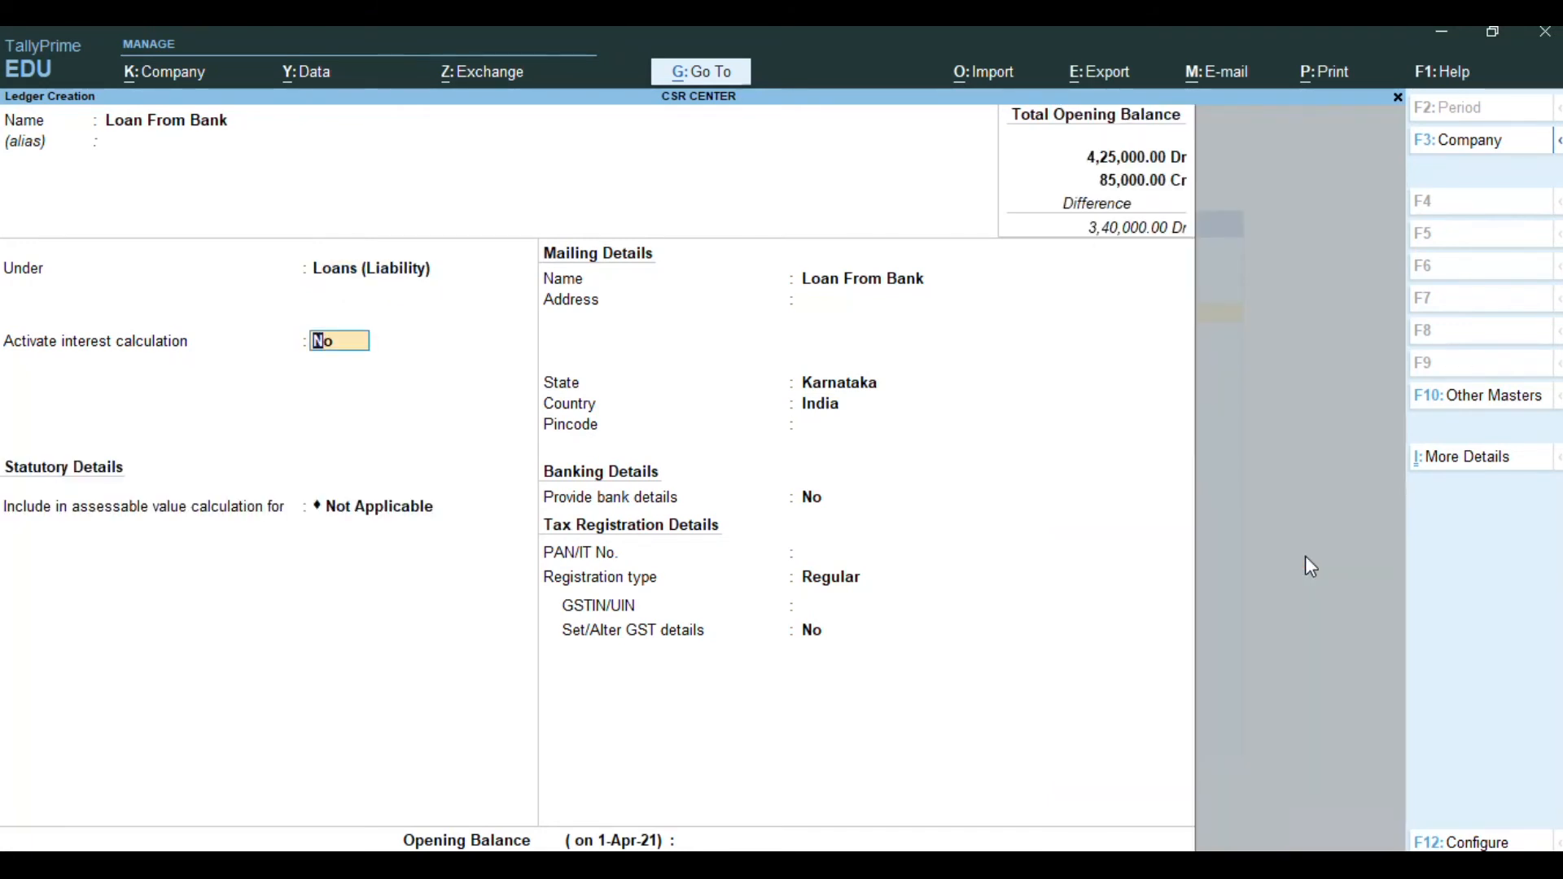
key("Return")
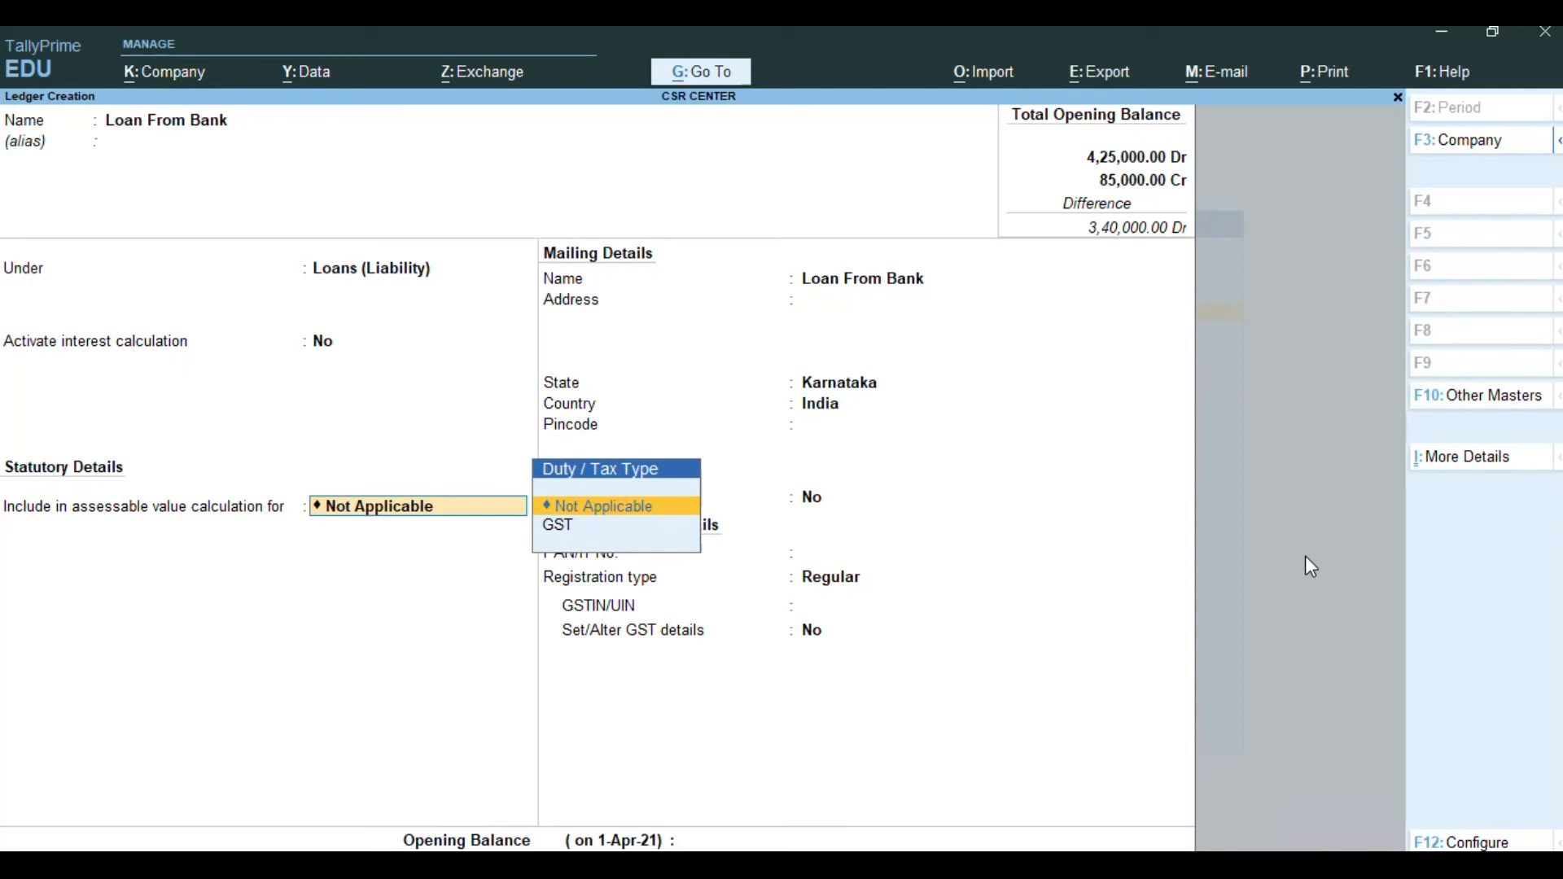
Keep assessable value calculation Not Applicable and accept the Loan From Bank ledger's default mailing name, blank address and pincode, state Karnataka and country India
key("Return")
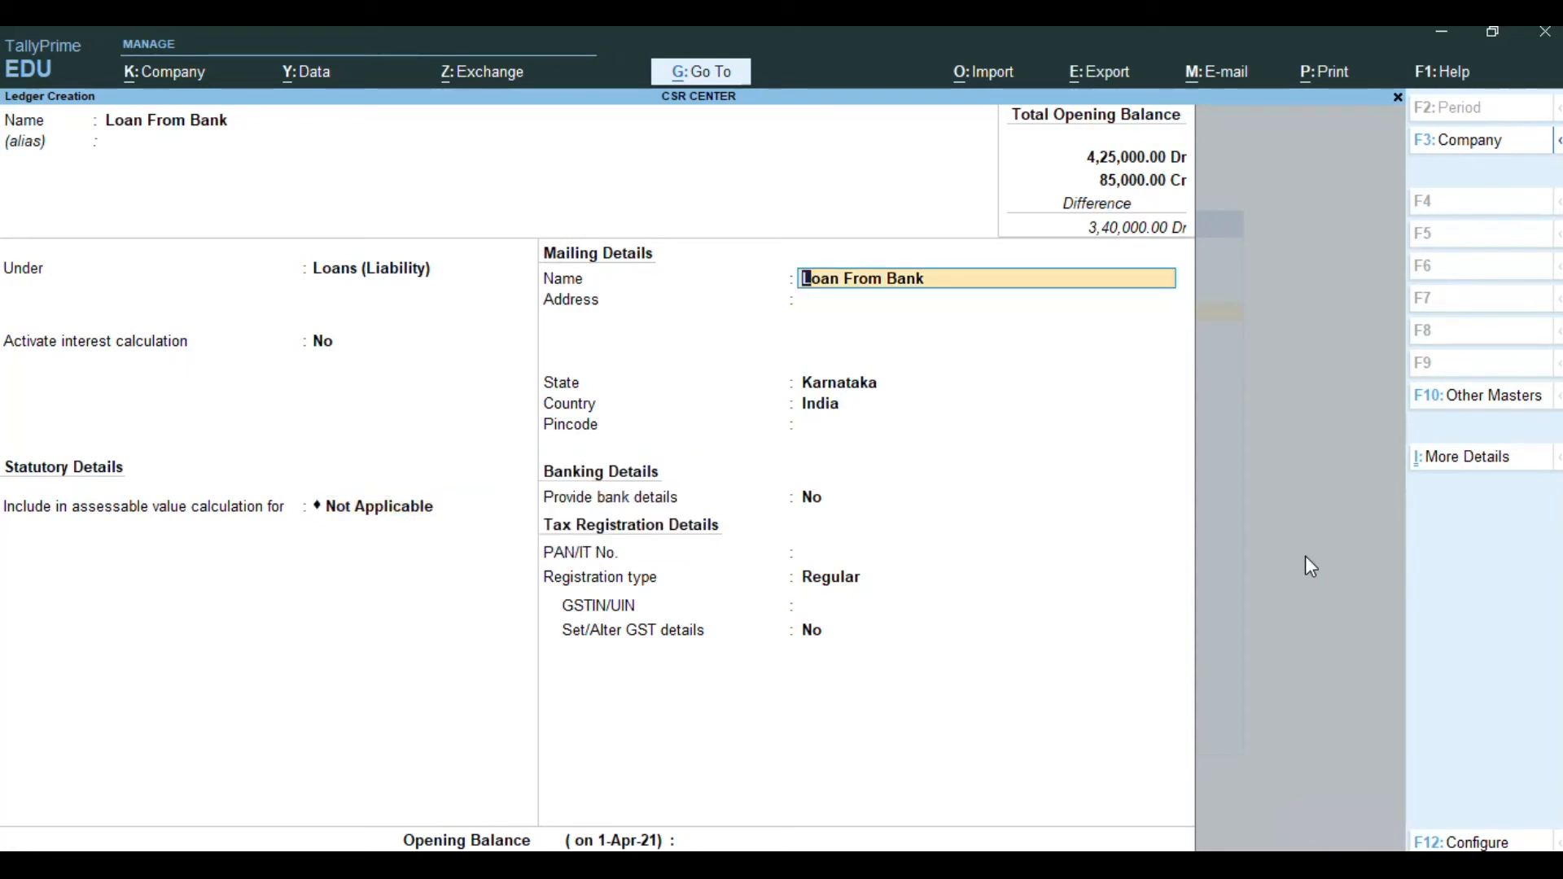
key("Return")
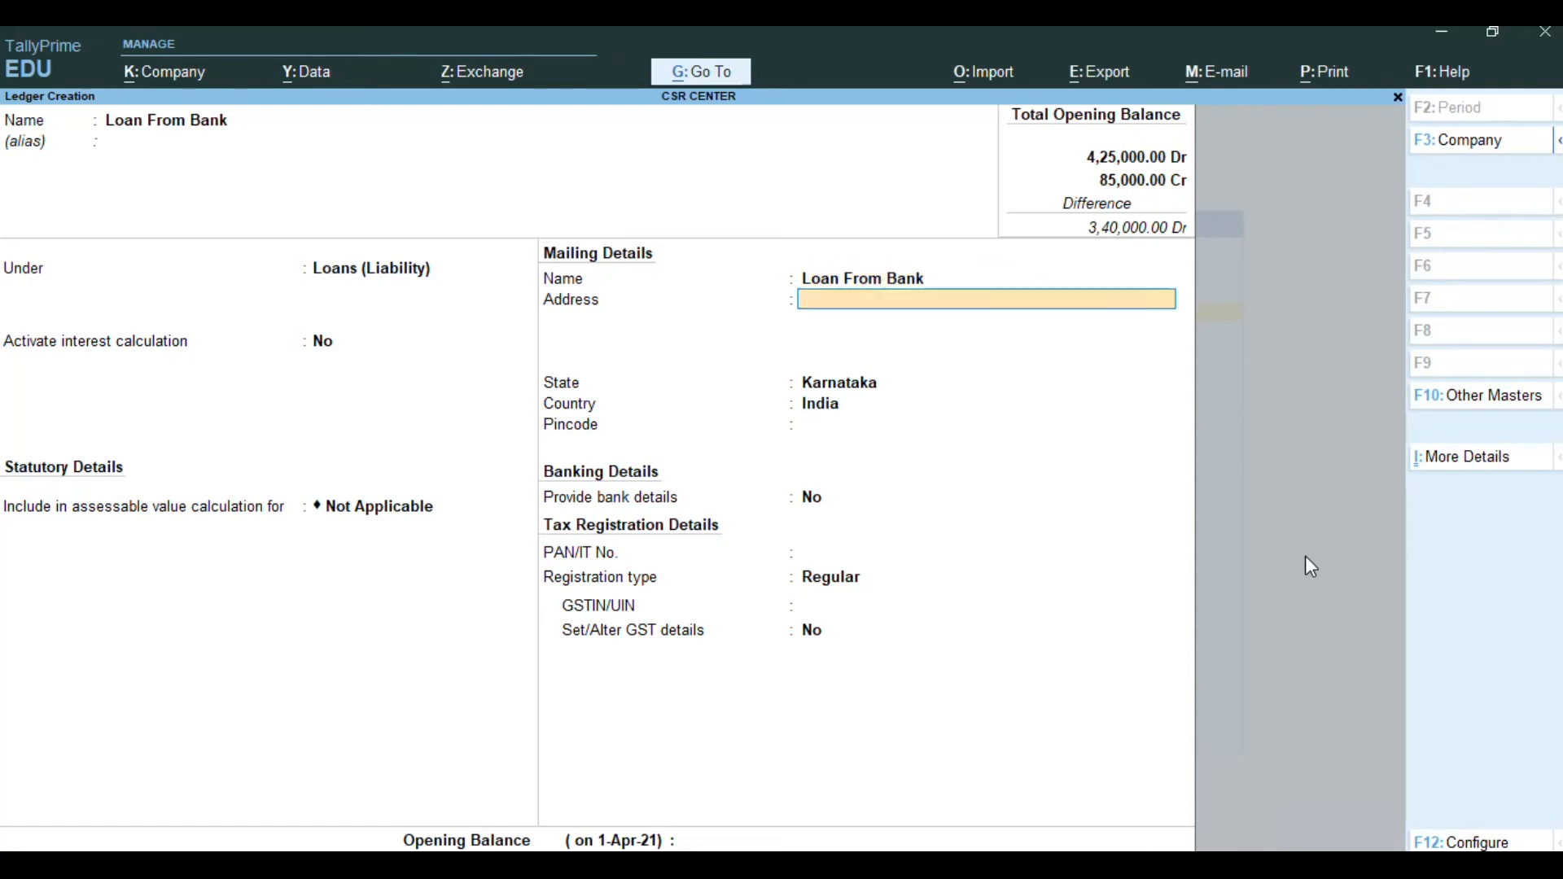
key("Return")
key("Return")
key("Return")
key("Return")
Save the Loan From Bank ledger with Regular registration, without bank details, PAN, GSTIN/UIN or an opening balance
key("Return")
key("Return")
key("Return")
key("Return")
key("Return")
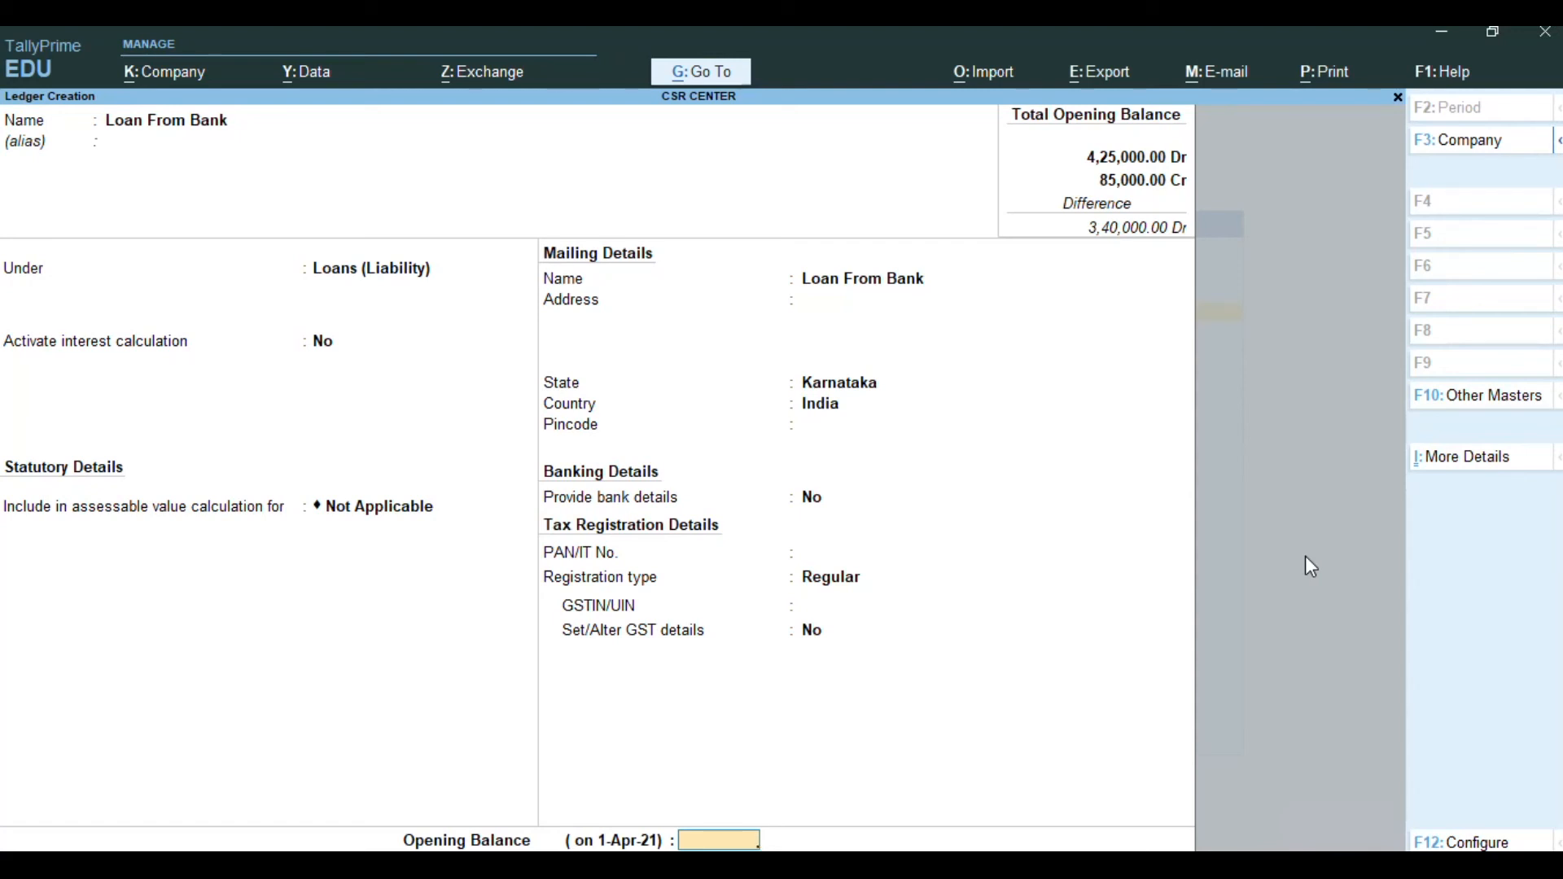
key("Return")
key("Return")
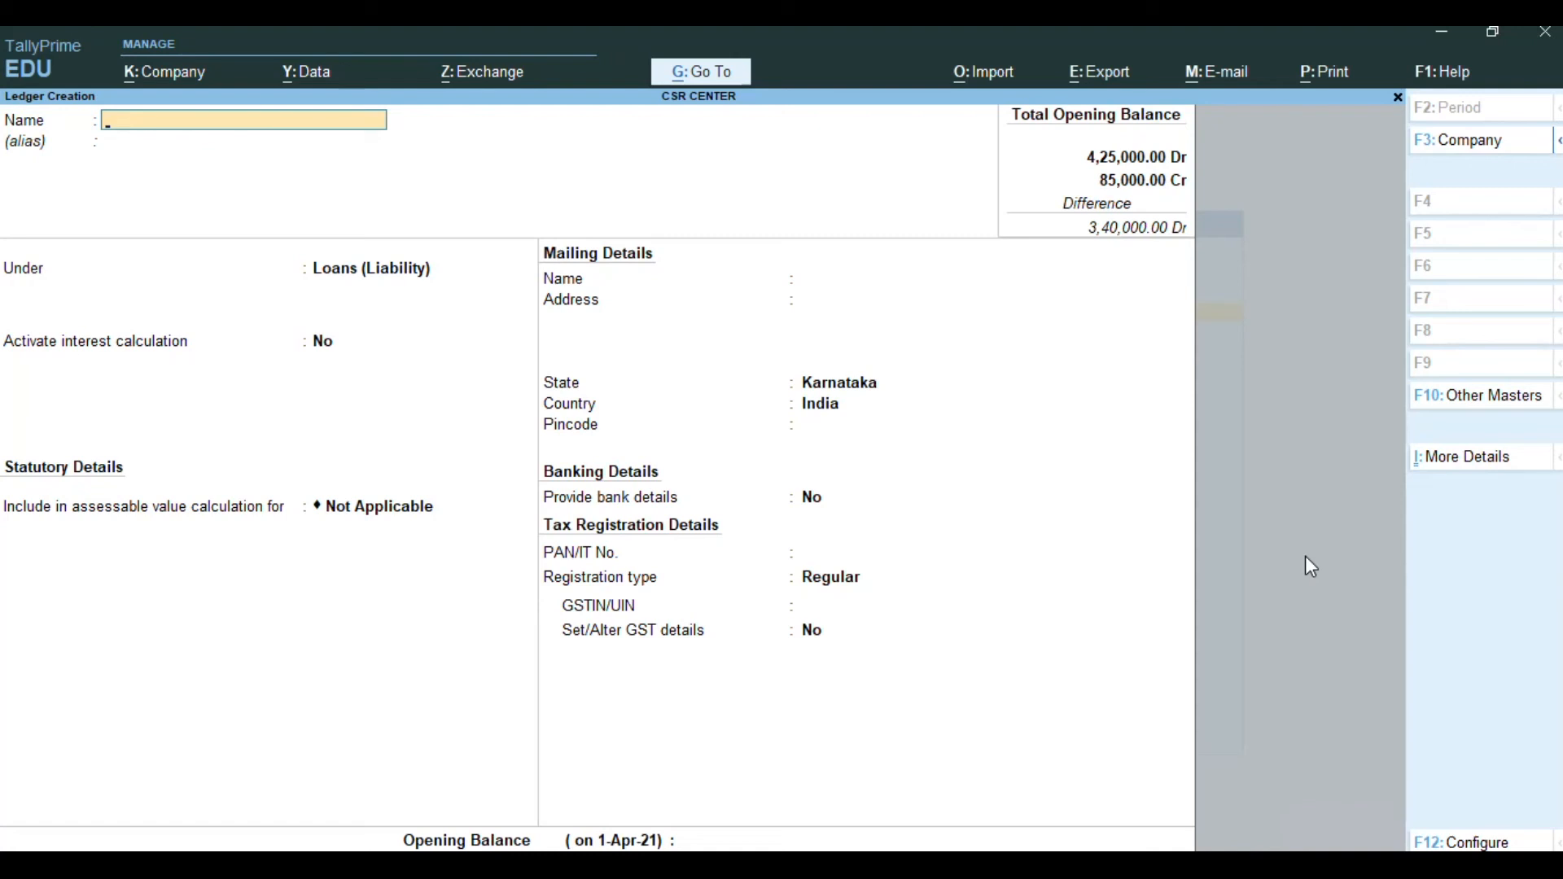
Name a new ledger with the lender's first name and group it under Loans (Liability), keeping interest calculation off
type("Ramesh")
key("Return")
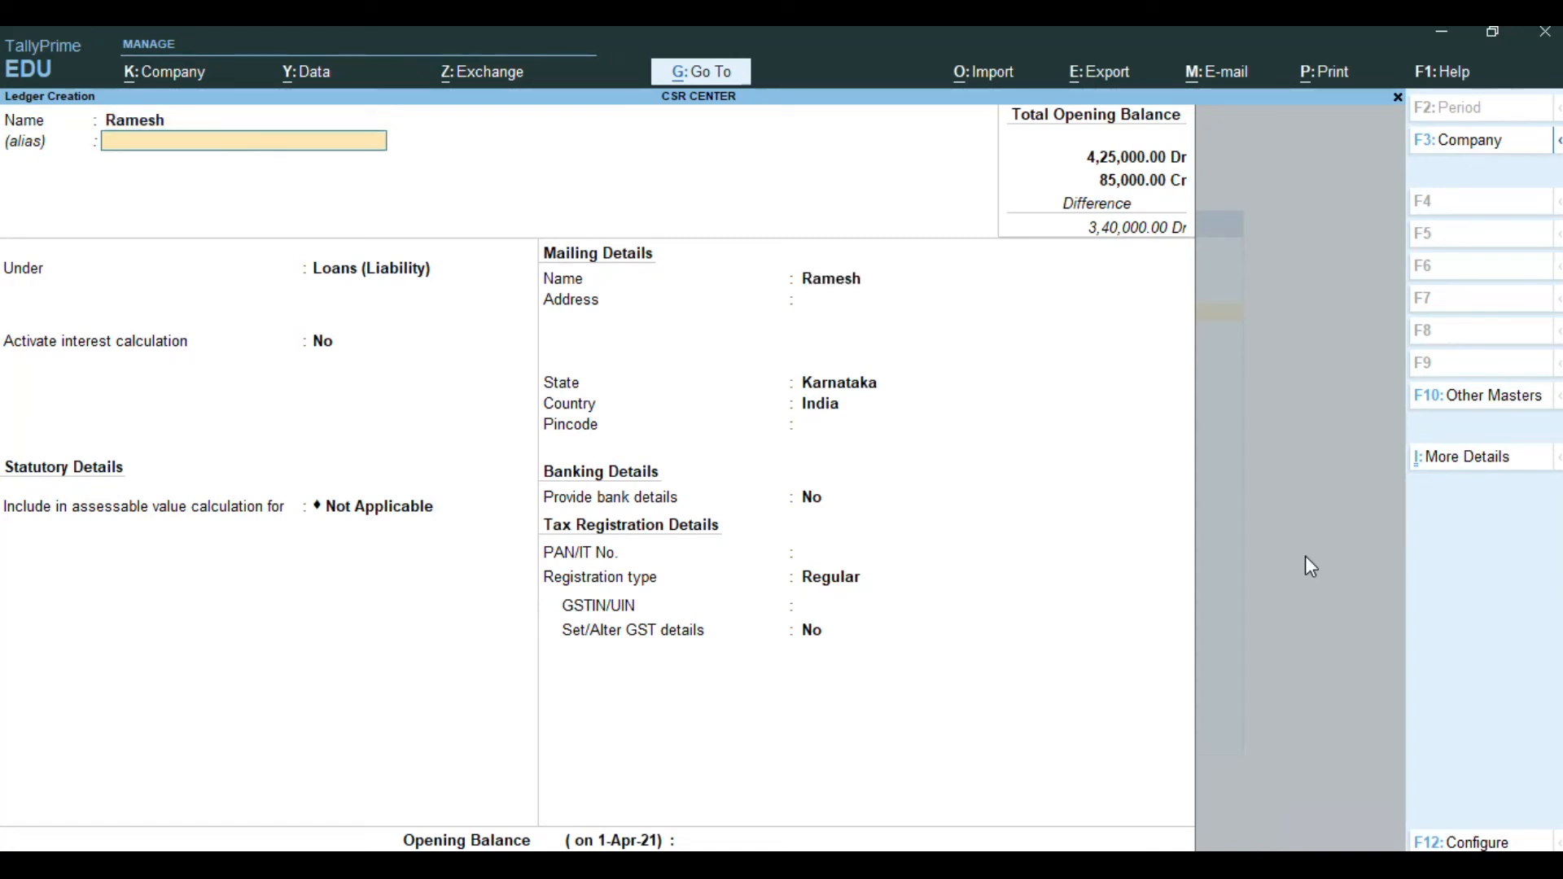
key("Return")
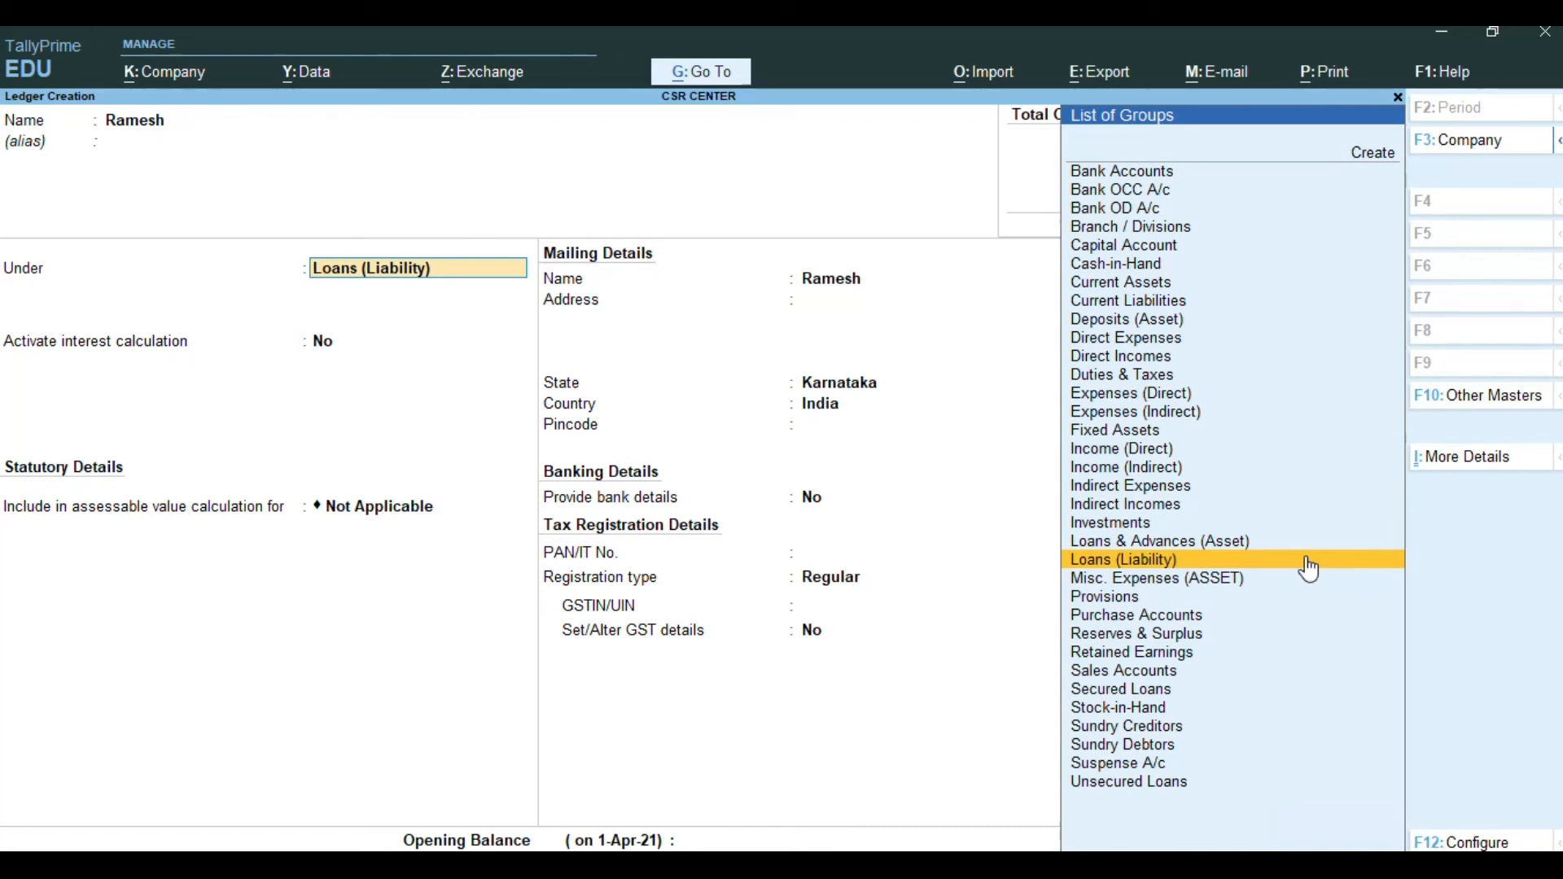
key("Return")
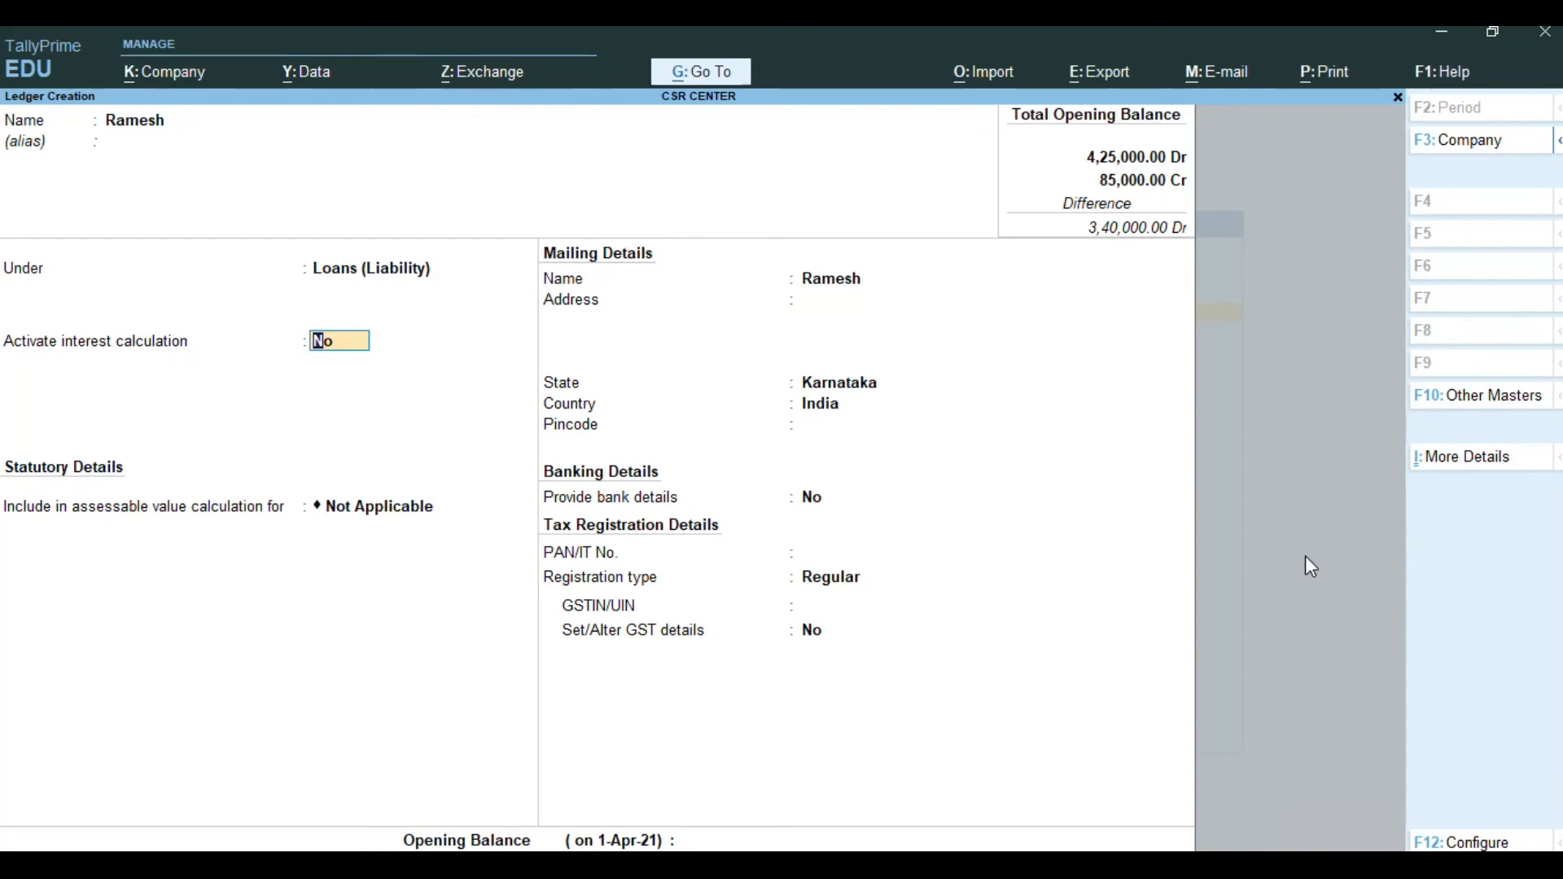
key("Return")
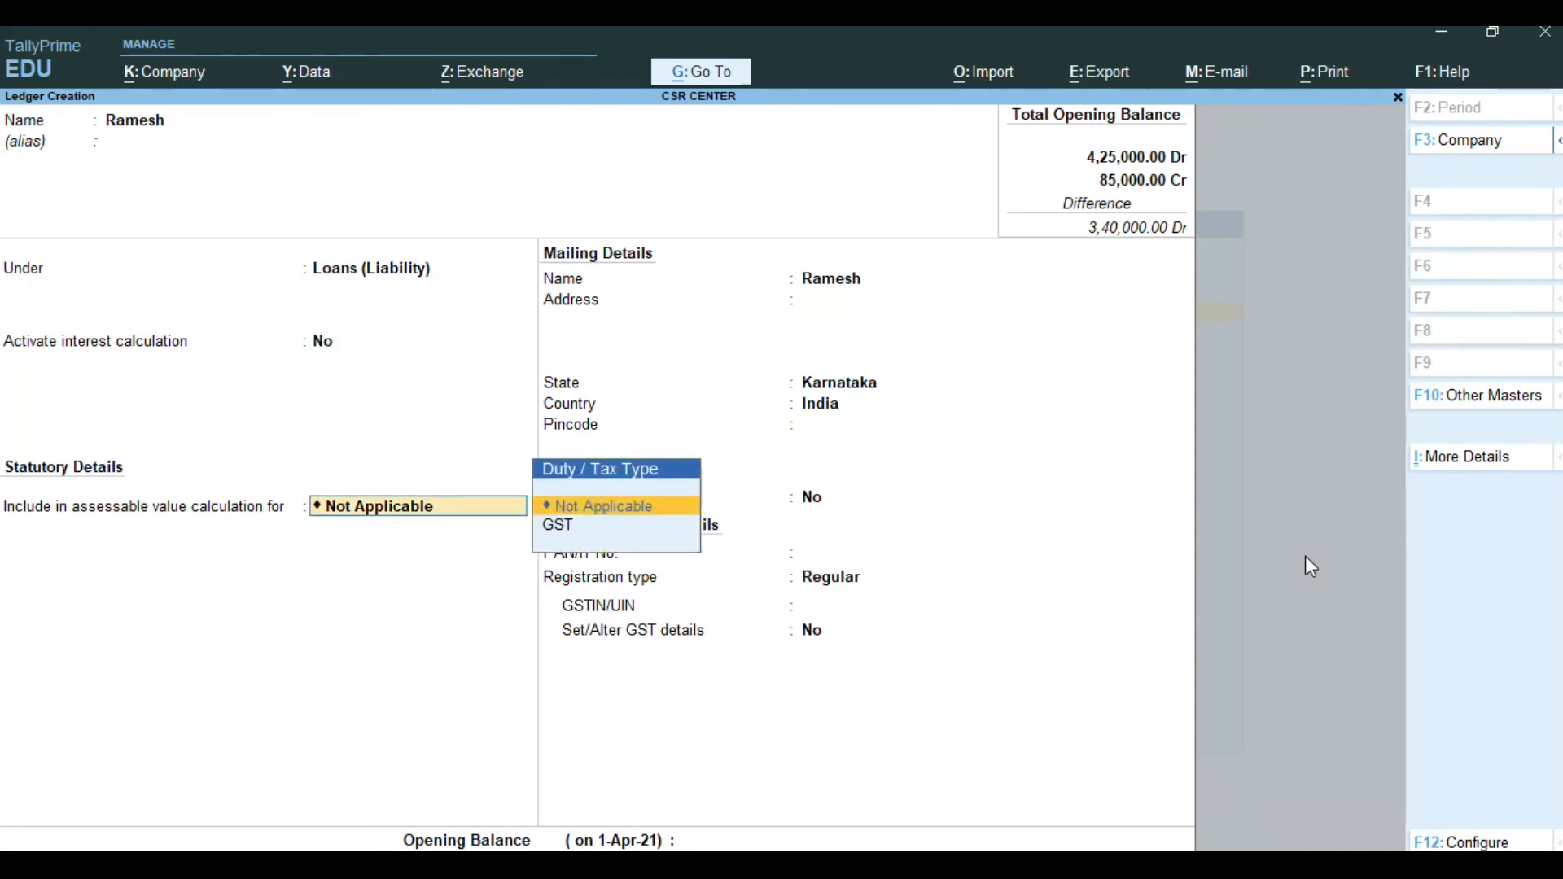
Keep assessable value calculation Not Applicable and accept the individual lender ledger's default mailing name and blank address
key("Return")
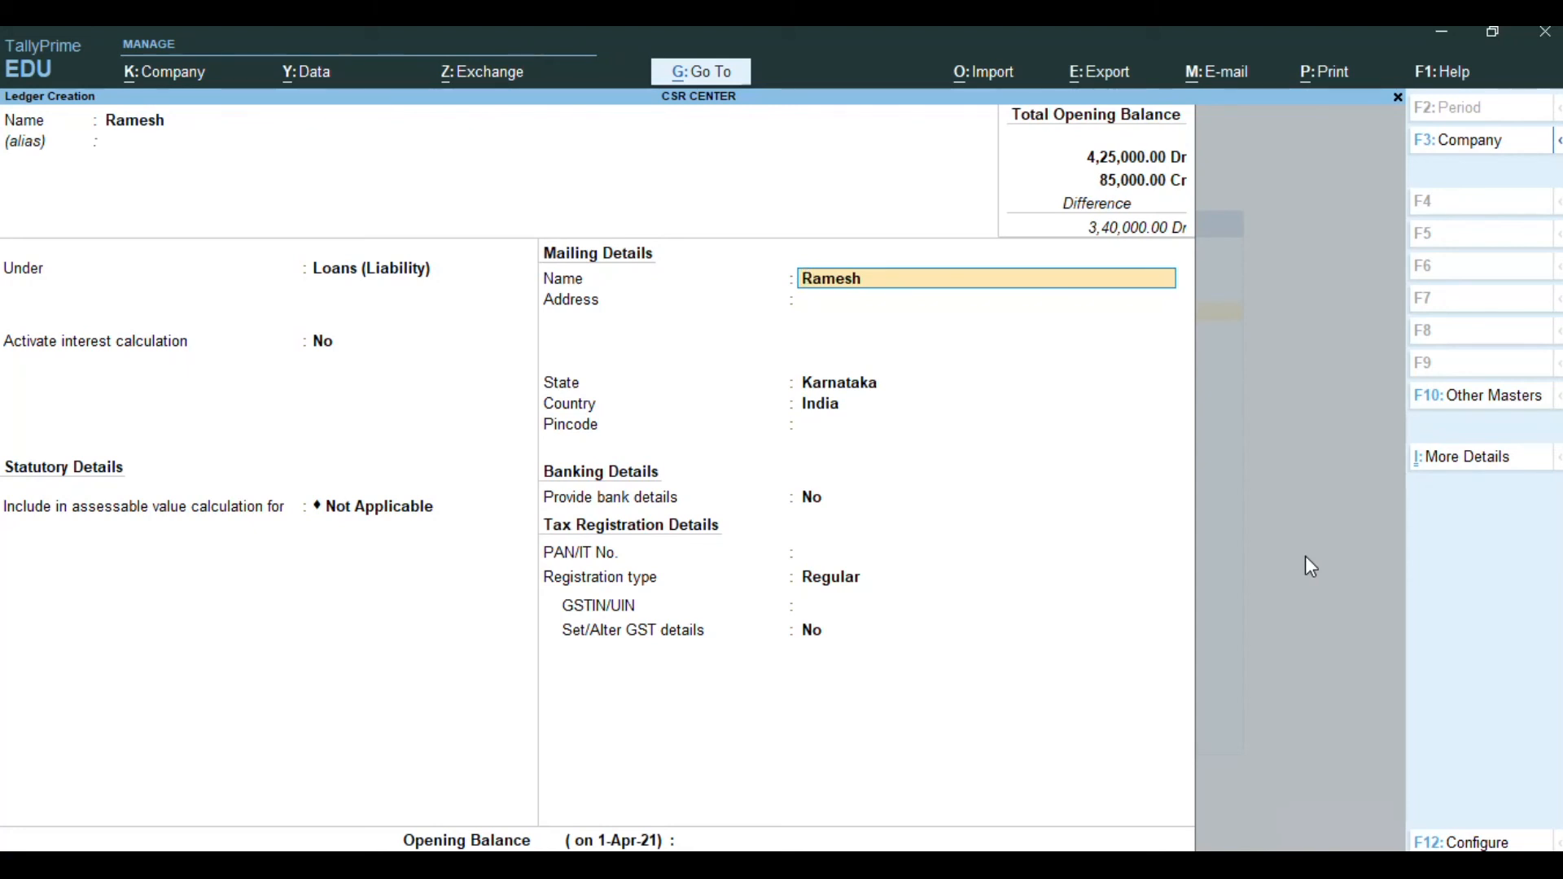
key("Return")
key("Return")
key("Return")
key("Return")
key("Return")
key("Return")
key("Return")
key("Return")
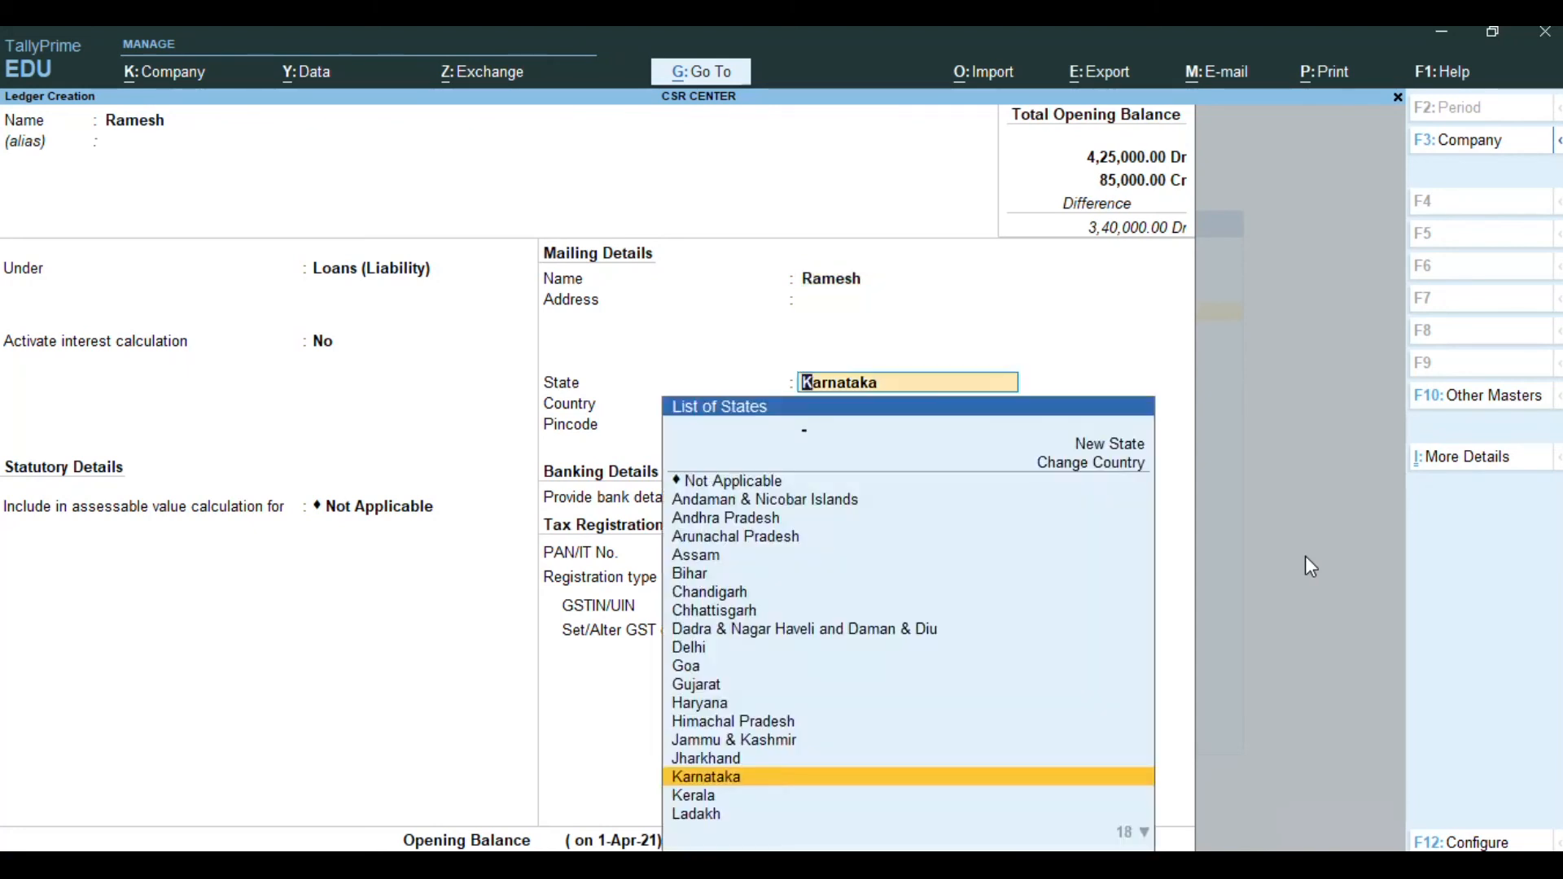
Save the individual lender's ledger with state Karnataka, country India and Regular registration, without bank details, GSTIN/UIN or an opening balance
key("Return")
key("Return")
key("Return")
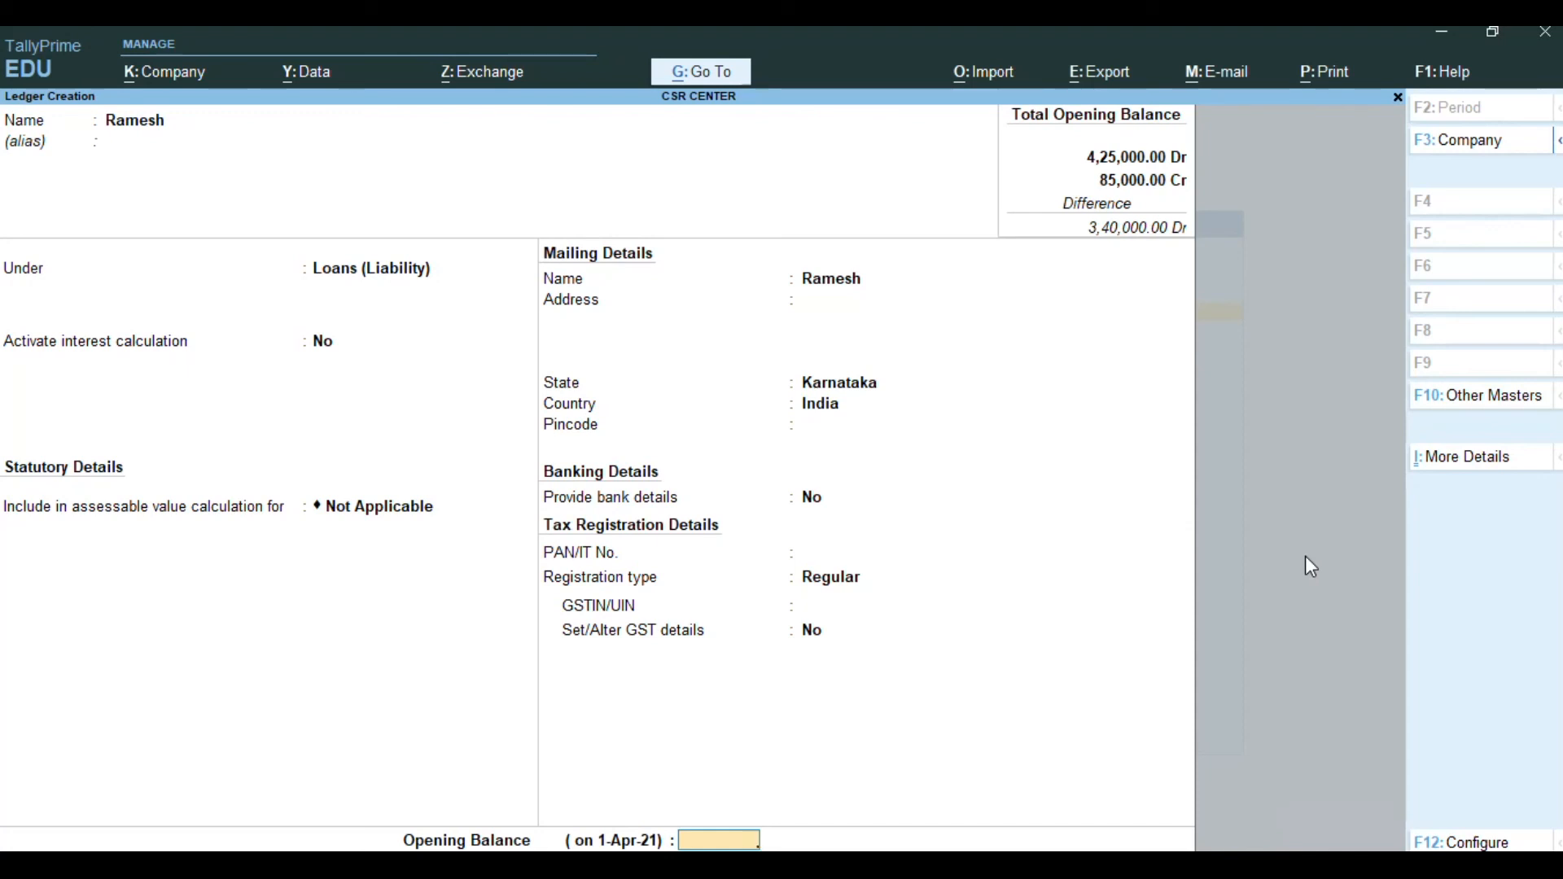
key("Return")
key("Return")
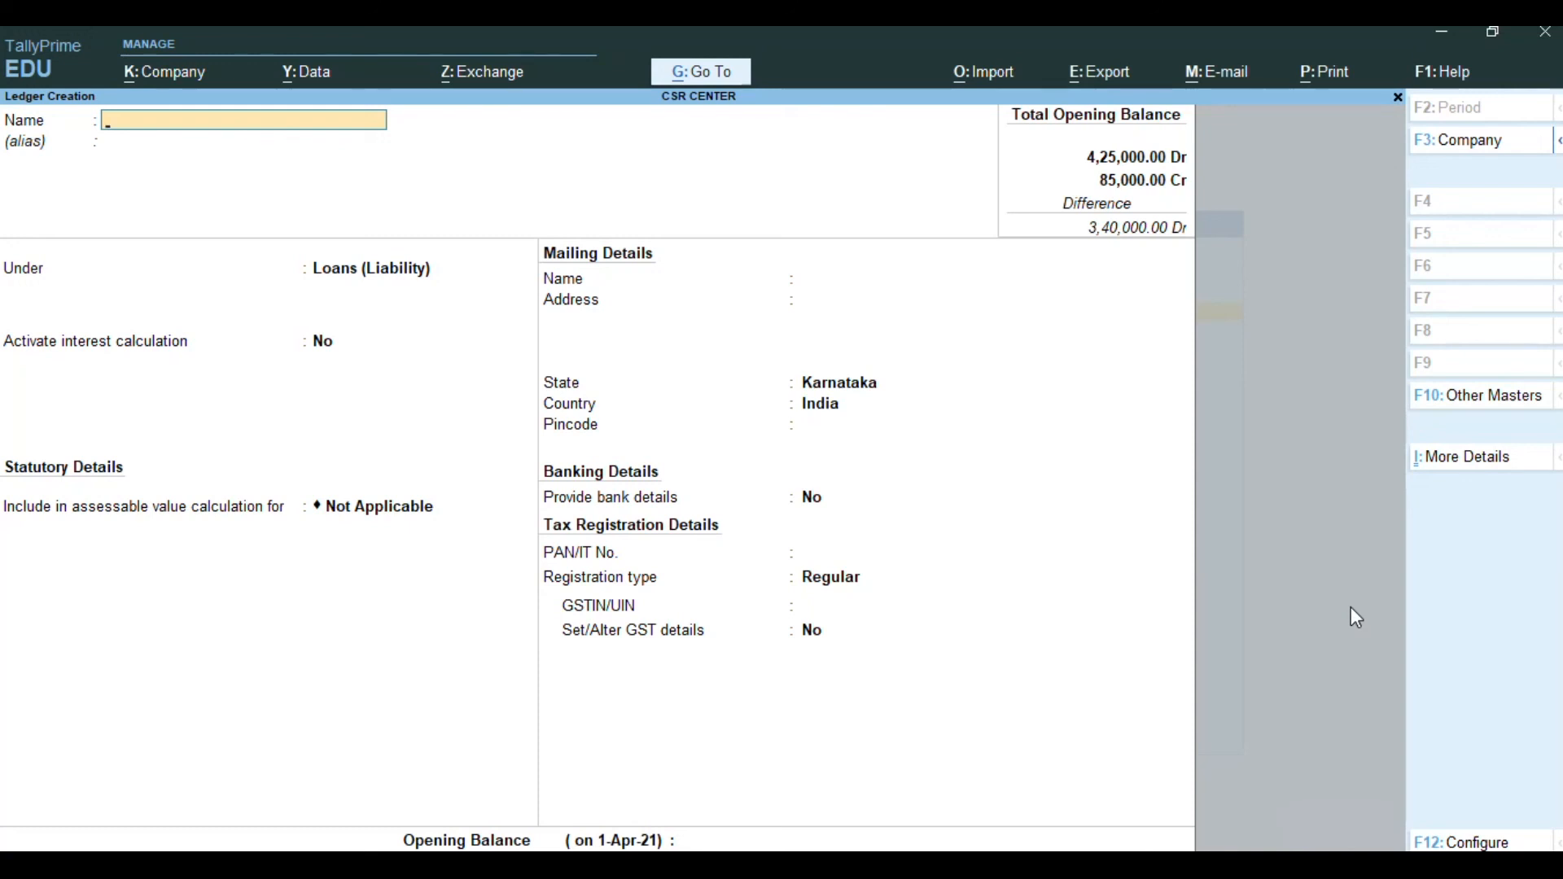
Create a ledger named Uniform under Misc. Expenses (ASSET), with interest calculation off and no opening balance
type("Uniform")
key("Return")
key("Return")
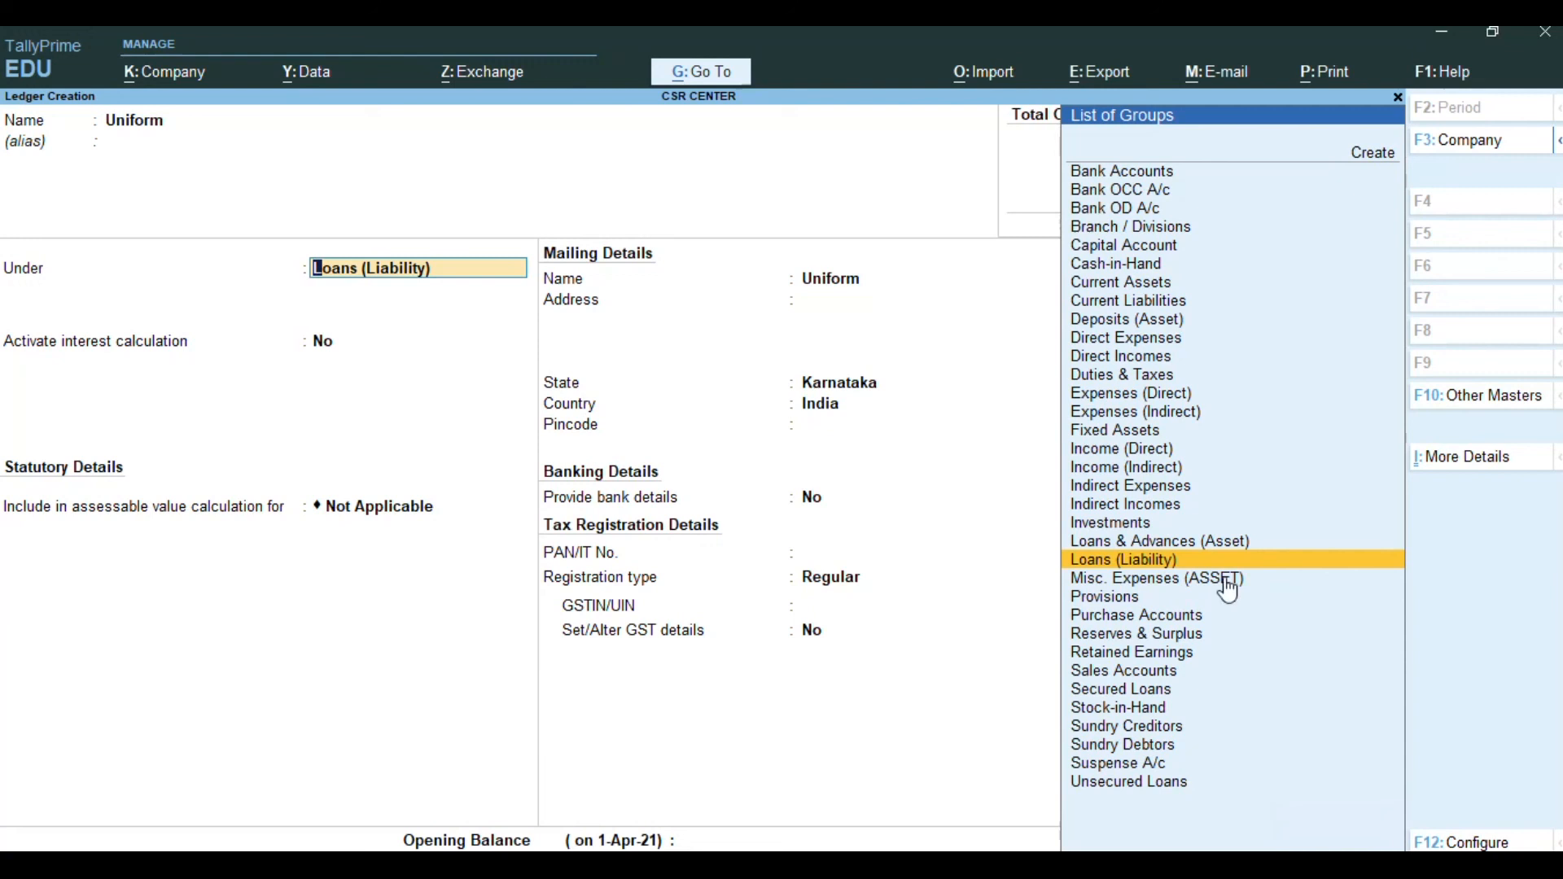
left_click(1298, 586)
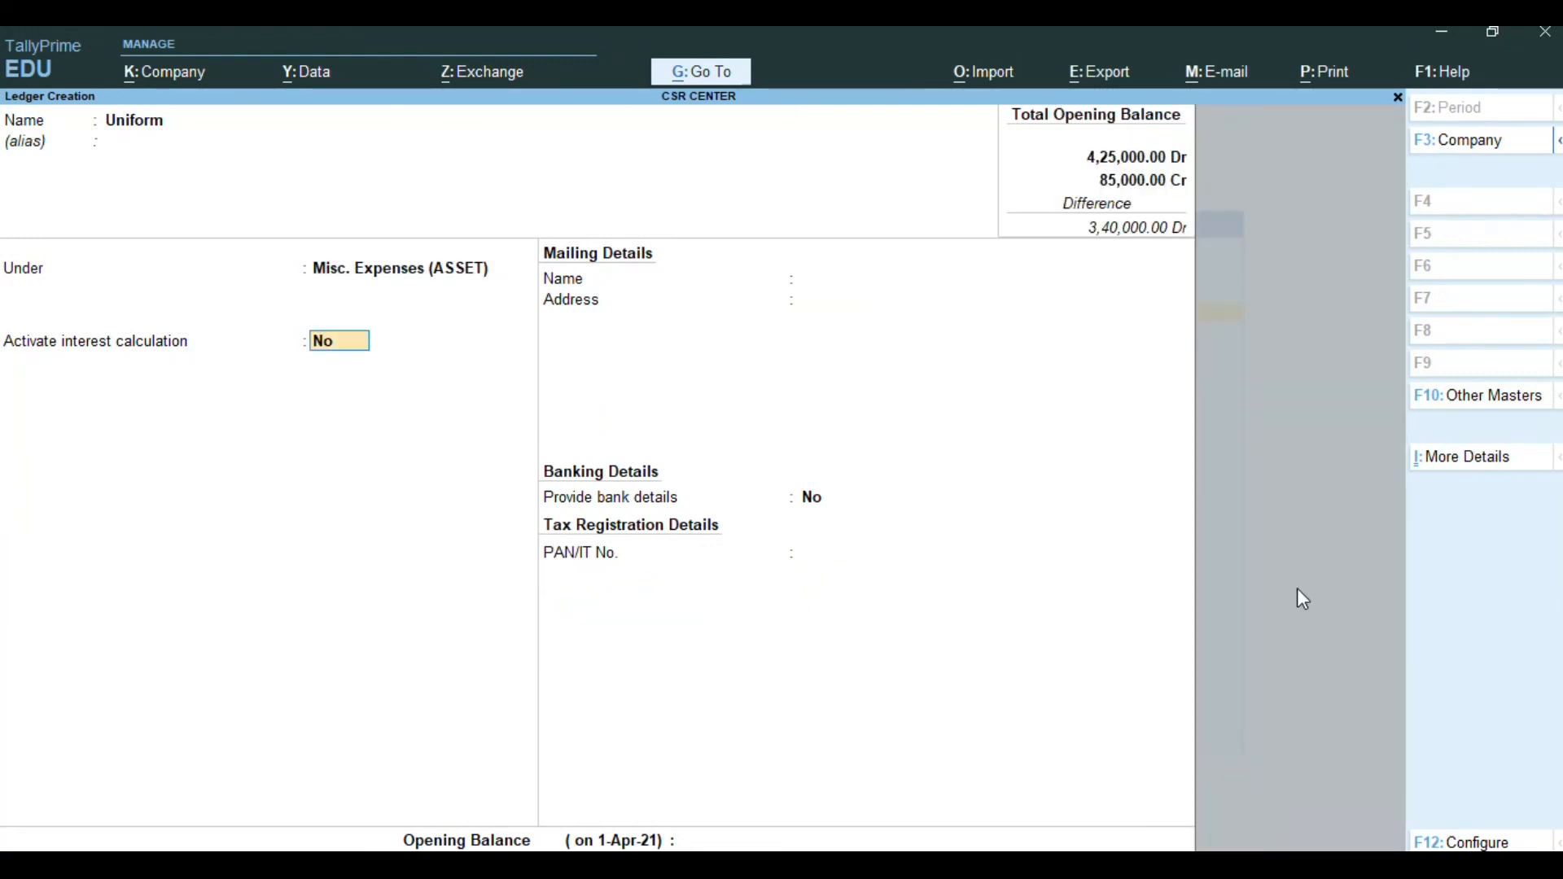
key("Return")
key("Return")
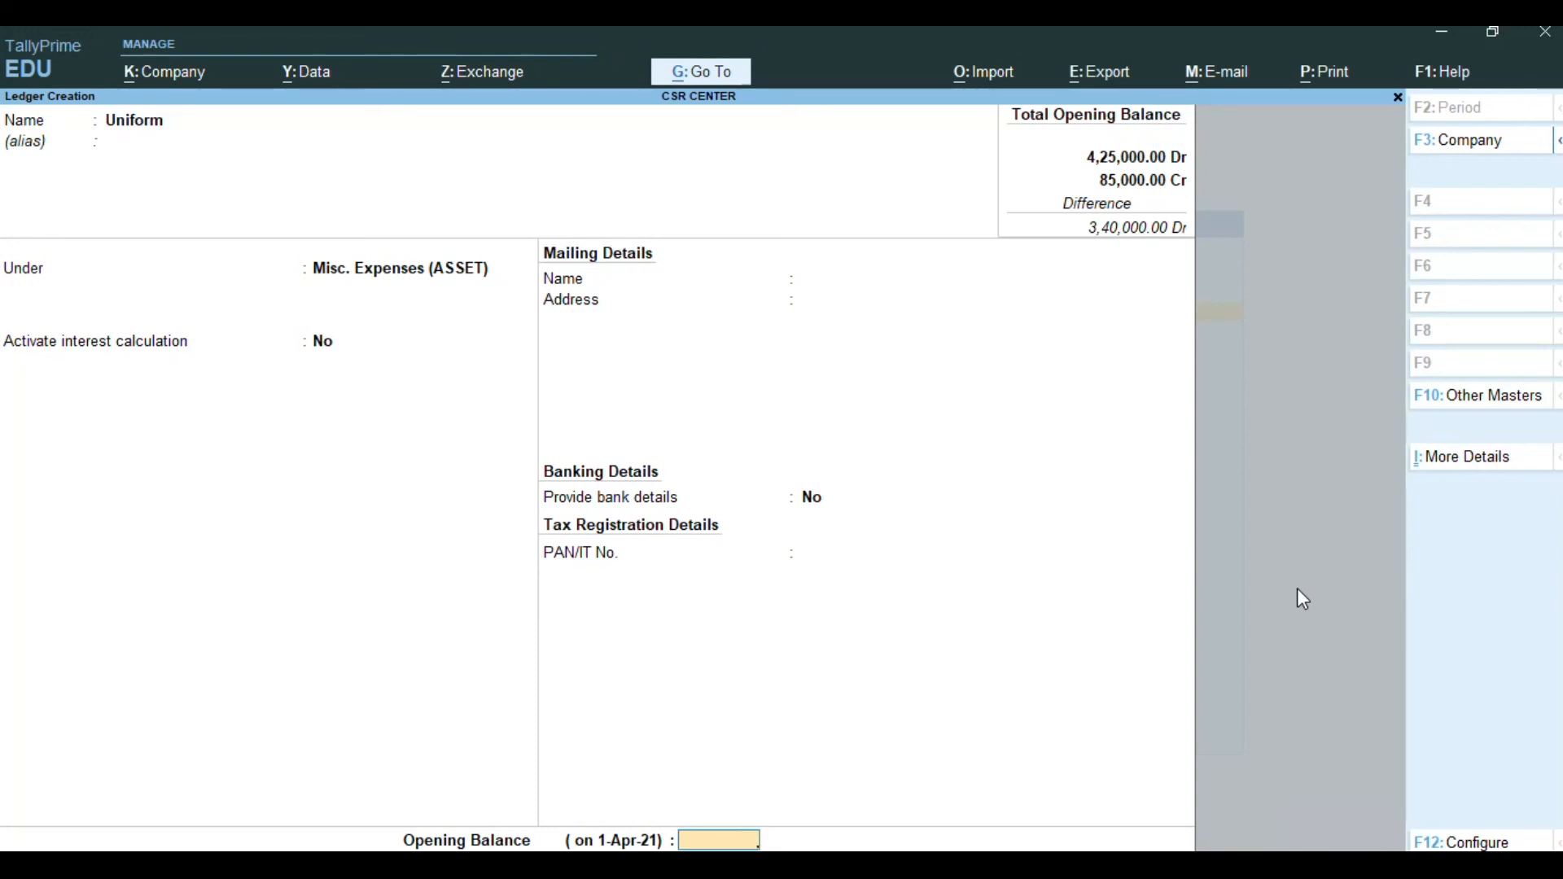
key("Return")
key("Return")
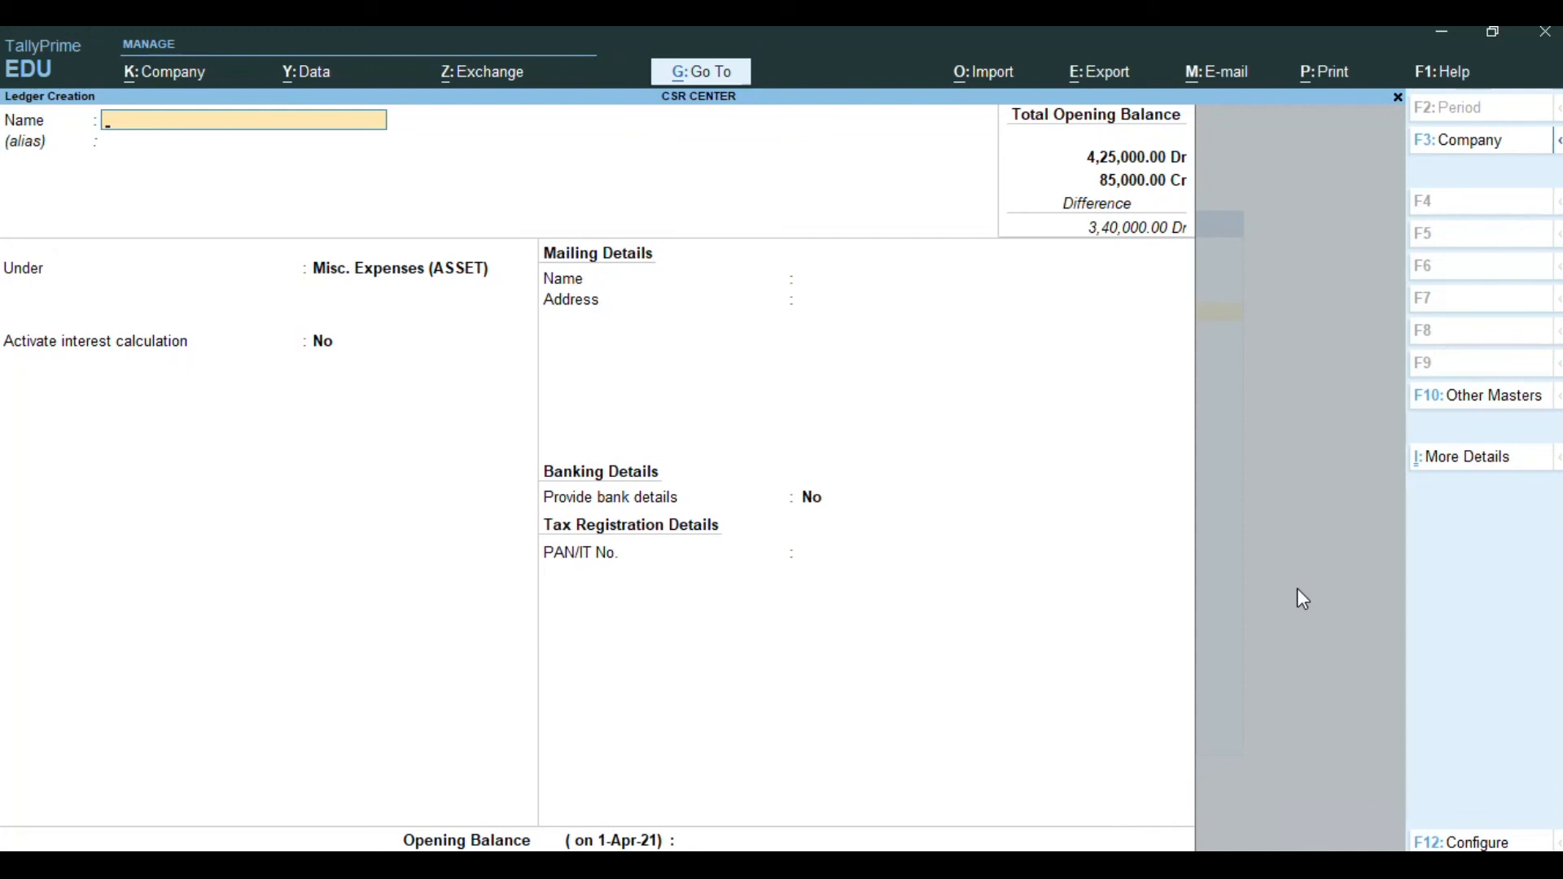
Create a ledger named Shoes under Misc. Expenses (ASSET), with interest calculation off and no opening balance
type("Shoes")
key("Return")
key("Return")
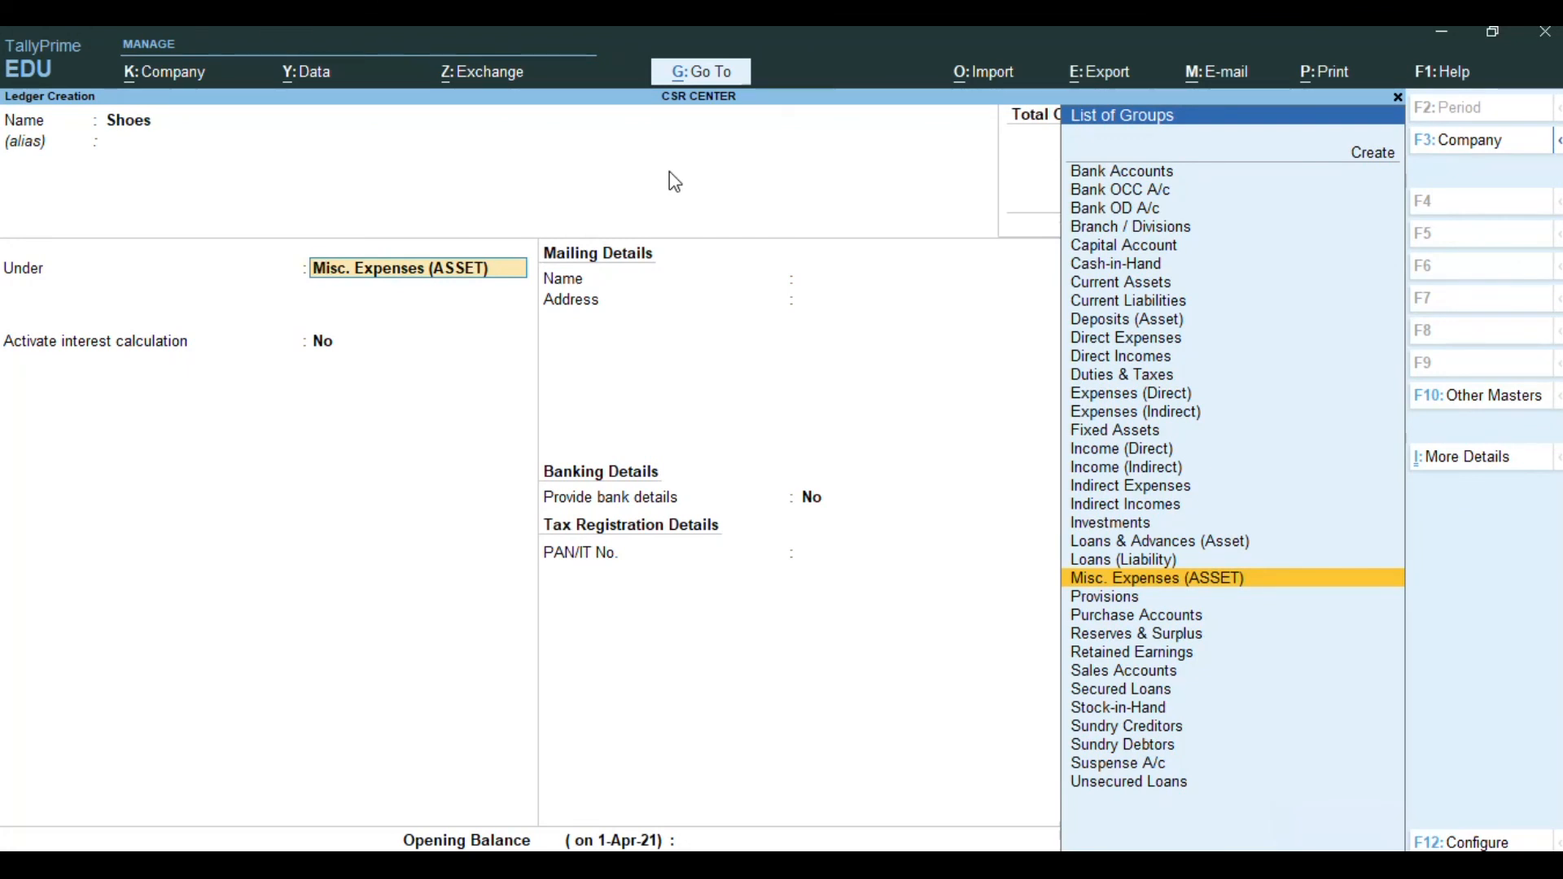
key("Return")
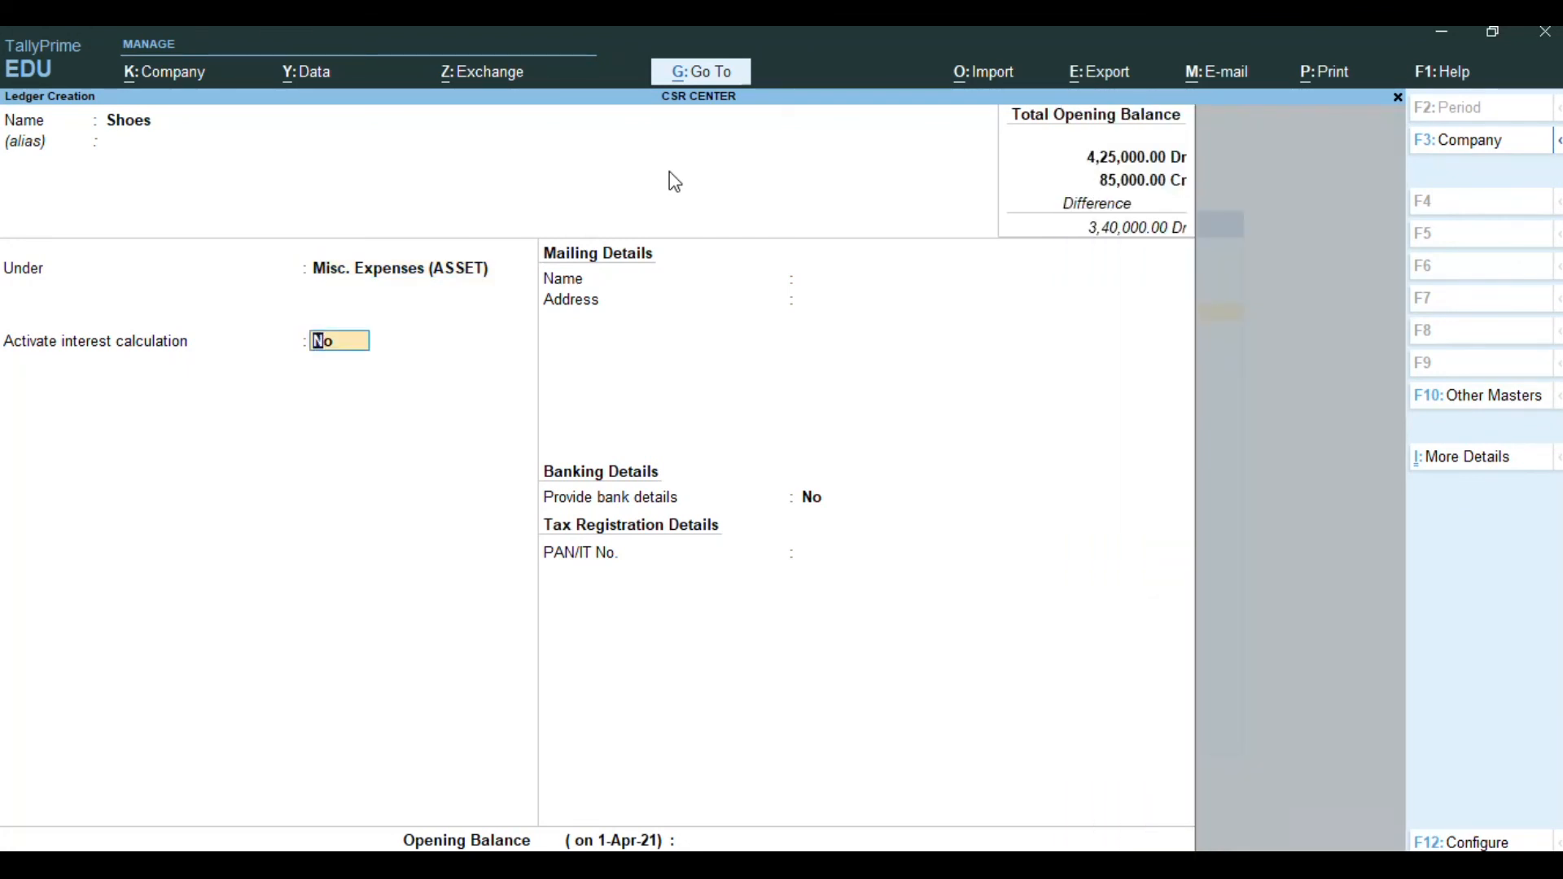
key("Return")
key("Return")
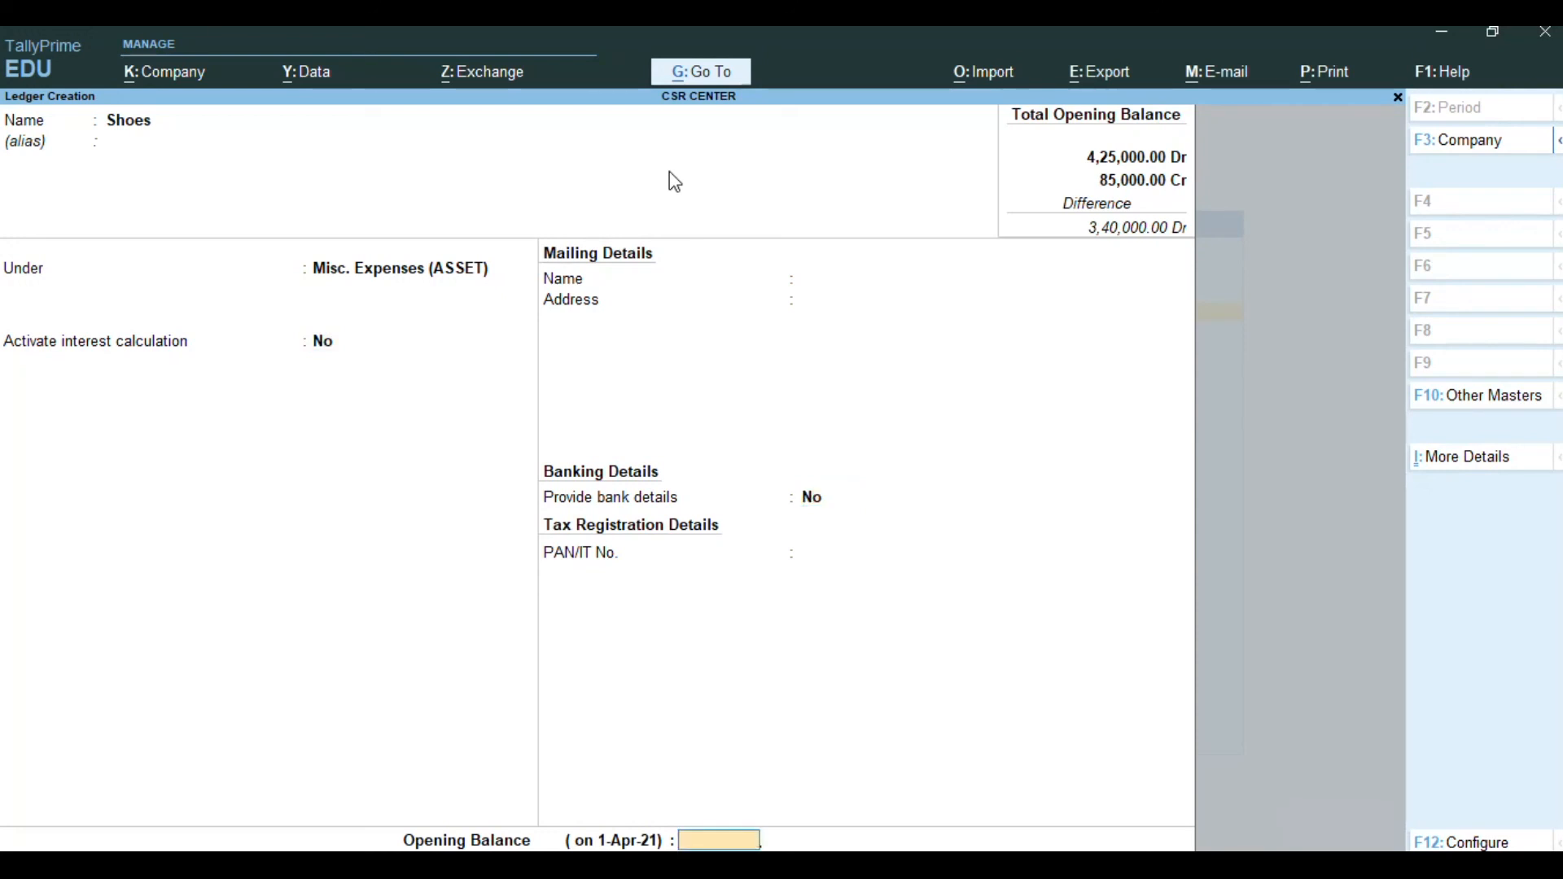
key("Return")
key("Return")
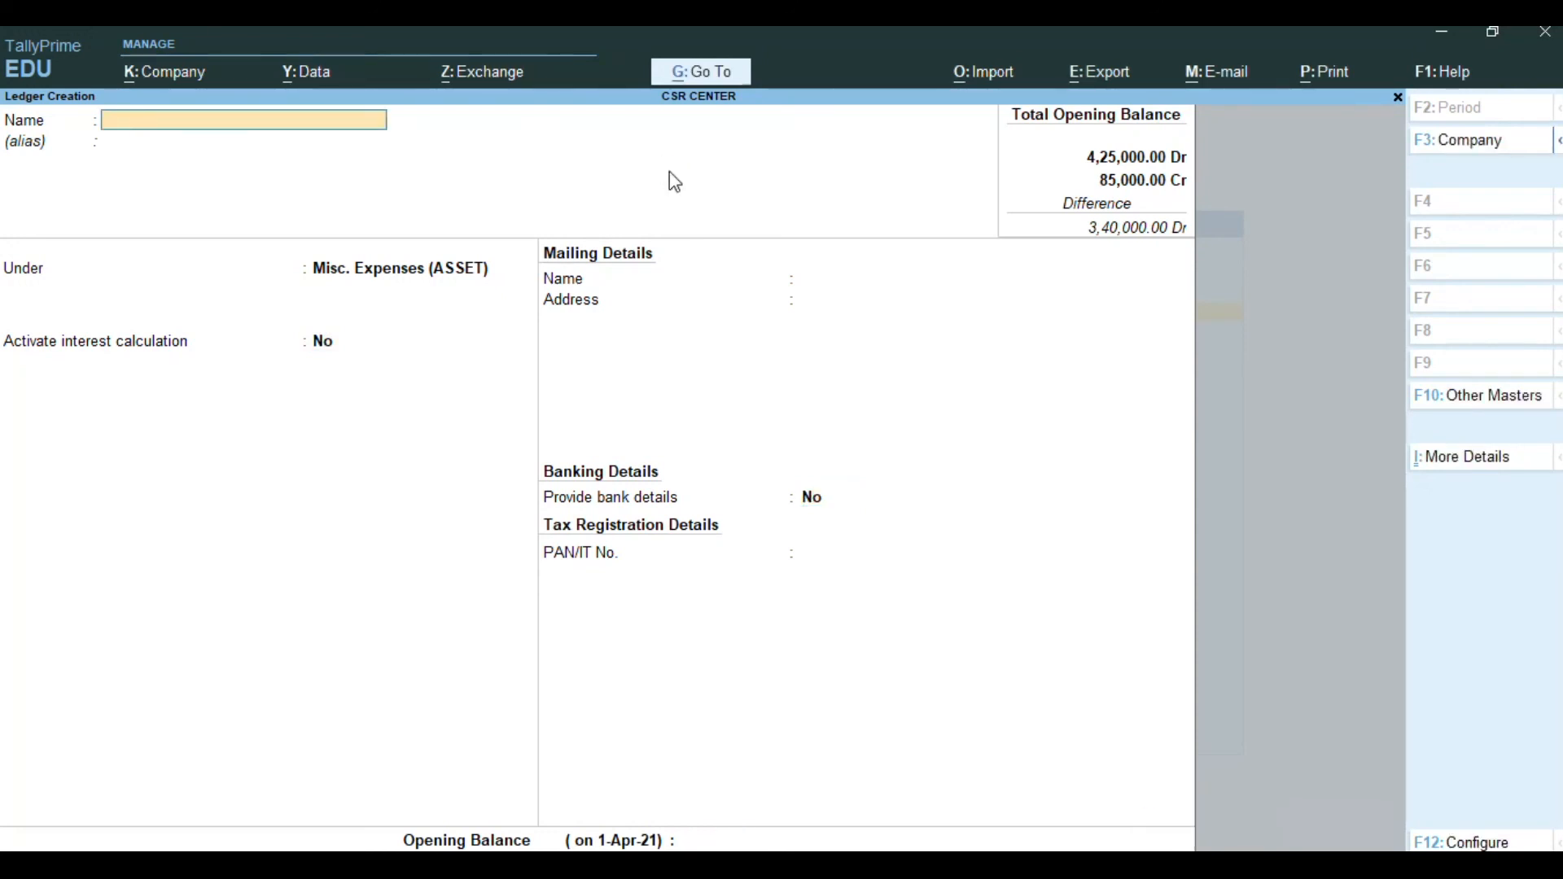